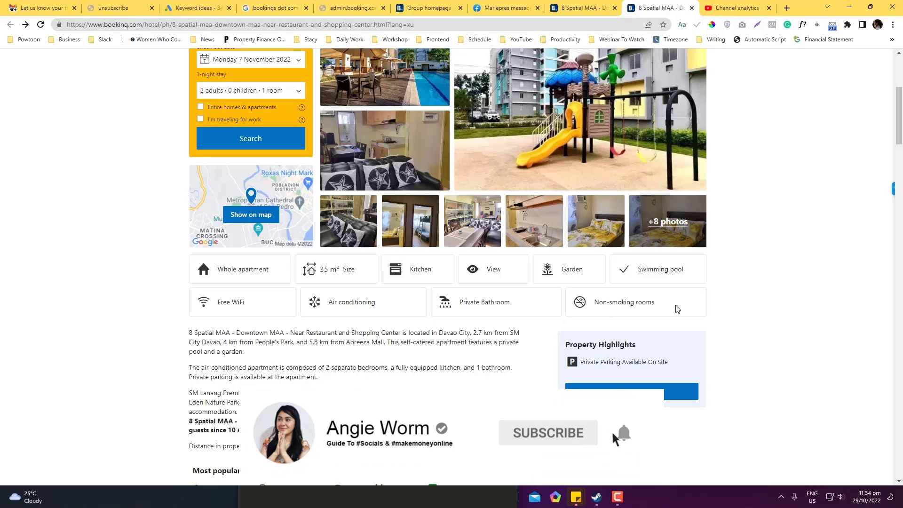
# Look through the apartment's public listing, including its photos, facilities, description and availability, and compare it with the extranet's Property Layout page
pyautogui.scroll(-5, 676, 308)
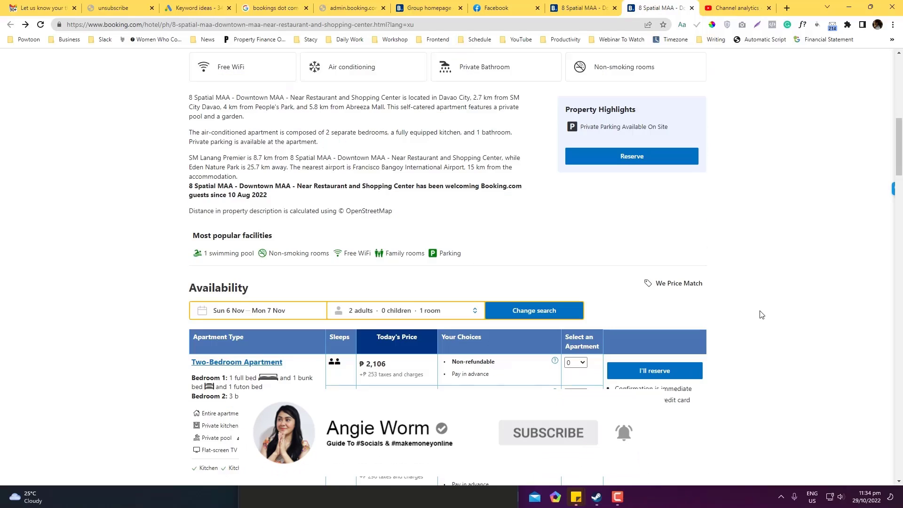
pyautogui.scroll(10, 761, 313)
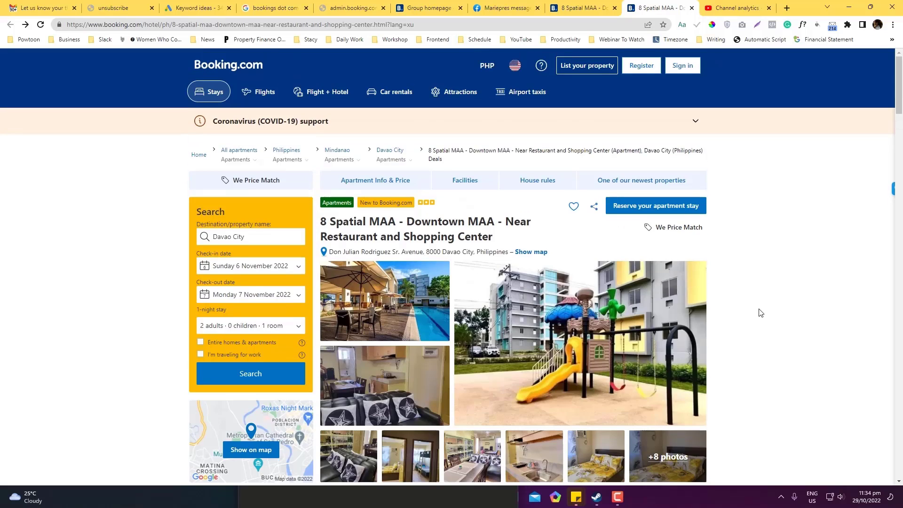
pyautogui.scroll(-5, 761, 313)
pyautogui.scroll(5, 760, 311)
pyautogui.click(554, 5)
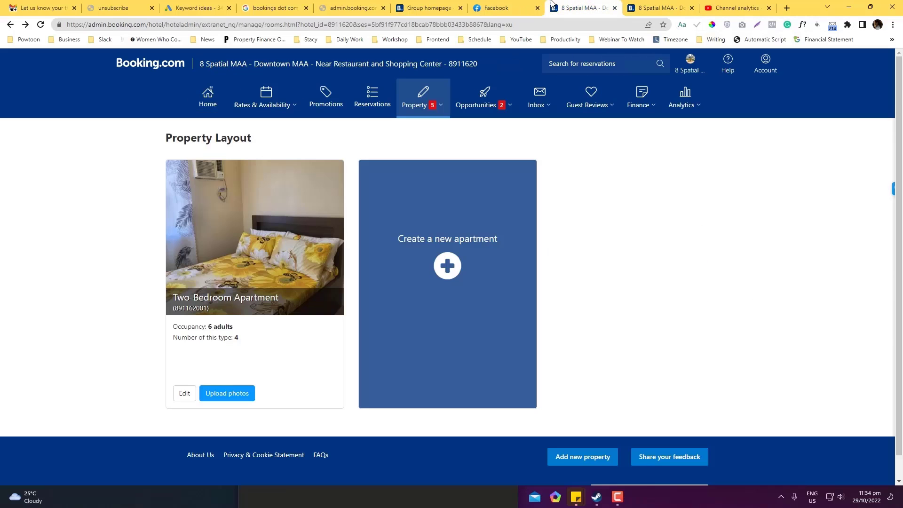
pyautogui.click(667, 8)
pyautogui.click(595, 4)
pyautogui.click(658, 7)
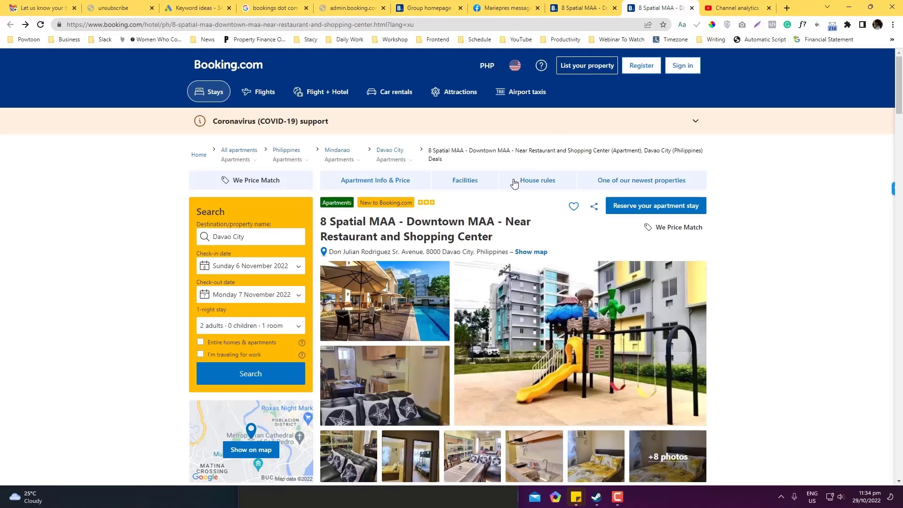
pyautogui.scroll(-1, 479, 236)
pyautogui.scroll(-4, 458, 190)
pyautogui.scroll(5, 435, 171)
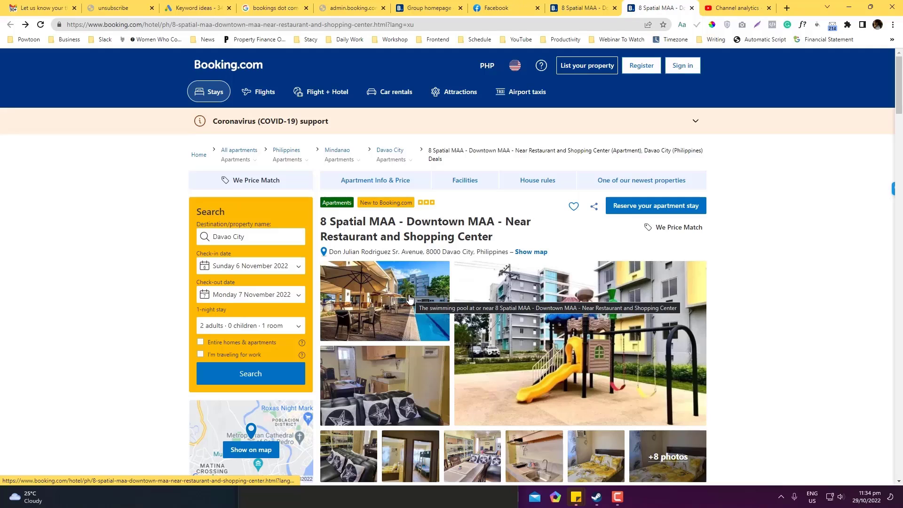
# Return to the extranet's Property Layout and open the Two-Bedroom Apartment for editing
pyautogui.click(583, 8)
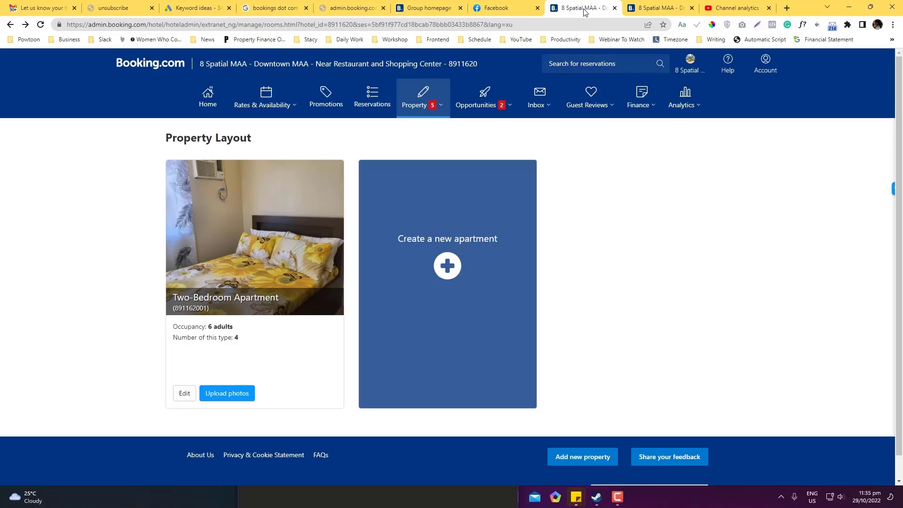
pyautogui.click(429, 105)
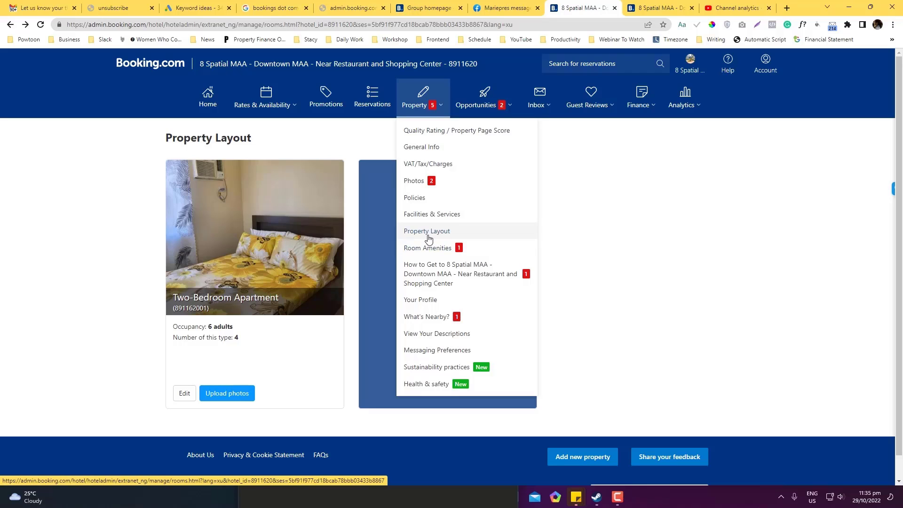
pyautogui.click(668, 230)
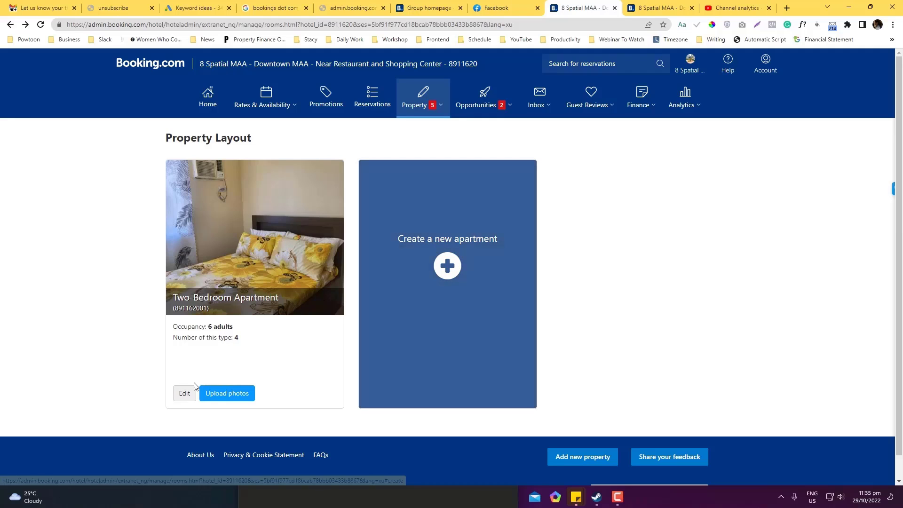
pyautogui.click(185, 393)
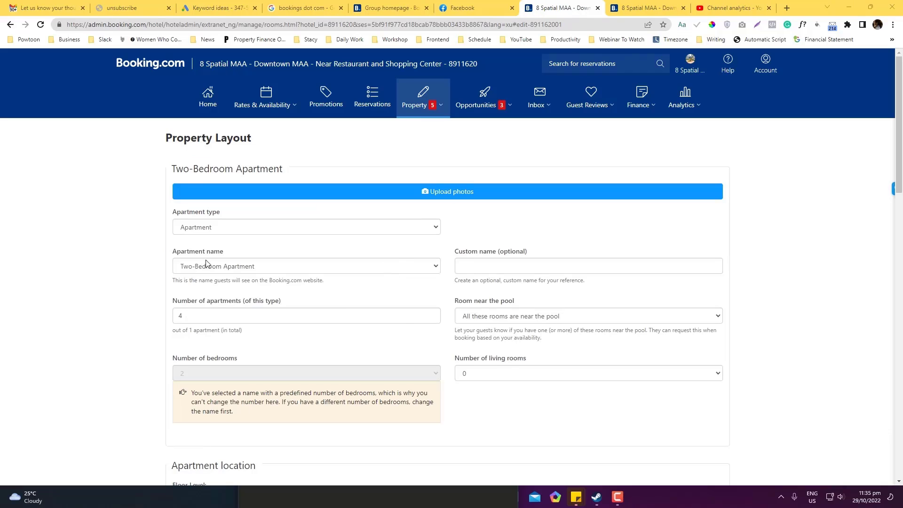
# Try Three-Bedroom Apartment and plain Apartment as the apartment name, and check the choices for the number of bedrooms
pyautogui.click(197, 272)
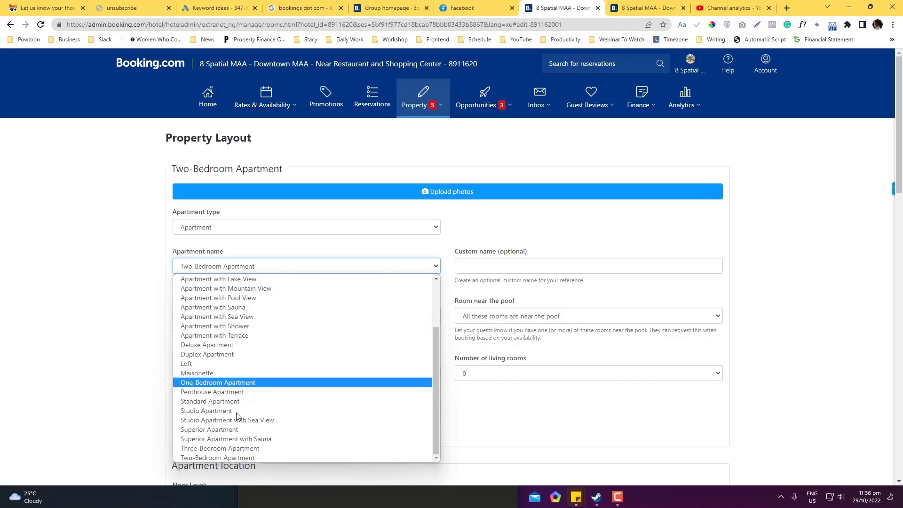
pyautogui.click(228, 451)
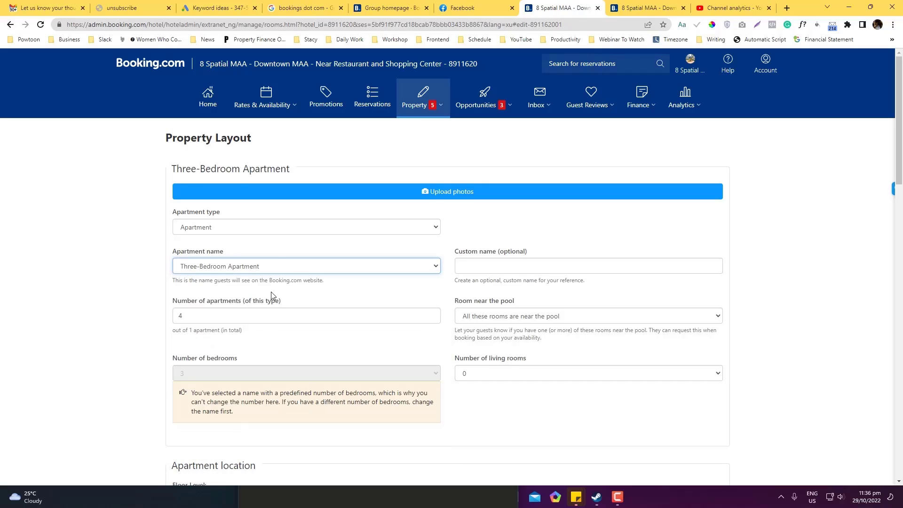
pyautogui.click(270, 265)
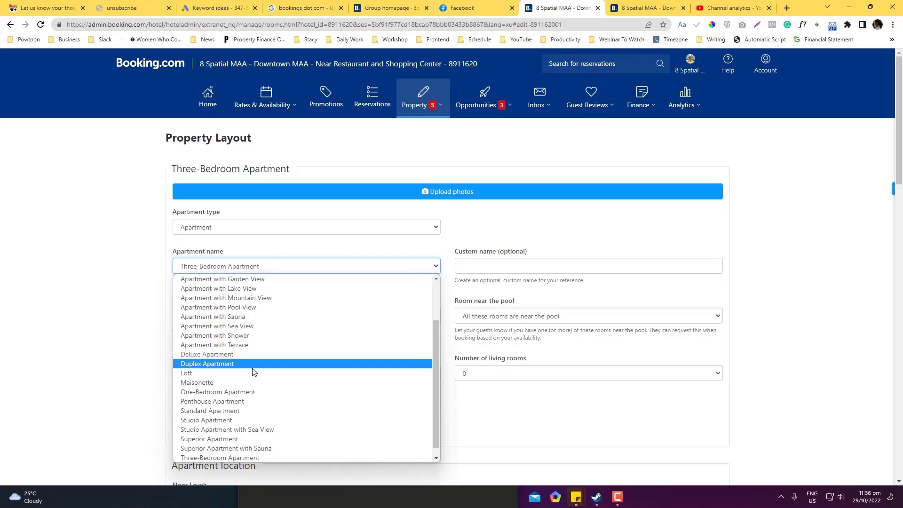
pyautogui.scroll(2, 245, 330)
pyautogui.click(232, 288)
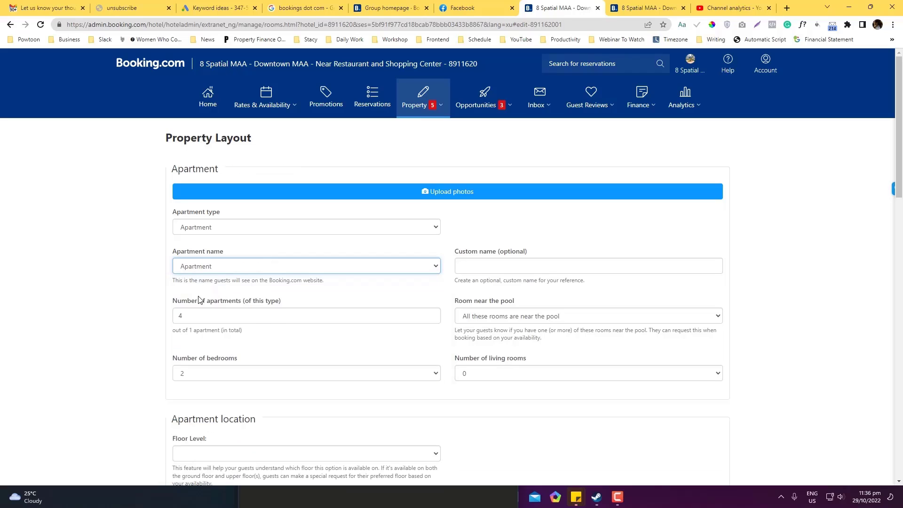
pyautogui.click(194, 375)
pyautogui.click(188, 377)
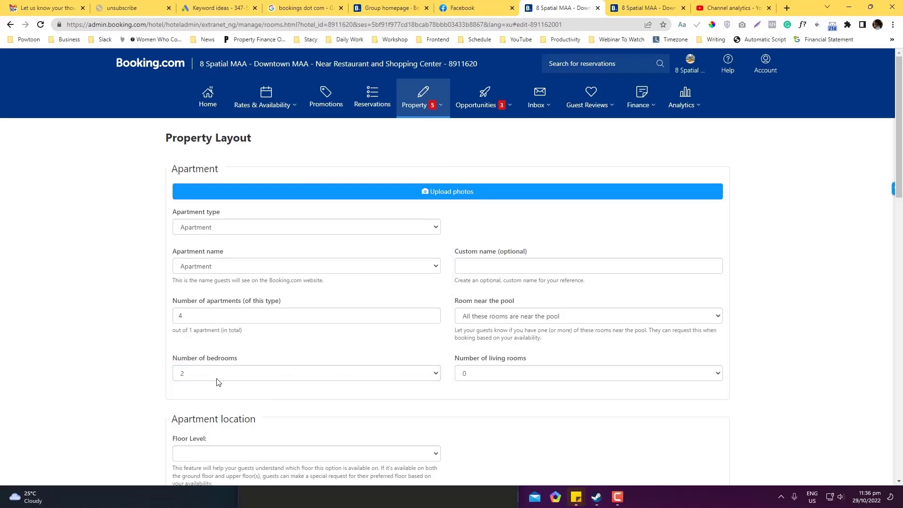
# Browse the available apartment names and set the name back to Two-Bedroom Apartment
pyautogui.click(248, 269)
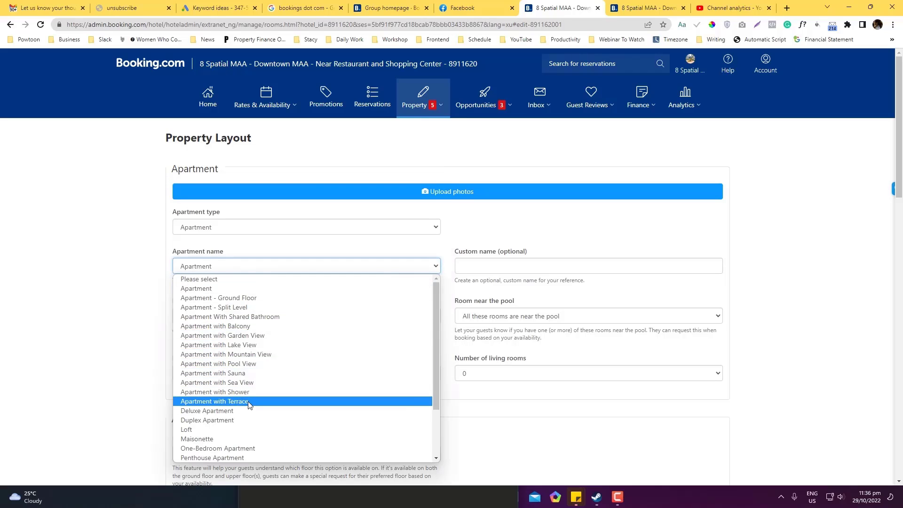
pyautogui.scroll(-1, 245, 440)
pyautogui.scroll(-1, 245, 443)
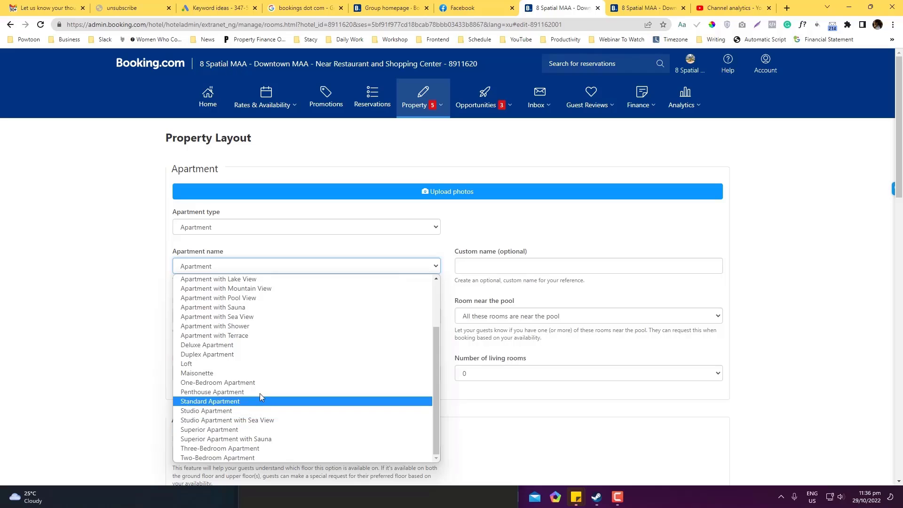
pyautogui.scroll(2, 252, 420)
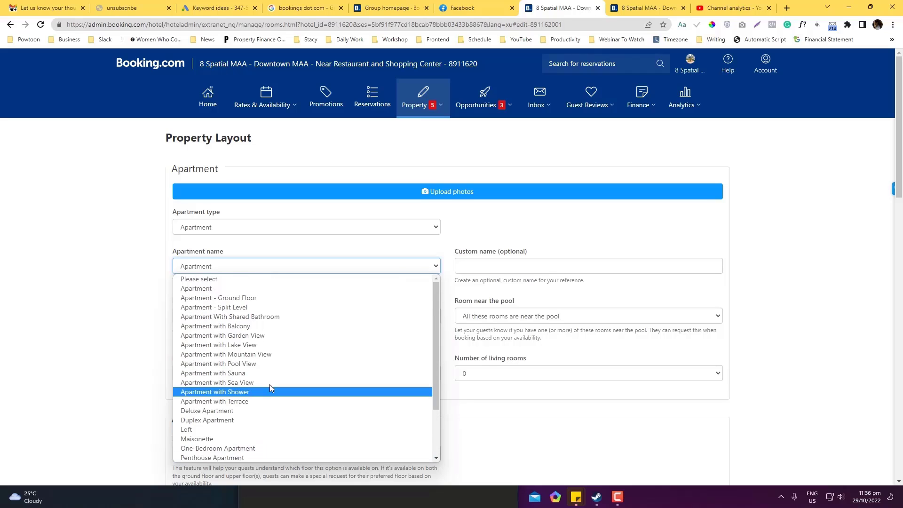
pyautogui.scroll(-2, 296, 413)
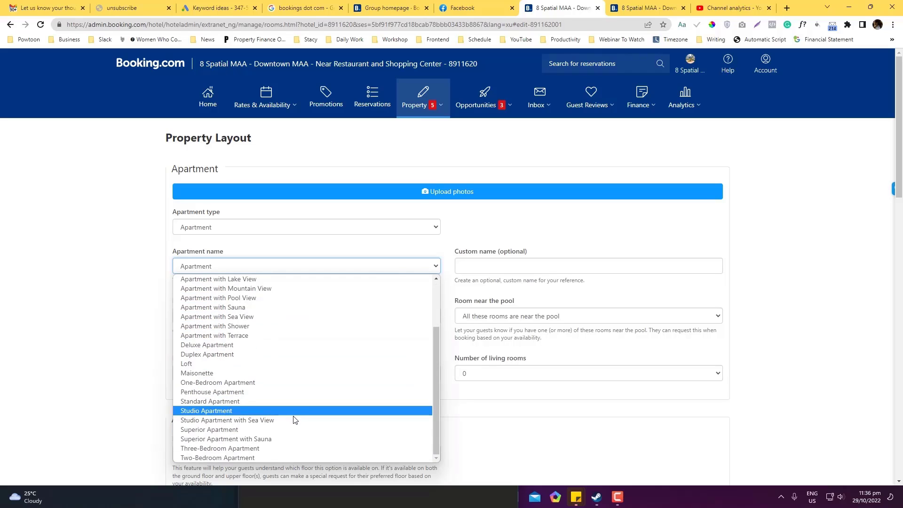
pyautogui.click(276, 458)
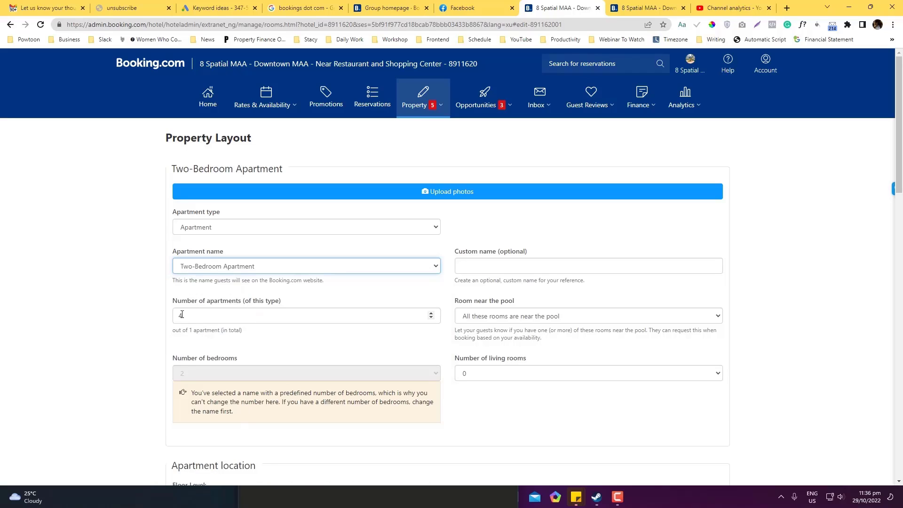
# Set the number of apartments of this type to 1 and raise the maximum guests to 7
pyautogui.moveTo(187, 313); pyautogui.dragTo(164, 314)
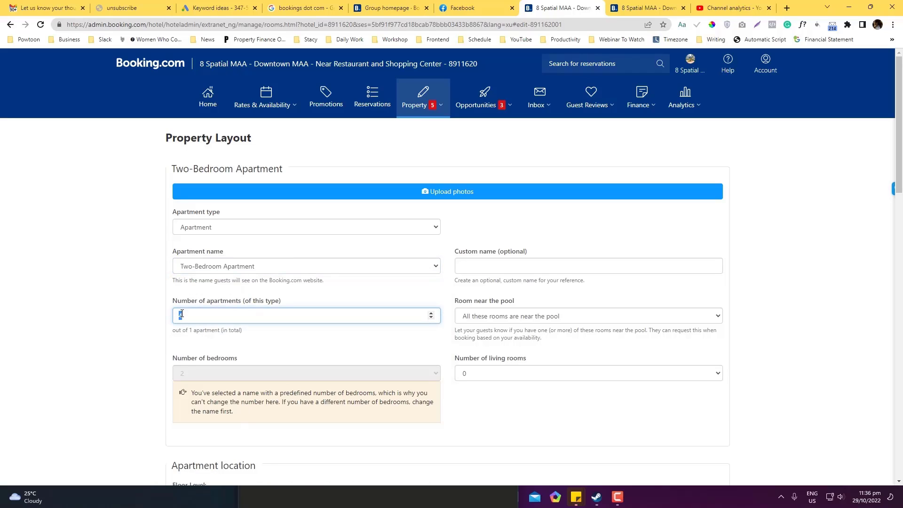
pyautogui.click(140, 306)
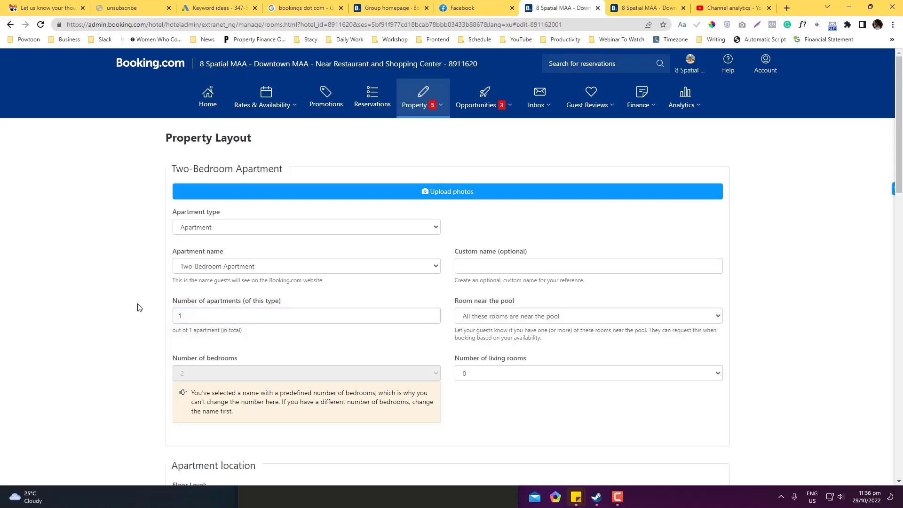
pyautogui.scroll(-10, 138, 309)
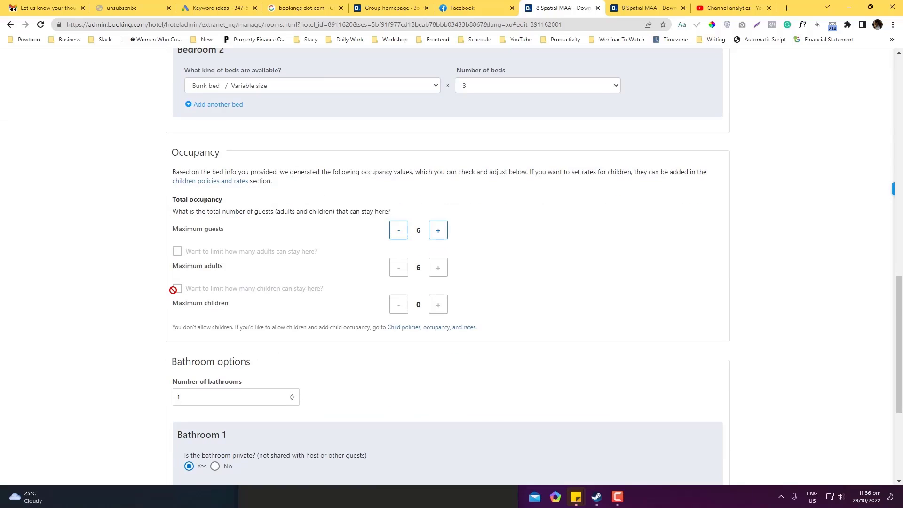
pyautogui.click(438, 230)
pyautogui.scroll(-4, 348, 313)
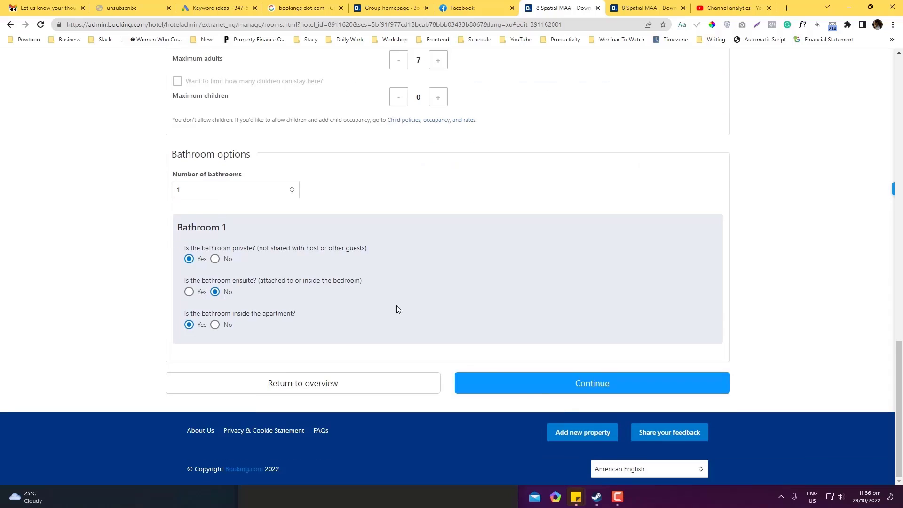
pyautogui.click(569, 390)
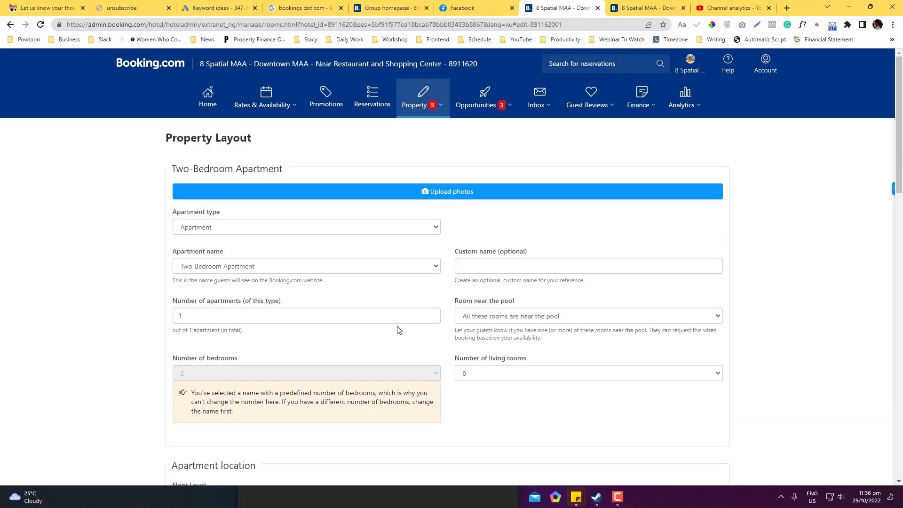
# Set the number of living rooms to 1 with all rooms near the pool, and submit the apartment's layout changes
pyautogui.click(521, 374)
pyautogui.click(483, 397)
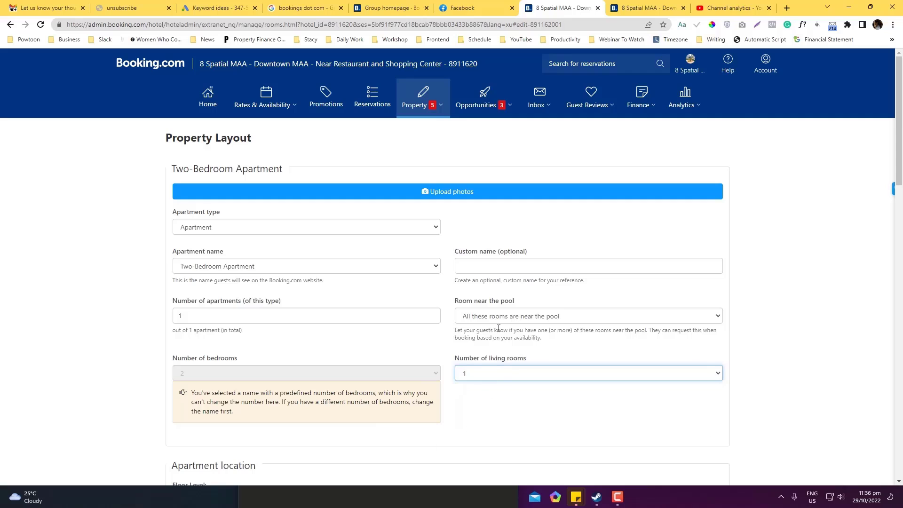
pyautogui.click(501, 322)
pyautogui.click(500, 322)
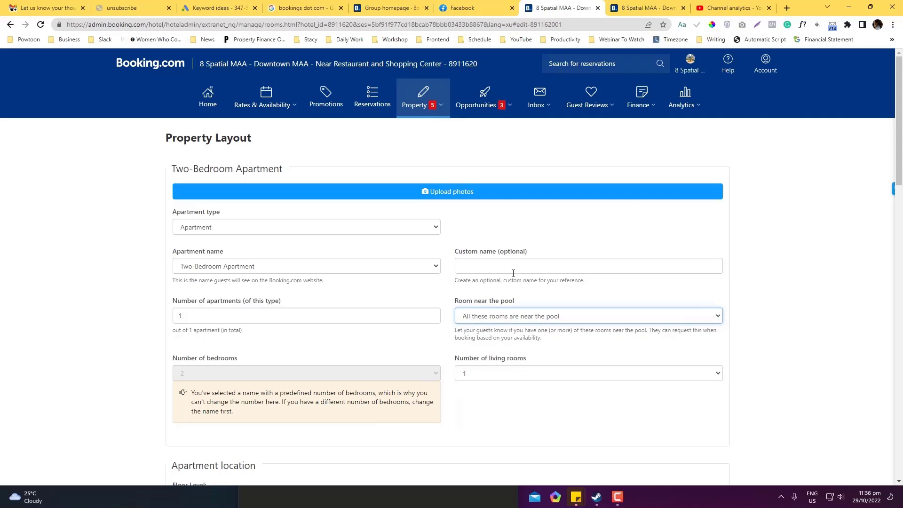
pyautogui.press('Return')
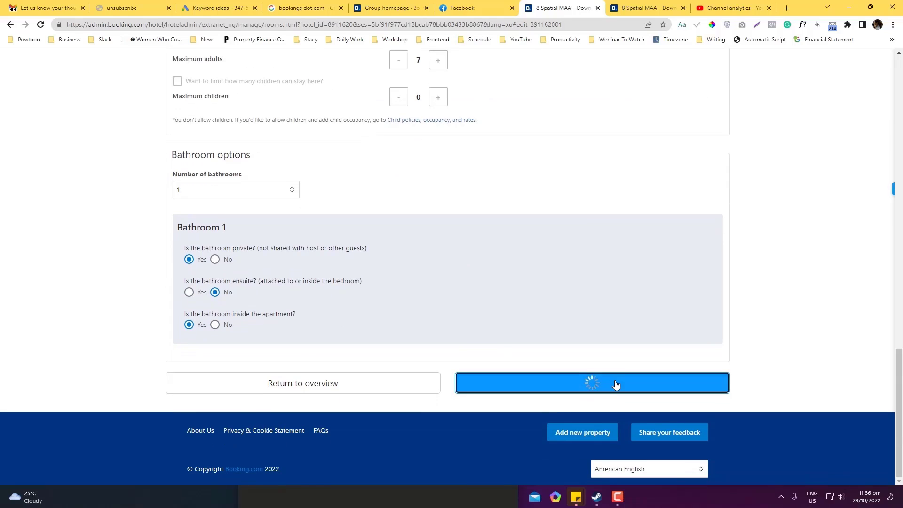
# Reload the apartment's public listing page and check its photos, facilities and description for the layout changes
pyautogui.click(668, 8)
pyautogui.click(595, 19)
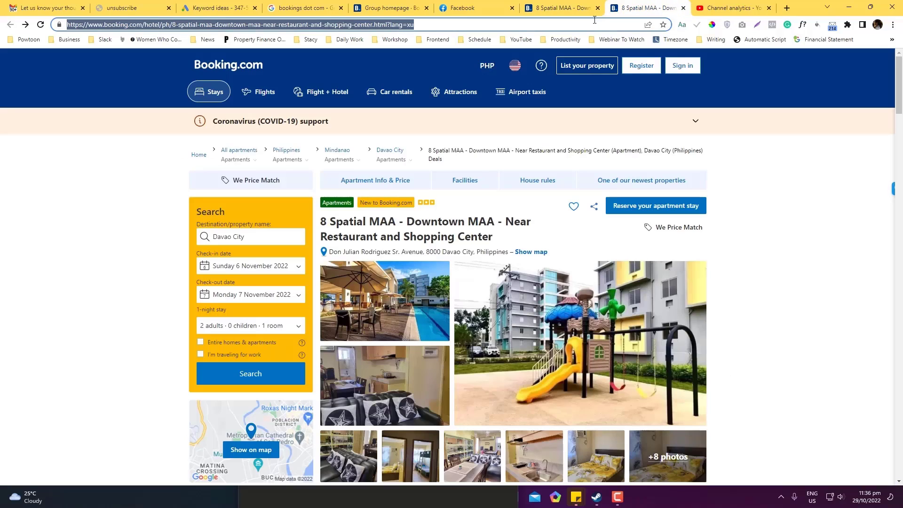
pyautogui.press('Return')
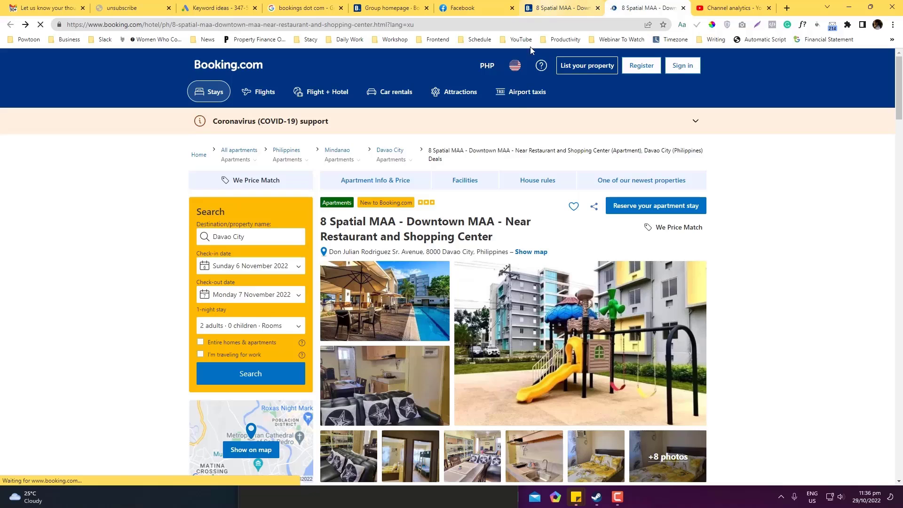
pyautogui.scroll(5, 521, 222)
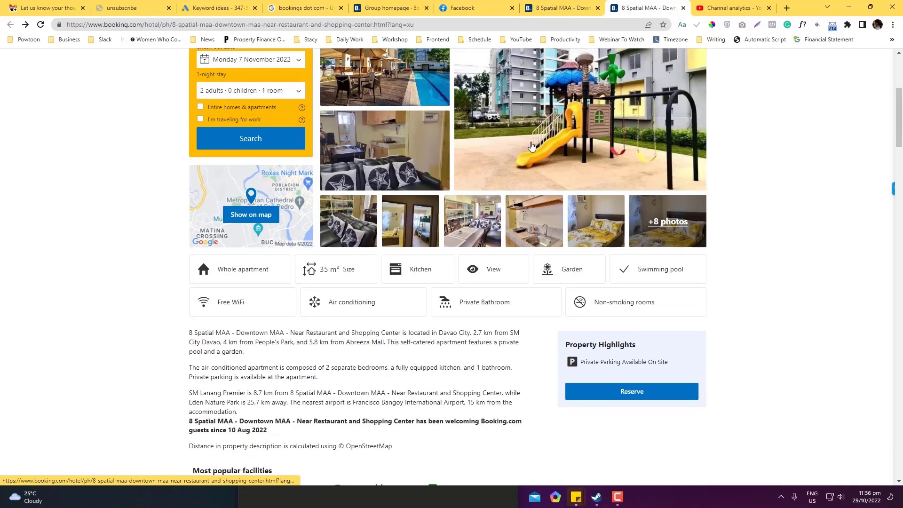
# Reopen the Two-Bedroom Apartment from the extranet's Property Layout and review its room, bed and occupancy settings
pyautogui.click(545, 4)
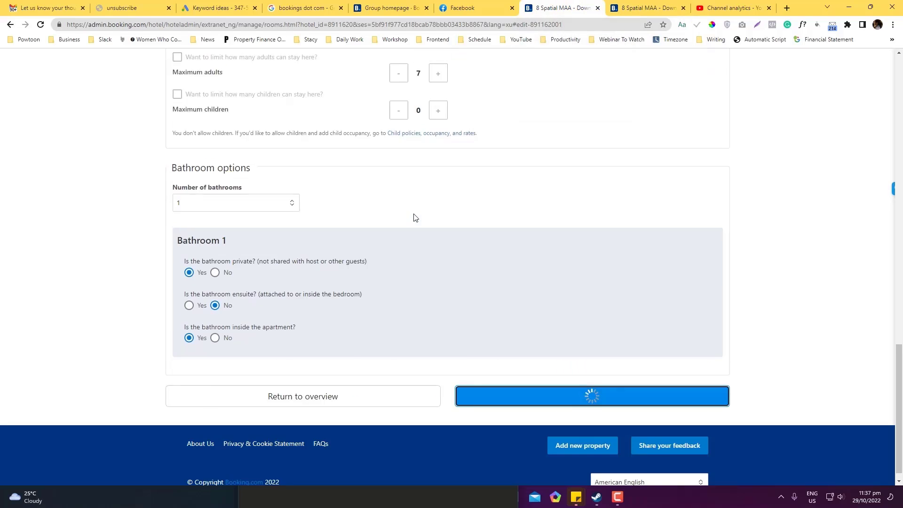
pyautogui.scroll(5, 414, 216)
pyautogui.click(399, 258)
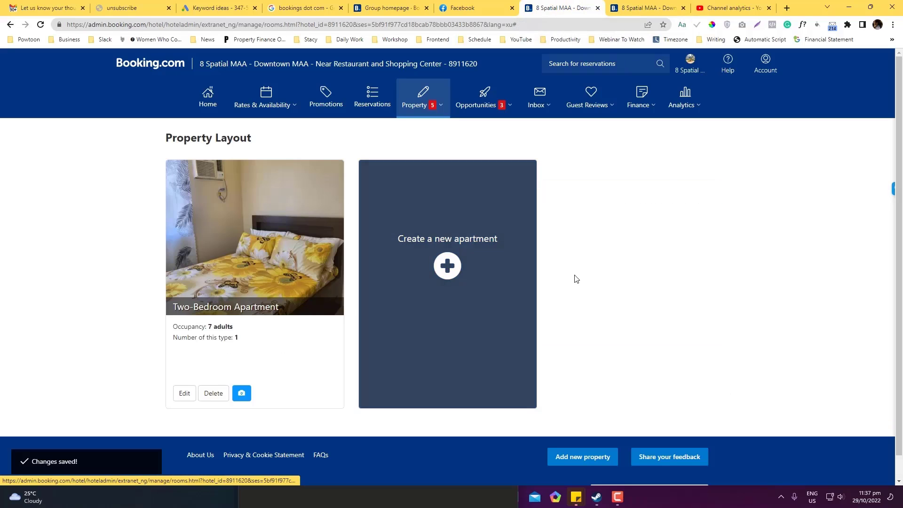
pyautogui.click(183, 369)
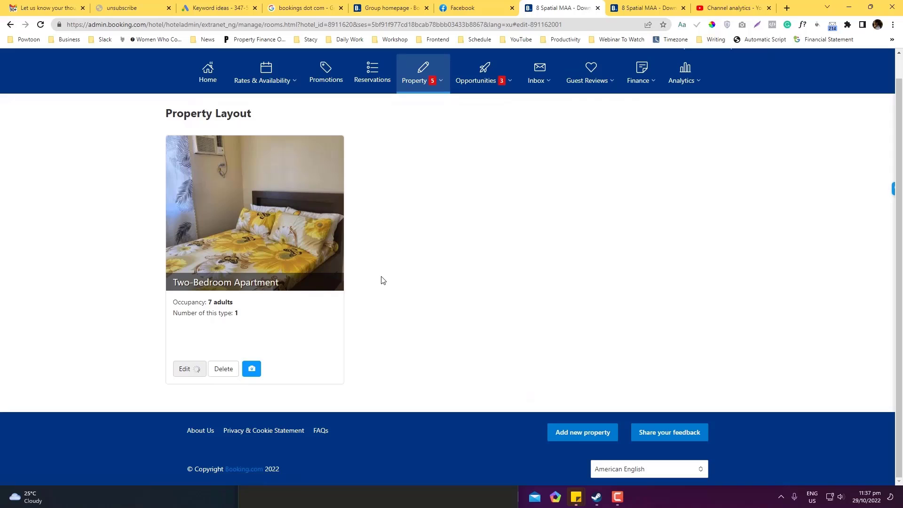
pyautogui.scroll(-10, 423, 277)
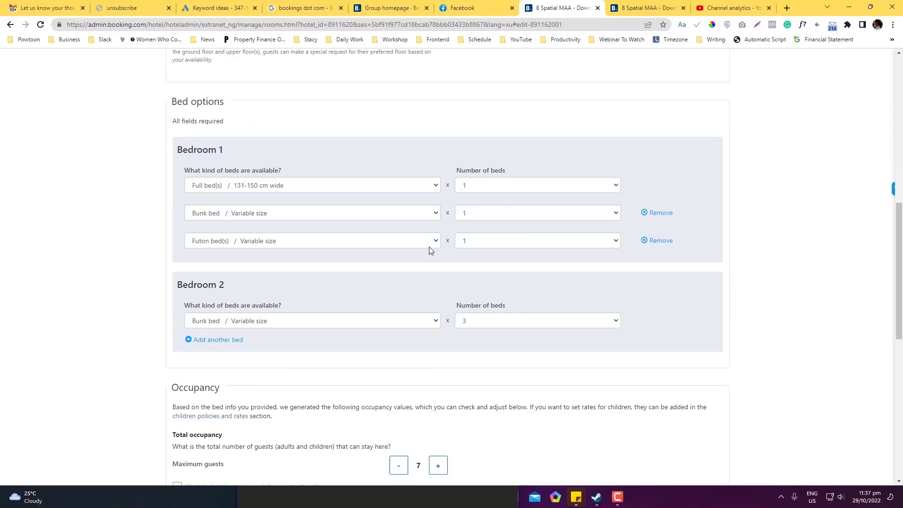
pyautogui.scroll(-10, 430, 246)
pyautogui.scroll(11, 429, 247)
pyautogui.scroll(9, 429, 247)
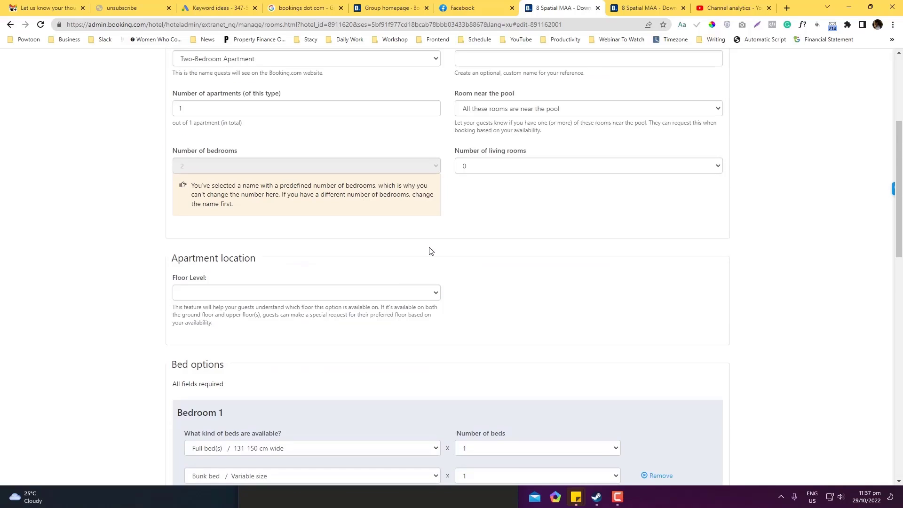
# Set the Two-Bedroom Apartment's maximum guests to 6 and submit the layout changes
pyautogui.scroll(-10, 430, 251)
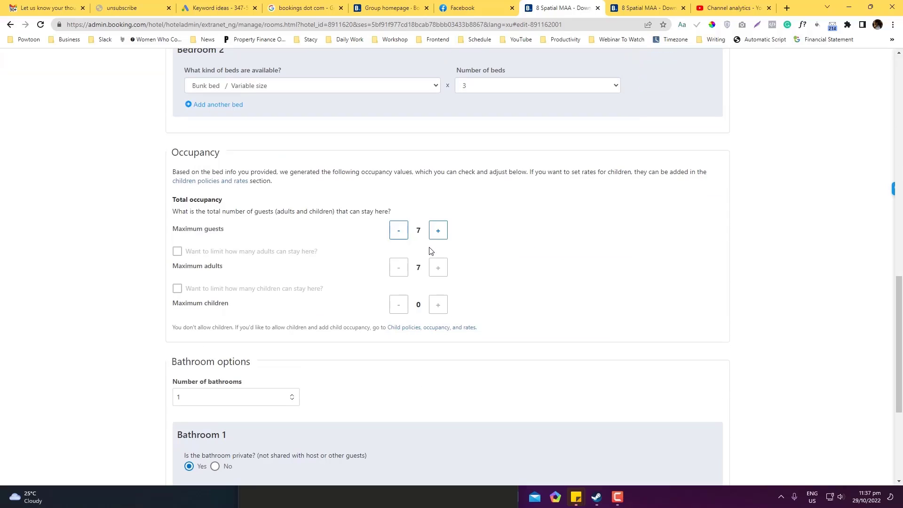
pyautogui.click(399, 230)
pyautogui.scroll(-5, 519, 309)
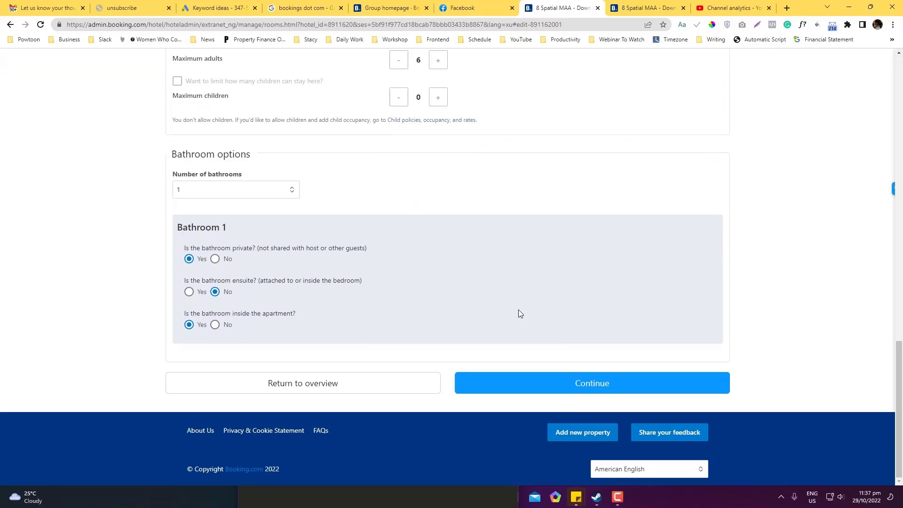
pyautogui.click(572, 391)
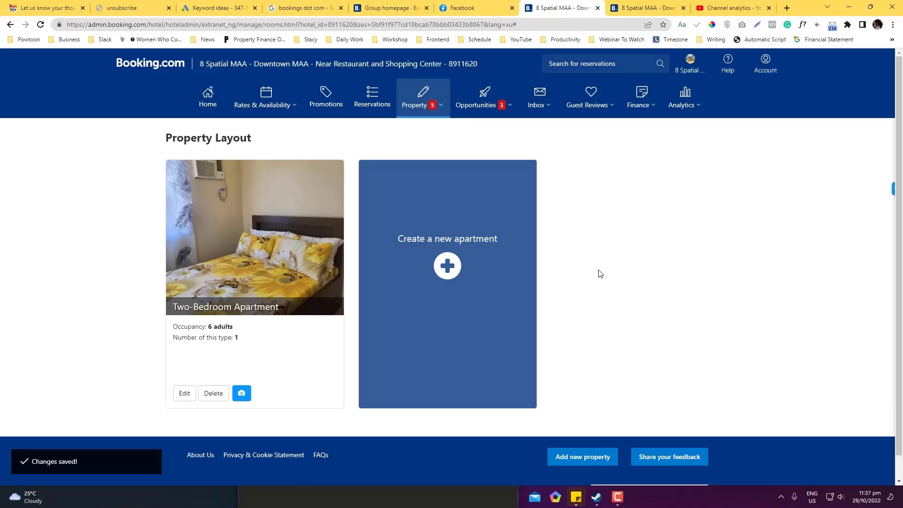
# Check the apartment's public listing page briefly and return to the extranet's Property Layout
pyautogui.click(607, 5)
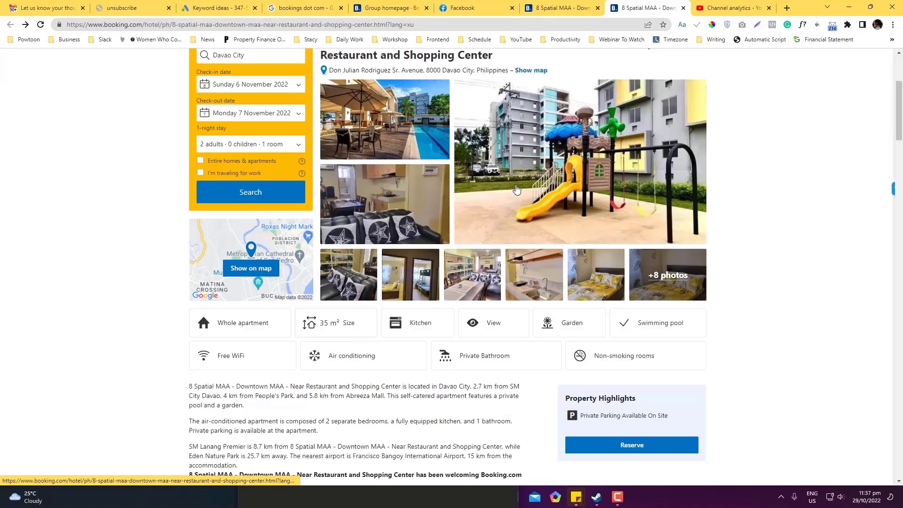
pyautogui.scroll(-1, 517, 189)
pyautogui.click(560, 8)
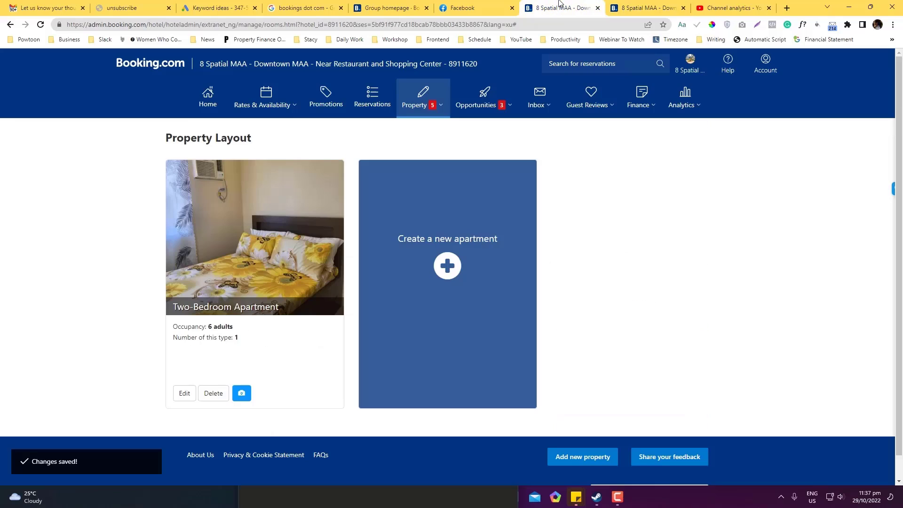
# Open the property's Policies page in the extranet
pyautogui.click(413, 104)
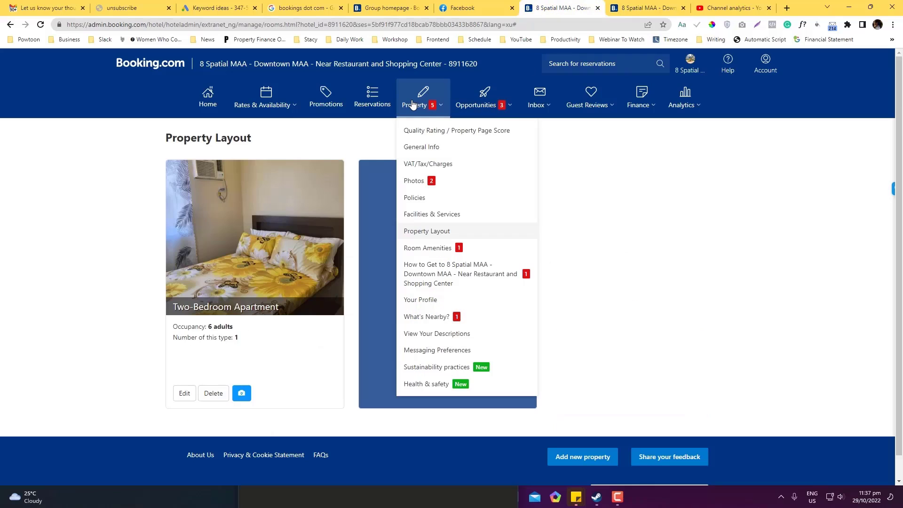
pyautogui.click(431, 200)
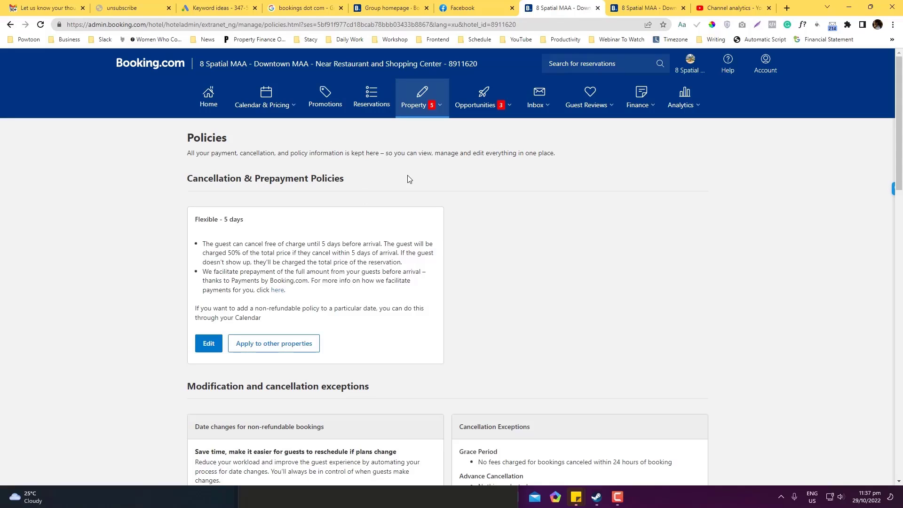
pyautogui.click(434, 108)
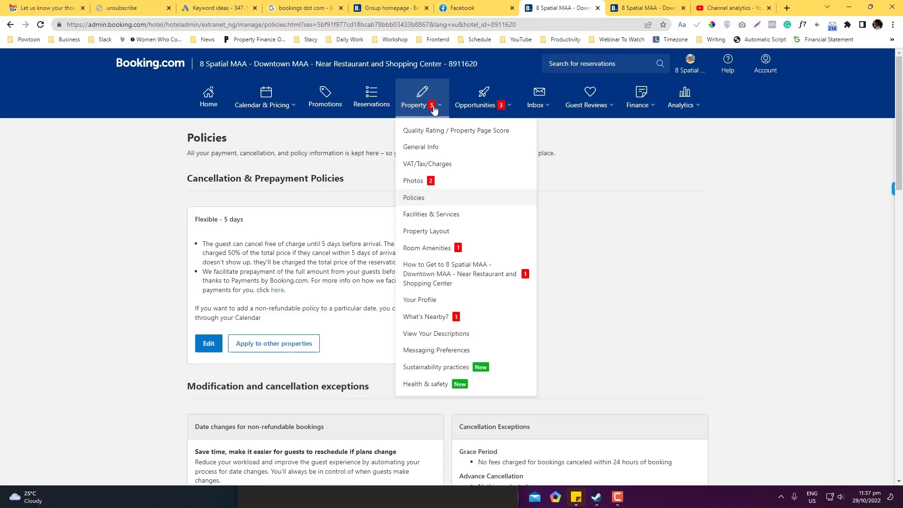
pyautogui.click(370, 171)
# Set internet availability for guests to "Yes, free" under the Internet and parking policy and save it
pyautogui.scroll(-10, 369, 171)
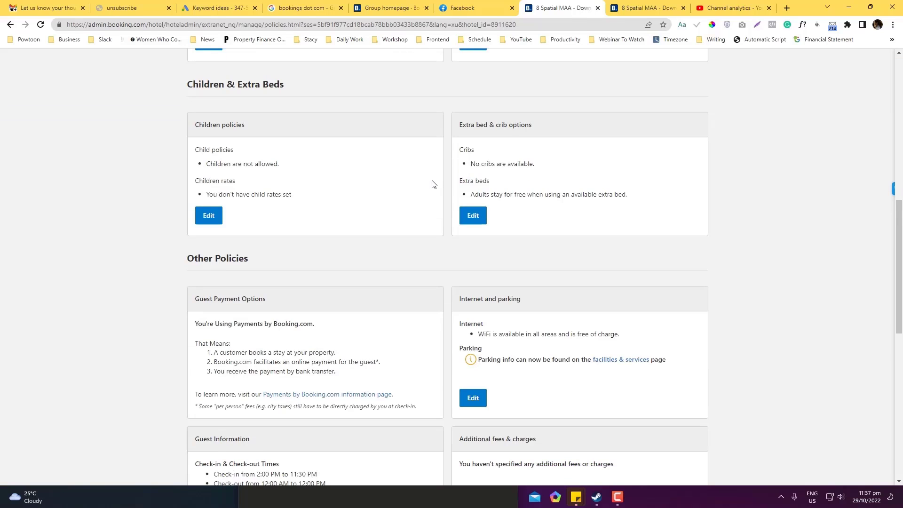
pyautogui.scroll(-5, 472, 238)
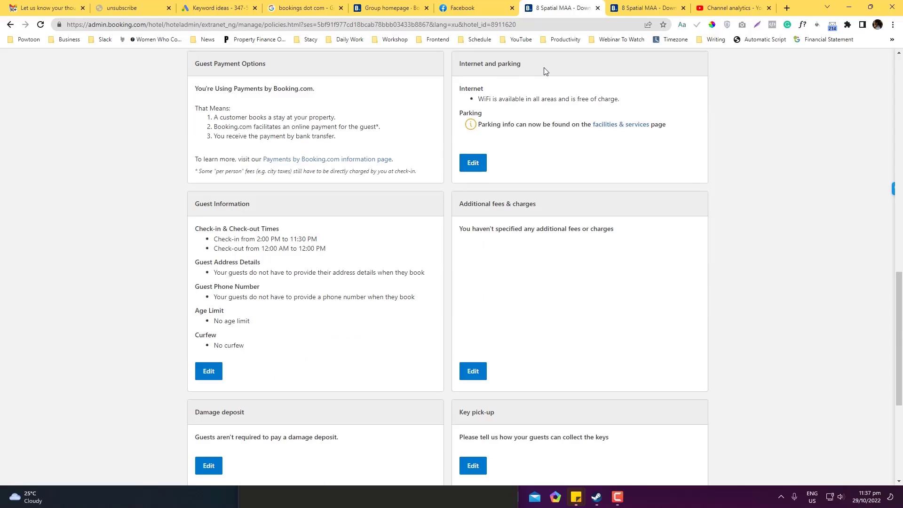
pyautogui.click(474, 164)
pyautogui.click(320, 262)
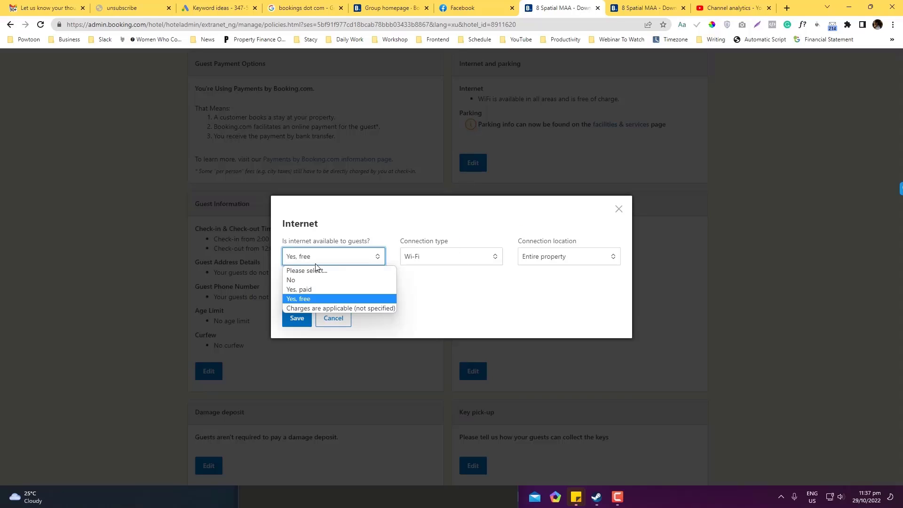
pyautogui.click(311, 300)
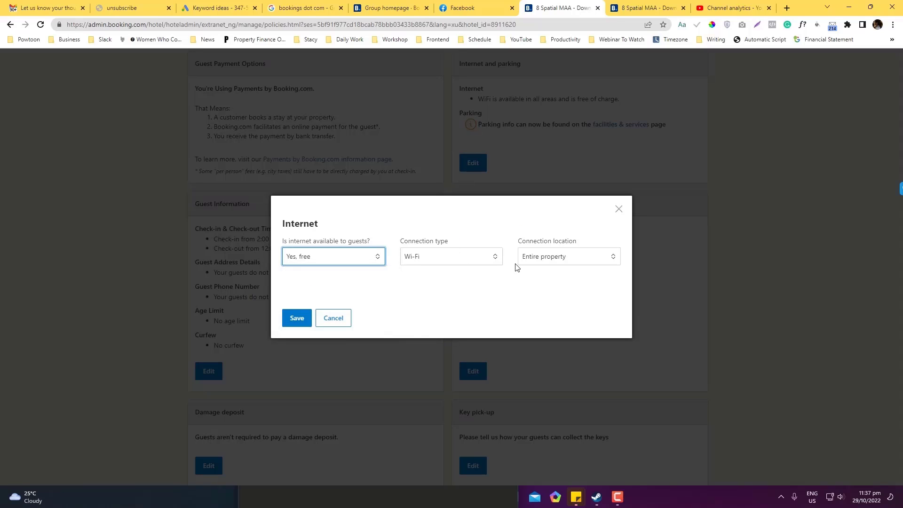
pyautogui.click(295, 323)
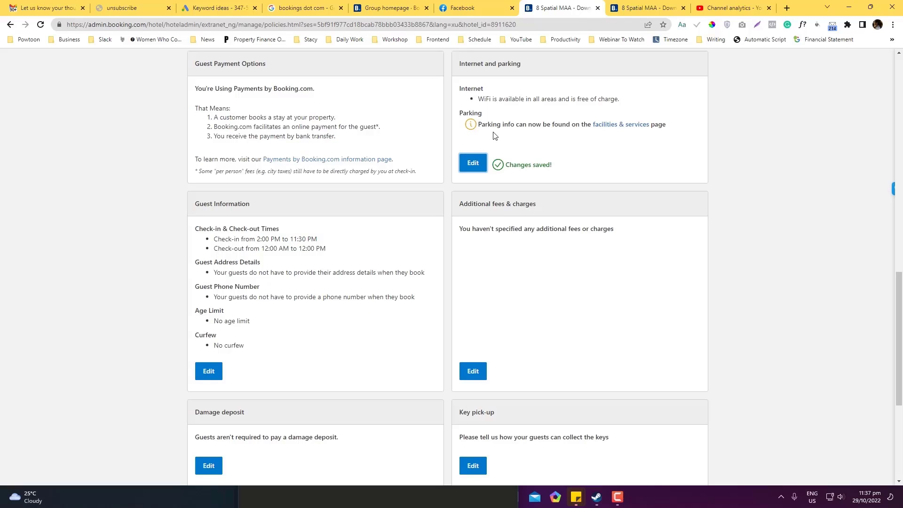
# Open the facilities and services page linked from the parking policy and find the "Parking" entry under Transportation
pyautogui.click(617, 128)
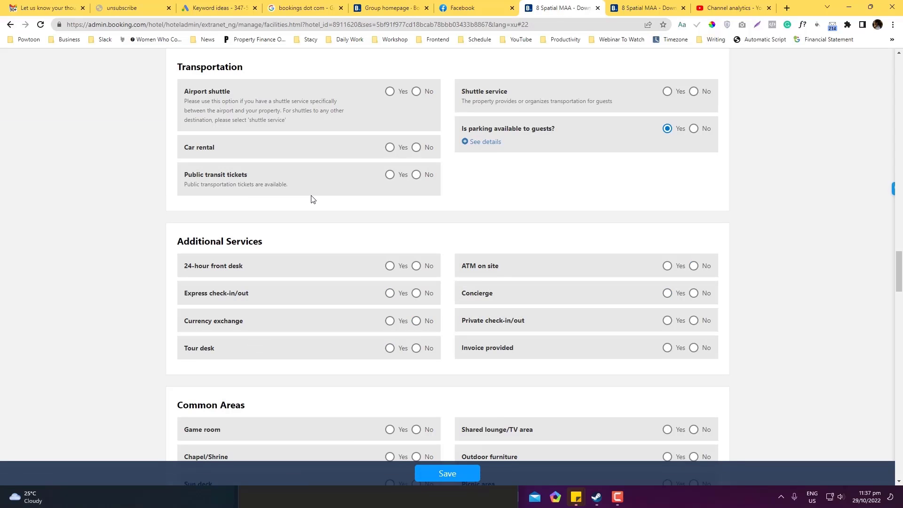
pyautogui.hotkey('ctrl', 'f')
pyautogui.write('Pa')
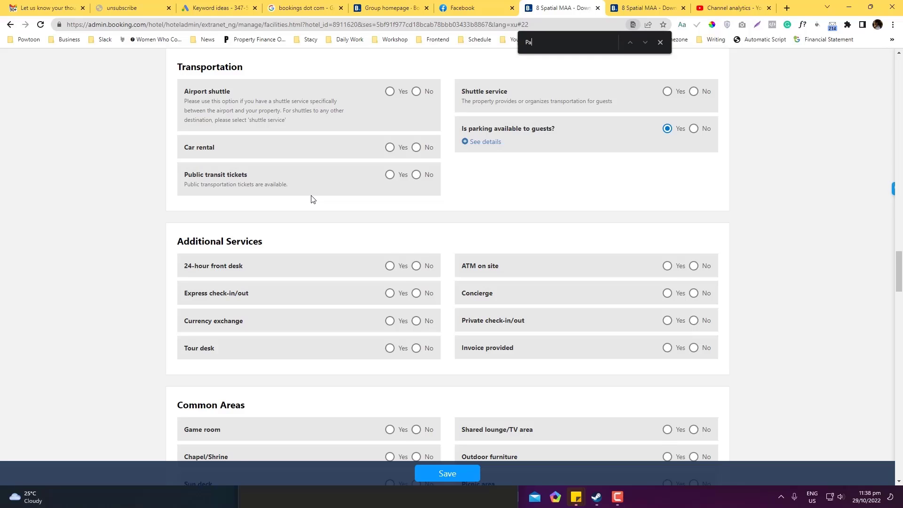
pyautogui.write('rking')
pyautogui.press('Return')
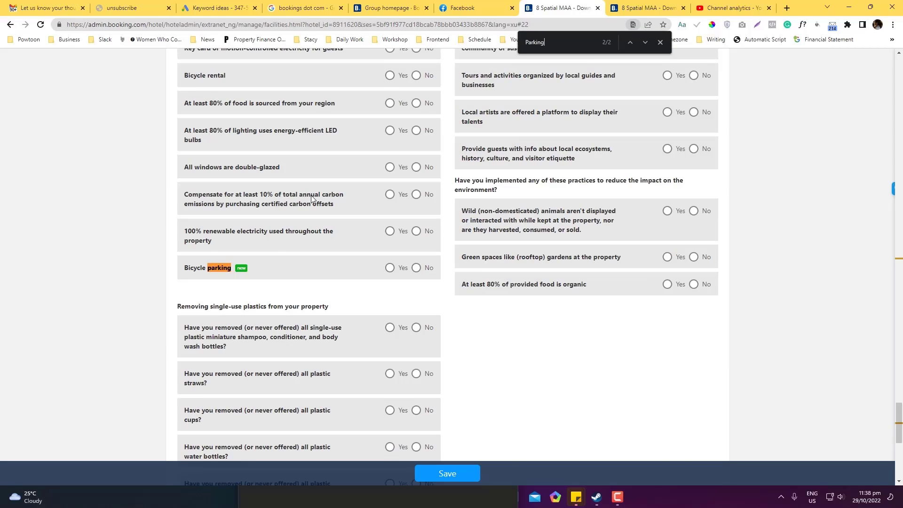
pyautogui.press('Return')
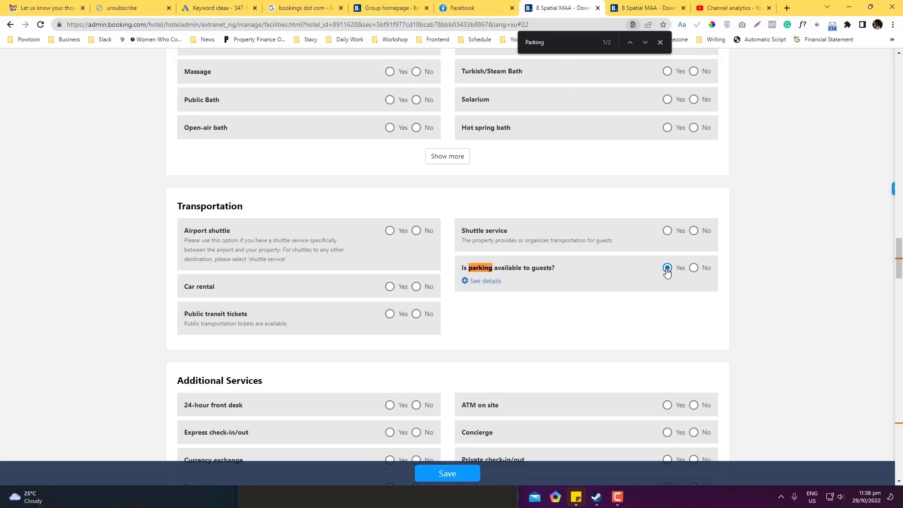
# Expand the details of the first parking option and name it "Paid Street Parking"
pyautogui.click(499, 281)
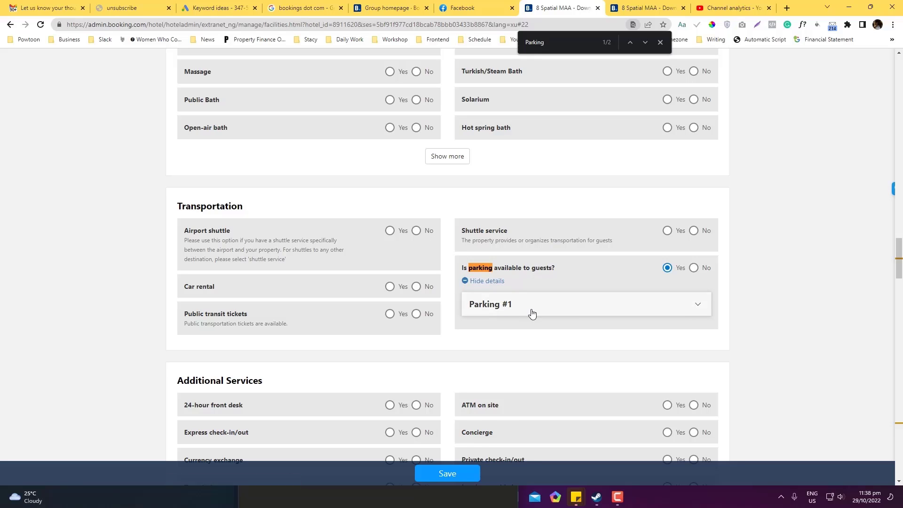
pyautogui.click(532, 315)
pyautogui.scroll(-5, 518, 334)
pyautogui.scroll(5, 518, 323)
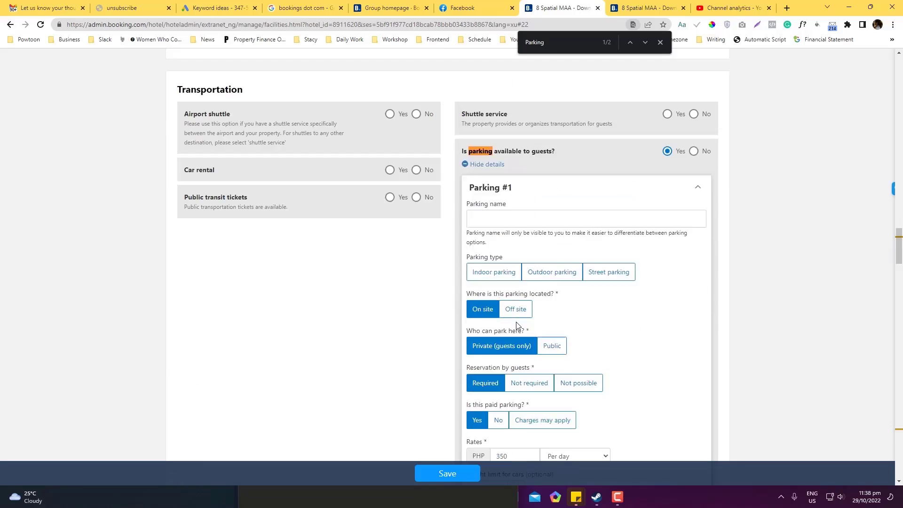
pyautogui.click(497, 338)
pyautogui.write('Pai')
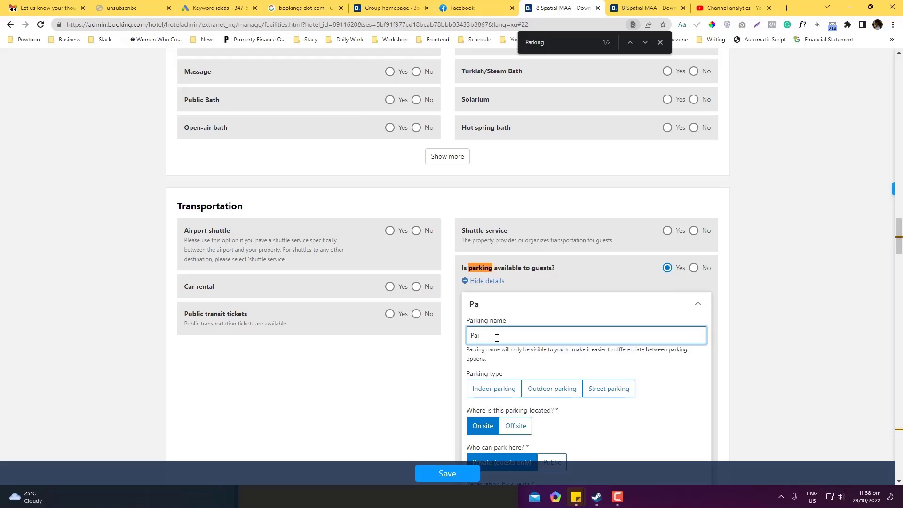
pyautogui.write('d Street Parking')
pyautogui.hotkey('ctrl', 'a')
pyautogui.scroll(-5, 497, 338)
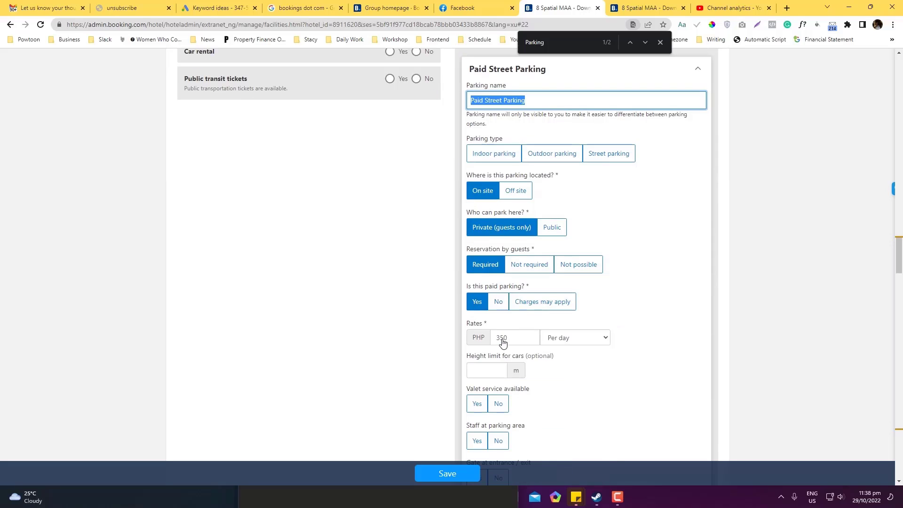
# Set the Paid Street Parking option's type to Street parking and its daily rate to PHP 300
pyautogui.click(601, 153)
pyautogui.click(546, 159)
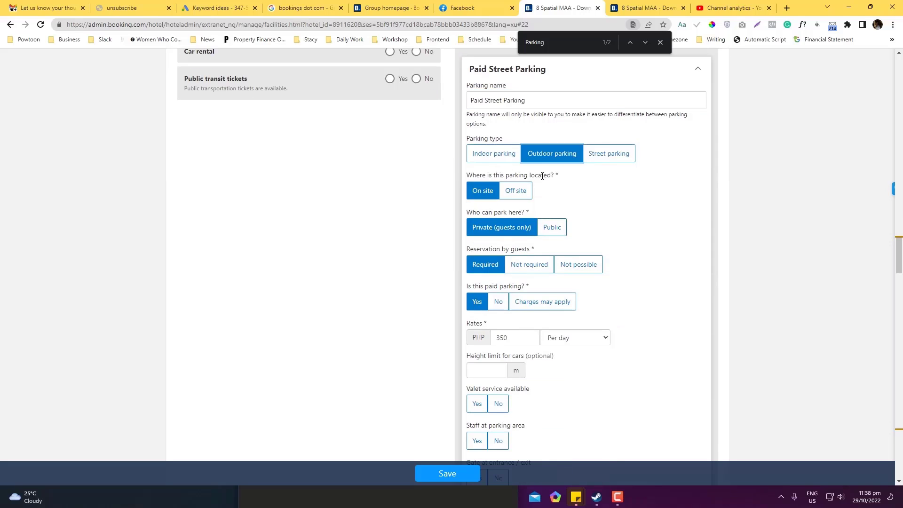
pyautogui.click(607, 157)
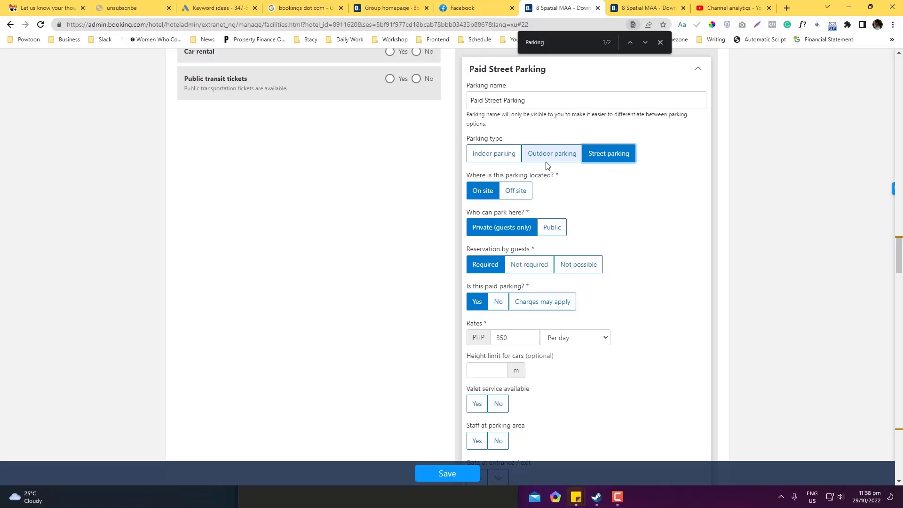
pyautogui.scroll(-5, 553, 226)
pyautogui.scroll(5, 546, 230)
pyautogui.moveTo(510, 338); pyautogui.dragTo(502, 338)
pyautogui.write('00')
# Mark the Paid Street Parking option as having staff at the parking area and a gate at the entrance/exit
pyautogui.scroll(-5, 551, 336)
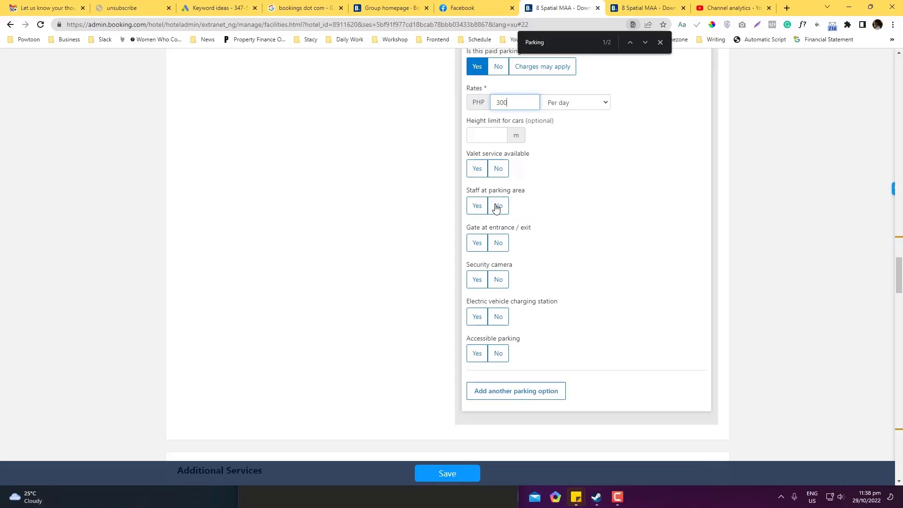
pyautogui.click(478, 210)
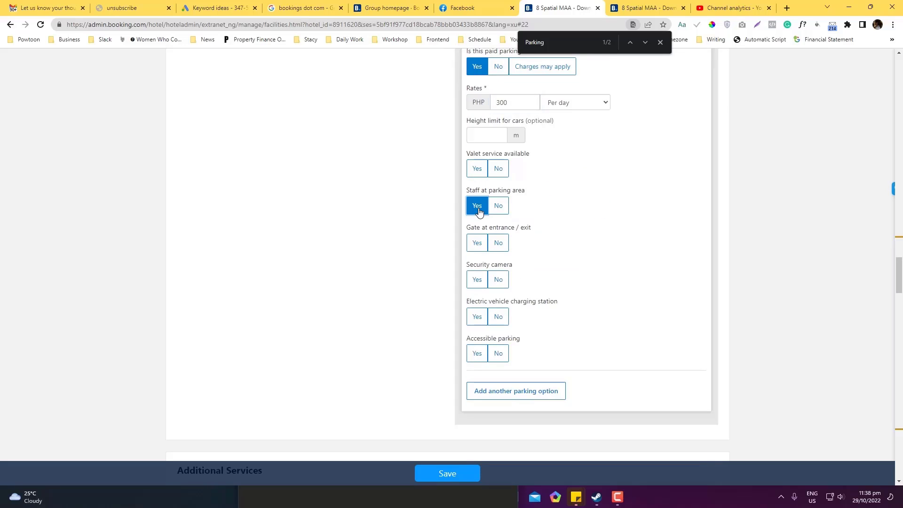
pyautogui.click(475, 245)
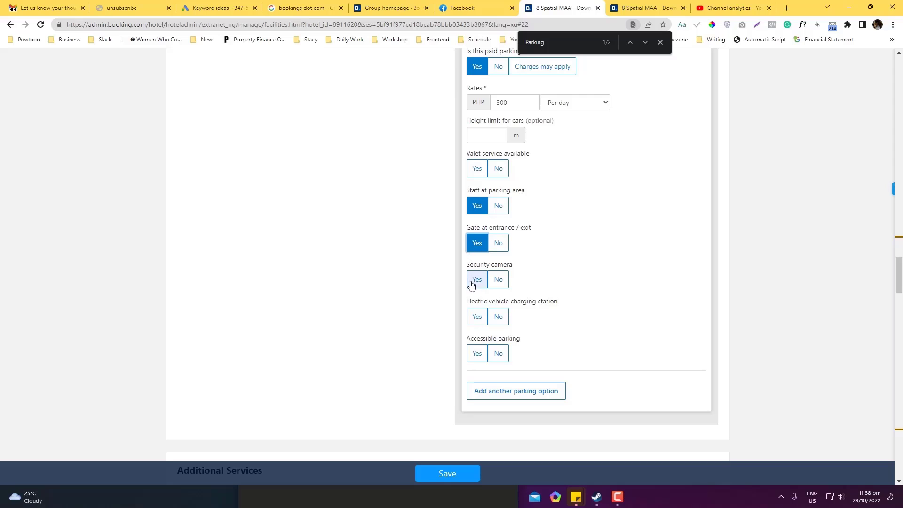
# Add a second parking option as indoor, on site and private for guests only, with reservation required
pyautogui.click(487, 393)
pyautogui.scroll(-7, 502, 236)
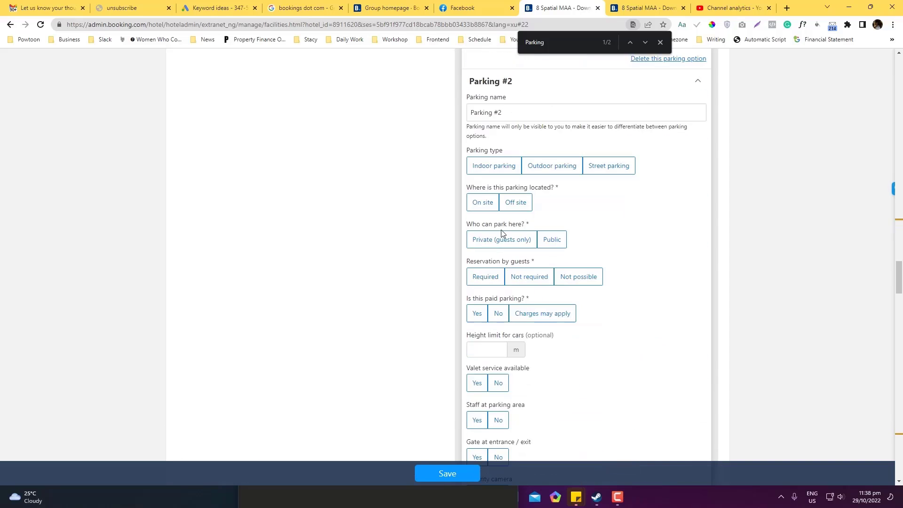
pyautogui.scroll(5, 505, 339)
pyautogui.scroll(-5, 505, 339)
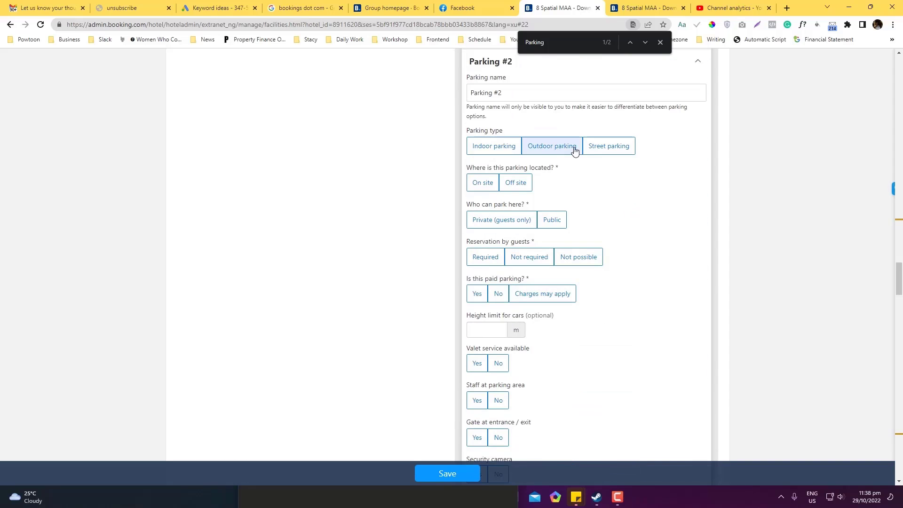
pyautogui.click(498, 147)
pyautogui.click(484, 184)
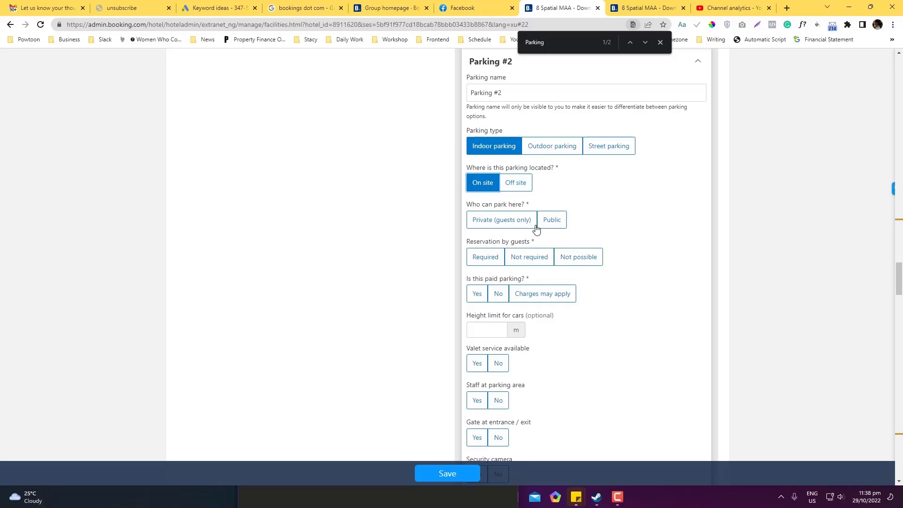
pyautogui.click(505, 224)
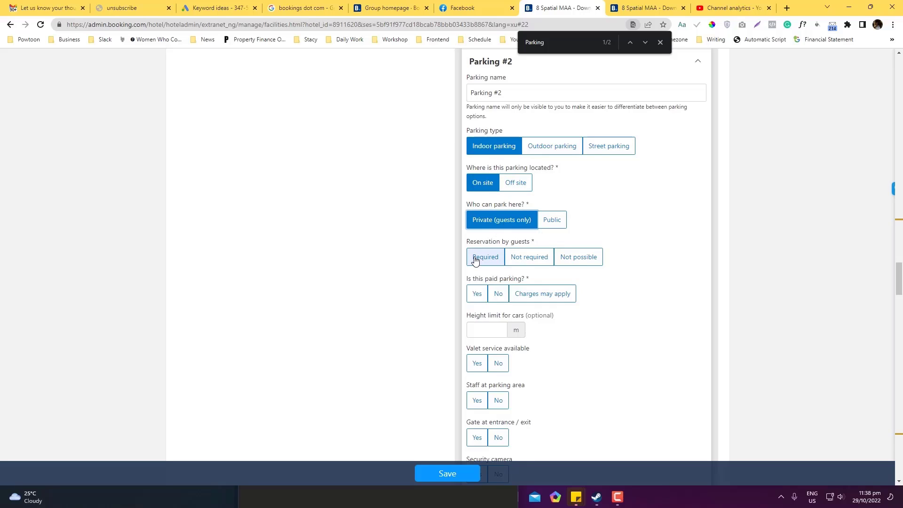
pyautogui.click(485, 259)
# Mark the second parking option as paid, enter a rate of PHP 300 and select its charging period
pyautogui.click(479, 331)
pyautogui.click(476, 295)
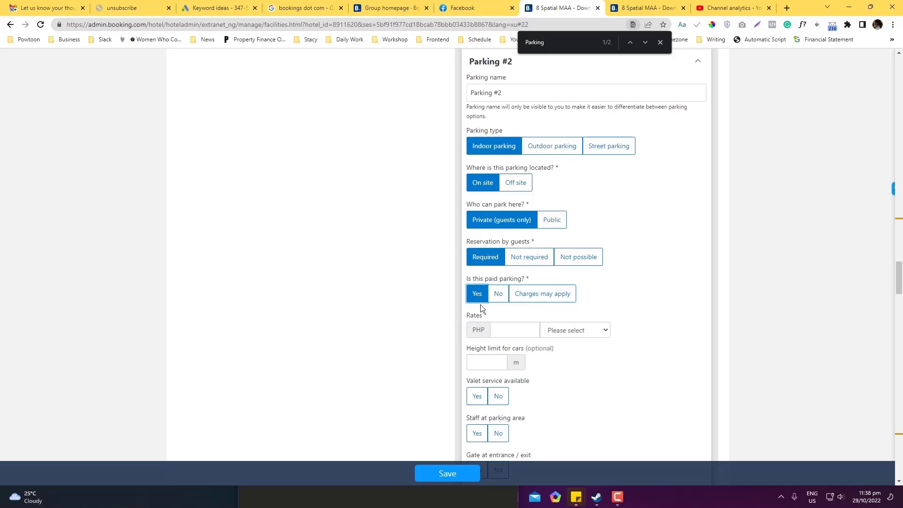
pyautogui.click(495, 333)
pyautogui.write('300')
pyautogui.hotkey('ctrl', 'a')
pyautogui.click(561, 331)
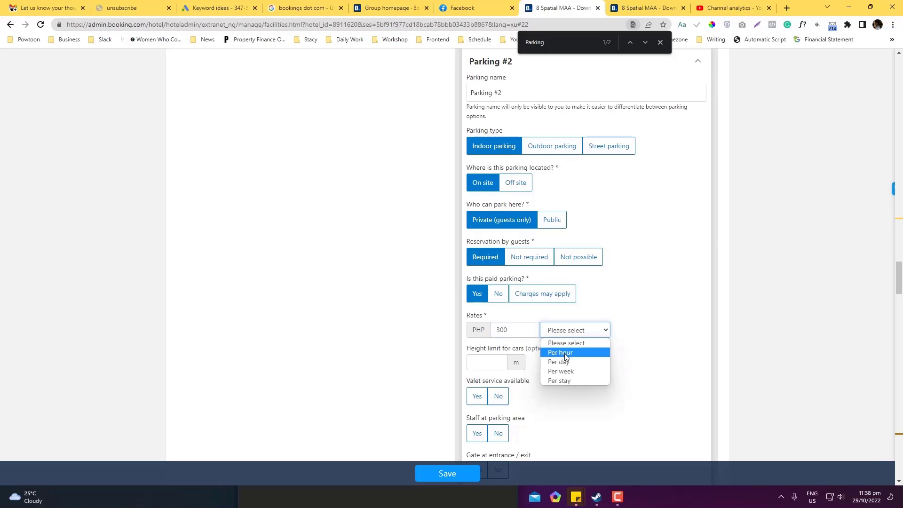
pyautogui.click(553, 370)
# Add a third parking option and name it "Public Parking (Outside Premise)"
pyautogui.scroll(-10, 550, 371)
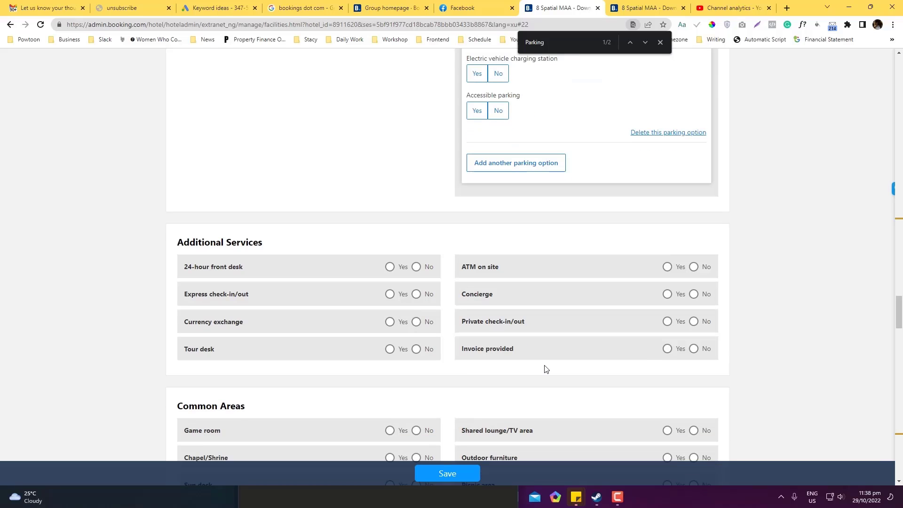
pyautogui.click(518, 164)
pyautogui.scroll(-2, 507, 118)
pyautogui.click(503, 89)
pyautogui.tripleClick(503, 89)
pyautogui.write('Publi')
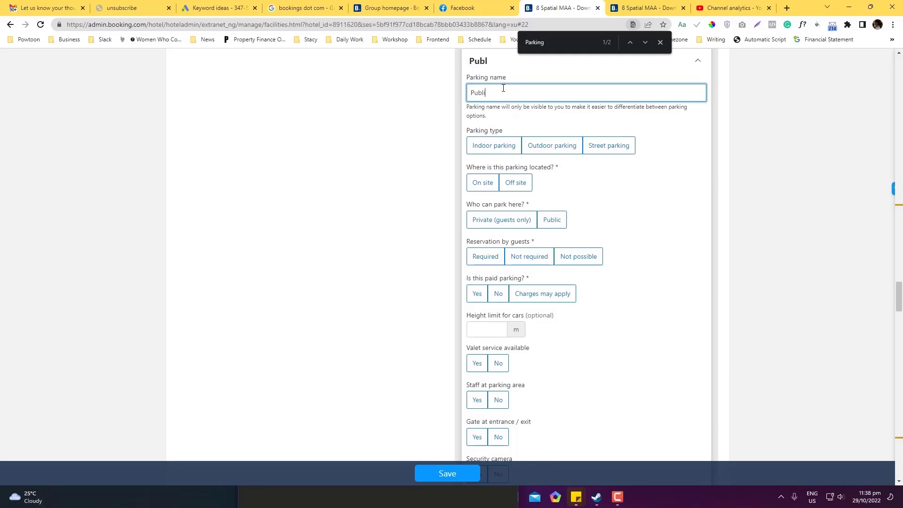
pyautogui.write('ch Parking (Outside Premise')
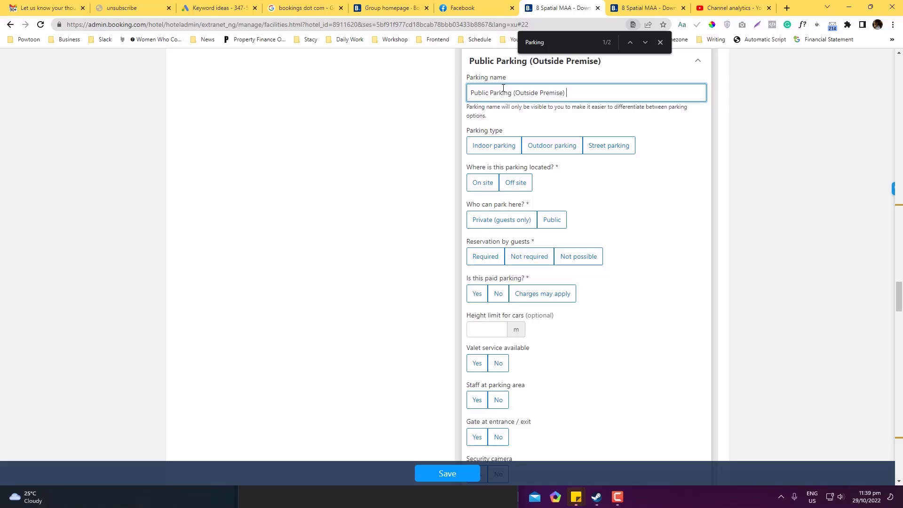
# Rename the third parking option as "Public Parking (Outside The Guard House)"
pyautogui.press('BackSpace')
pyautogui.press('BackSpace')
pyautogui.press('BackSpace')
pyautogui.press('BackSpace')
pyautogui.press('BackSpace')
pyautogui.press('BackSpace')
pyautogui.write('The Guard House)')
pyautogui.hotkey('ctrl', 'a')
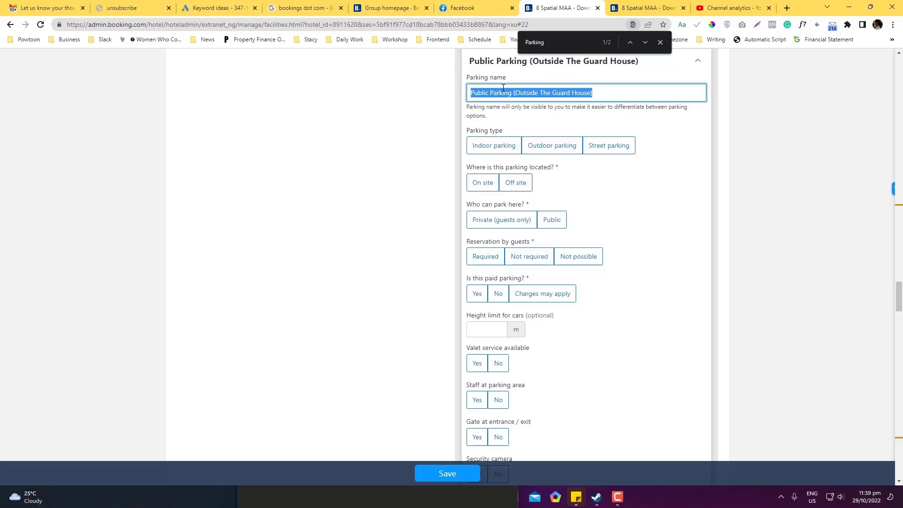
# Define the guard house parking as outdoor, off site and public, with reservation not required and no payment
pyautogui.click(565, 151)
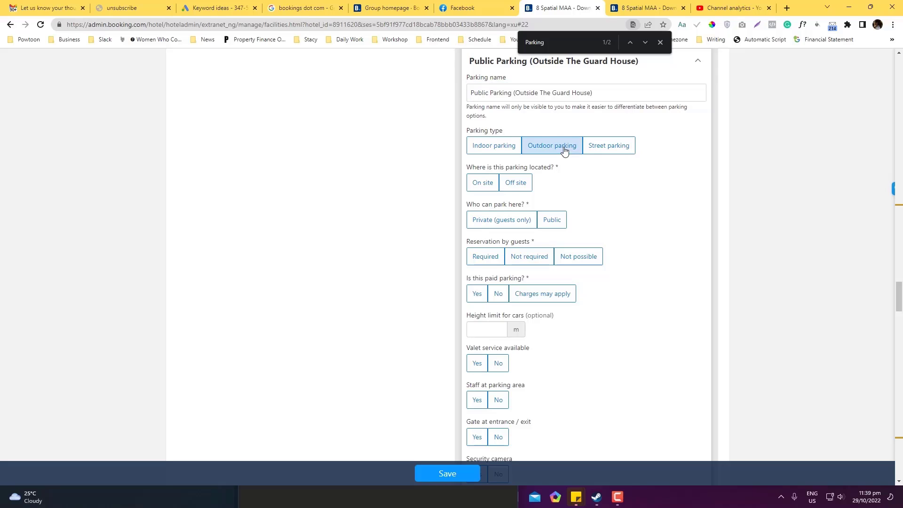
pyautogui.click(516, 184)
pyautogui.click(552, 219)
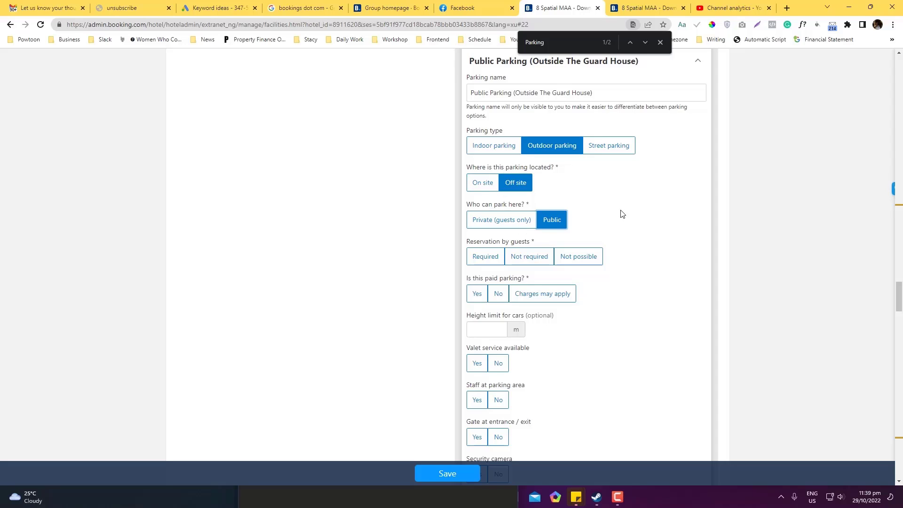
pyautogui.click(586, 256)
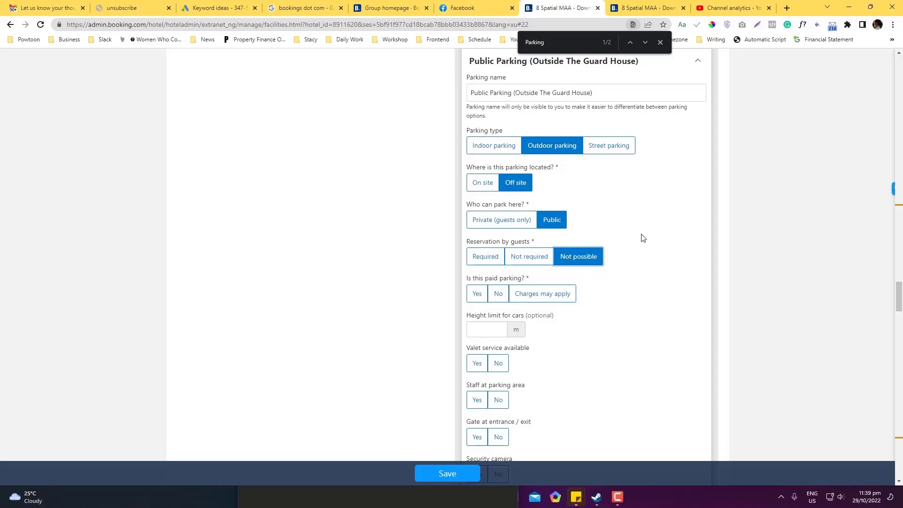
pyautogui.click(532, 262)
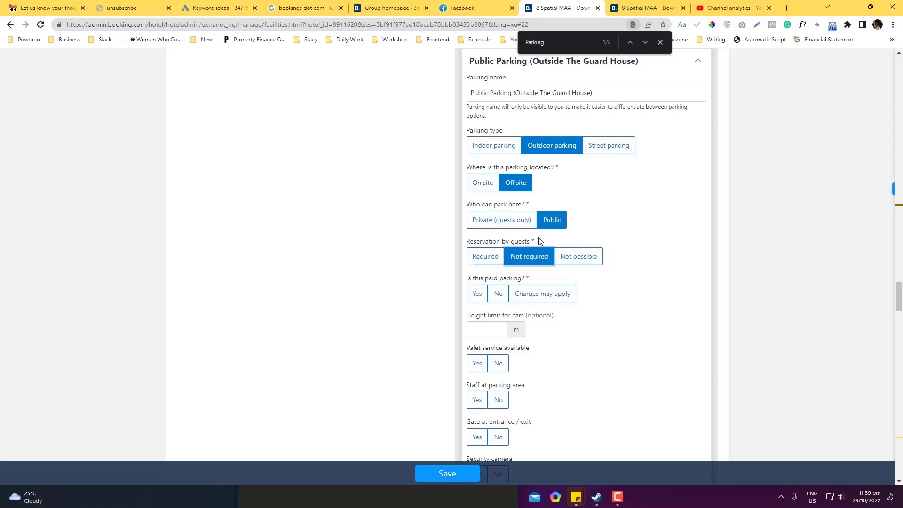
pyautogui.click(498, 294)
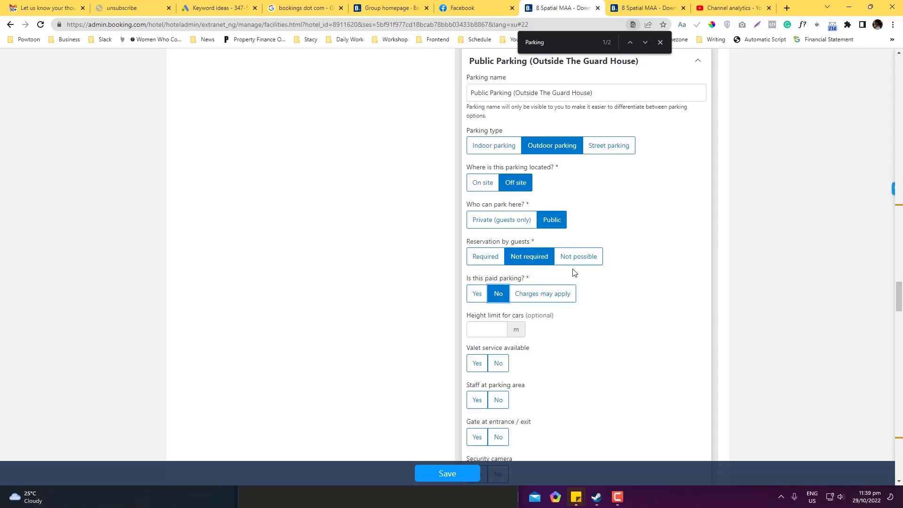
# Answer No to valet service, parking staff, entrance gate, security camera and the remaining feature questions for the guard house parking
pyautogui.scroll(-5, 592, 284)
pyautogui.click(498, 202)
pyautogui.click(498, 239)
pyautogui.click(499, 277)
pyautogui.click(499, 313)
pyautogui.click(498, 165)
pyautogui.click(498, 128)
pyautogui.scroll(-5, 621, 325)
pyautogui.scroll(15, 616, 312)
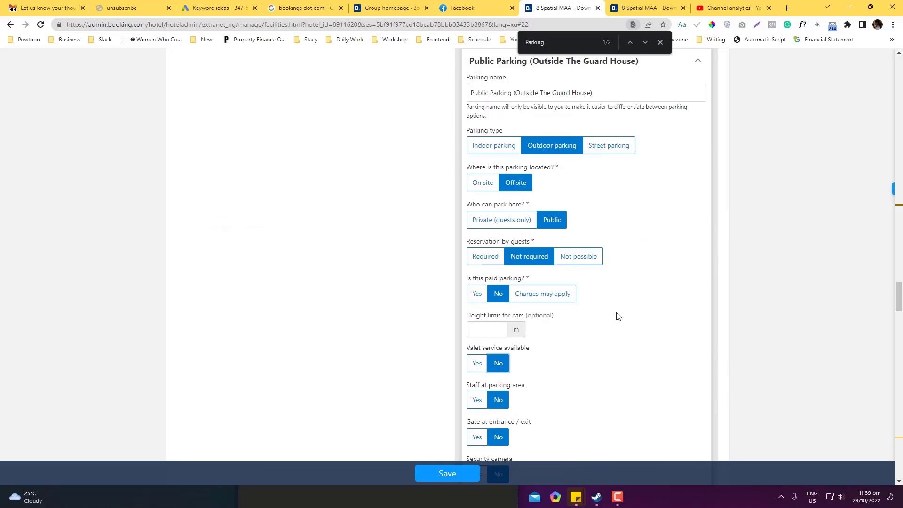
# Save the updated facilities and services
pyautogui.scroll(-15, 616, 315)
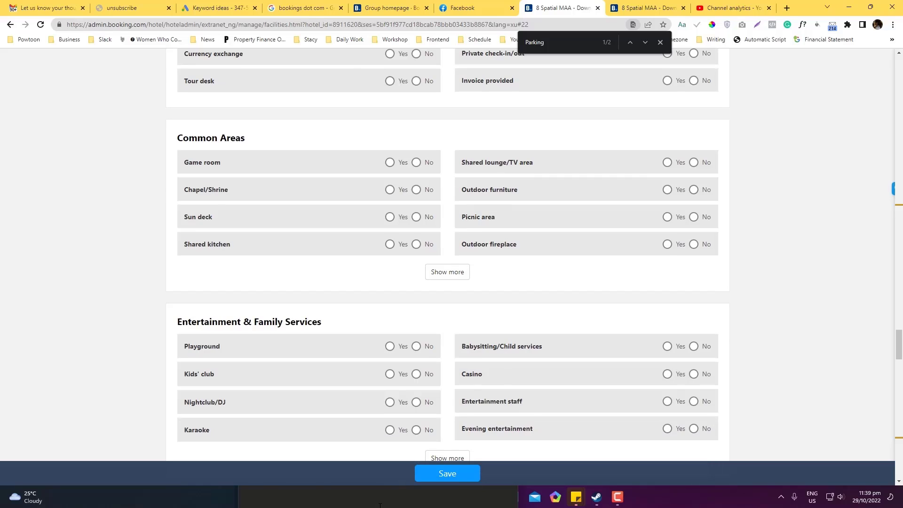
pyautogui.click(449, 491)
pyautogui.click(733, 382)
pyautogui.click(447, 473)
# Reload the property's public listing page, which is open separately, and return to the Facilities & Services page
pyautogui.click(647, 8)
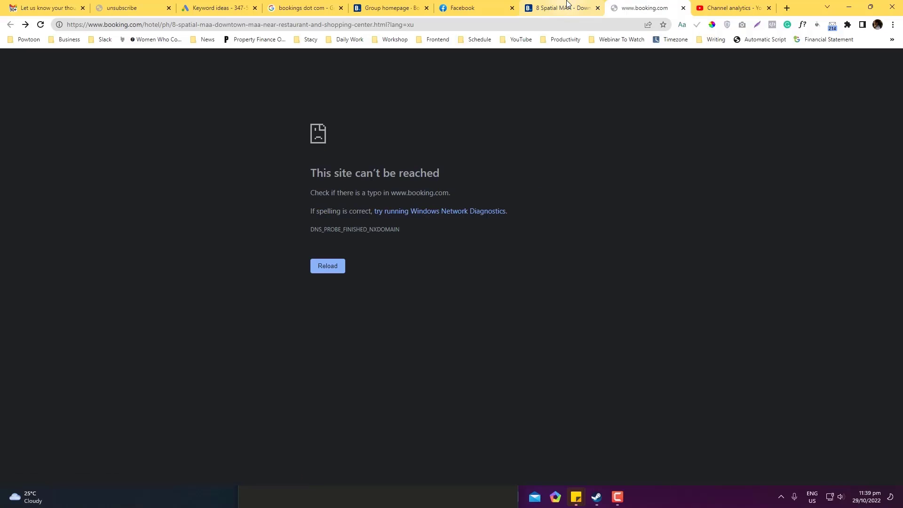
pyautogui.click(555, 28)
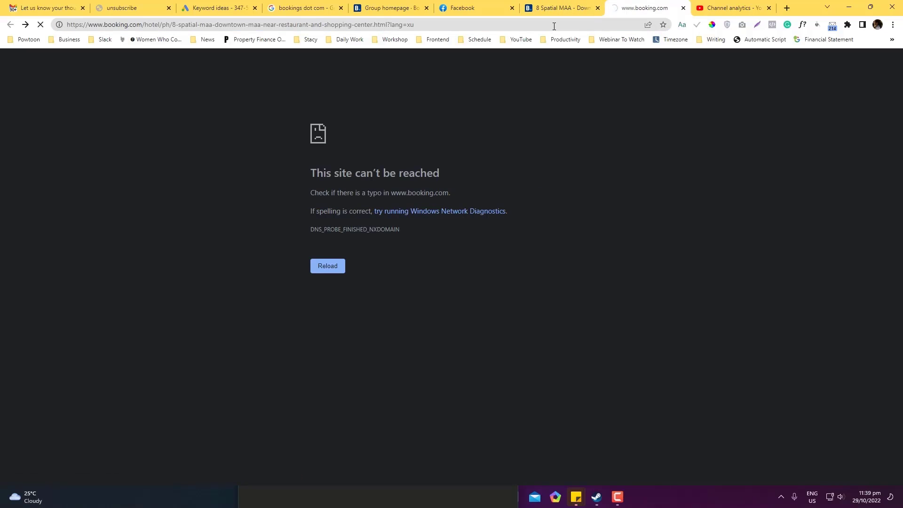
pyautogui.click(560, 8)
# Expand the details of Swimming pool #1 and set its fee for guests to Free
pyautogui.scroll(15, 408, 182)
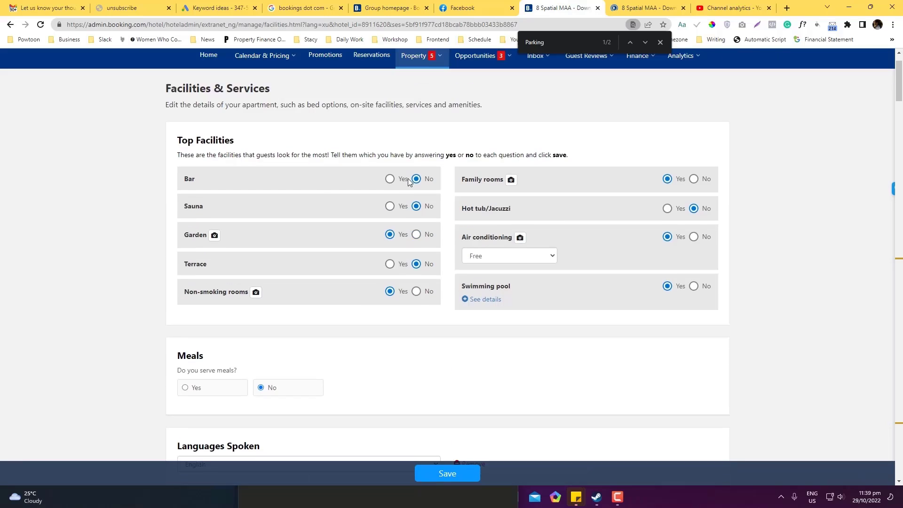
pyautogui.scroll(-4, 409, 182)
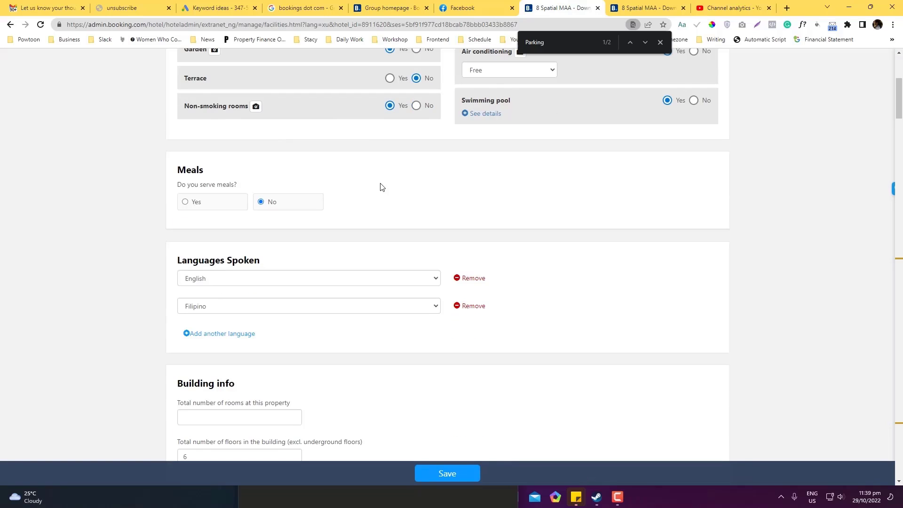
pyautogui.scroll(5, 382, 188)
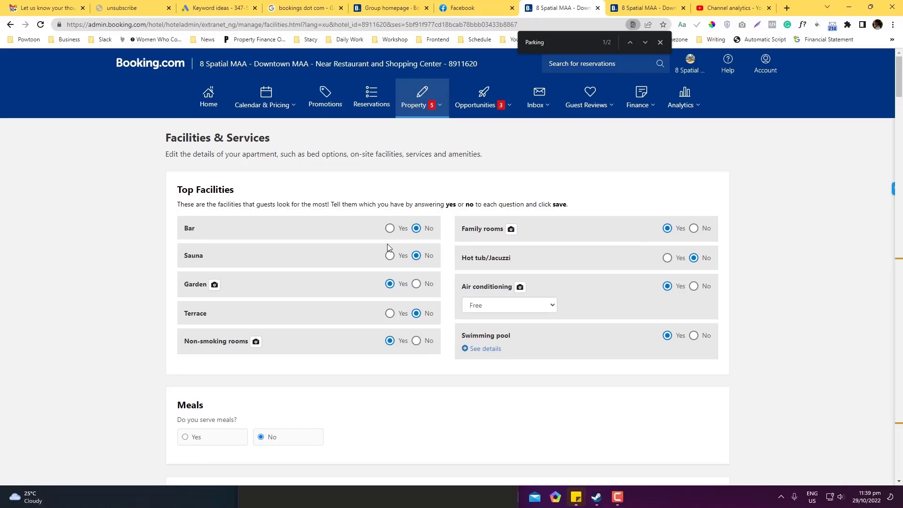
pyautogui.click(428, 101)
pyautogui.hotkey('ctrl', 'f')
pyautogui.click(490, 349)
pyautogui.scroll(-5, 494, 358)
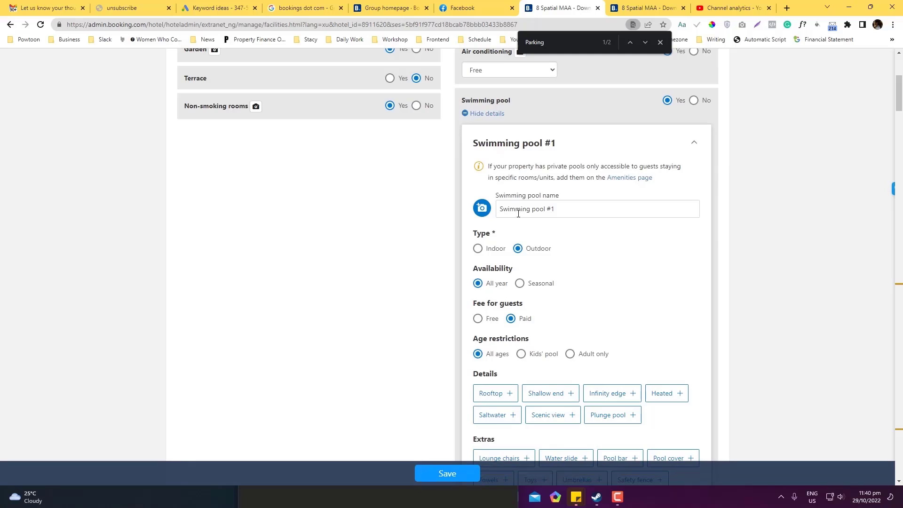
pyautogui.click(479, 319)
pyautogui.scroll(-5, 544, 322)
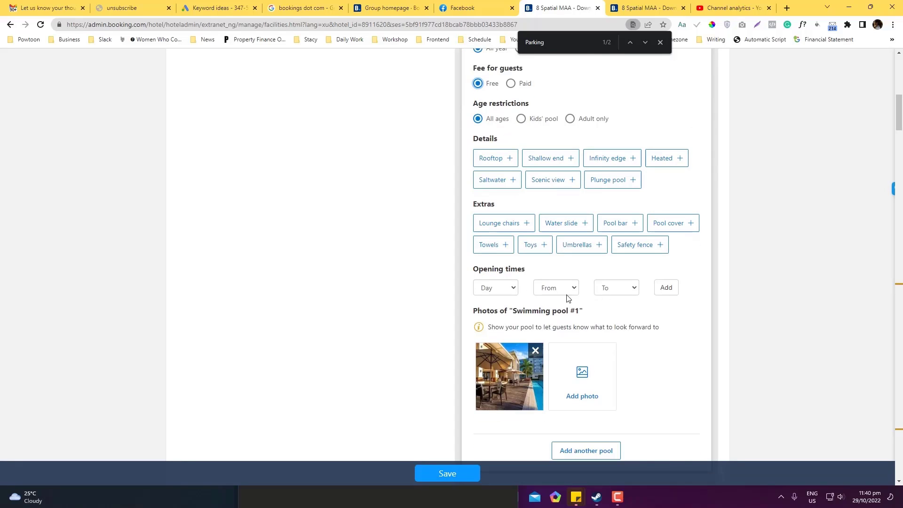
pyautogui.scroll(5, 569, 298)
pyautogui.scroll(-10, 512, 325)
pyautogui.scroll(6, 549, 254)
pyautogui.scroll(-6, 544, 260)
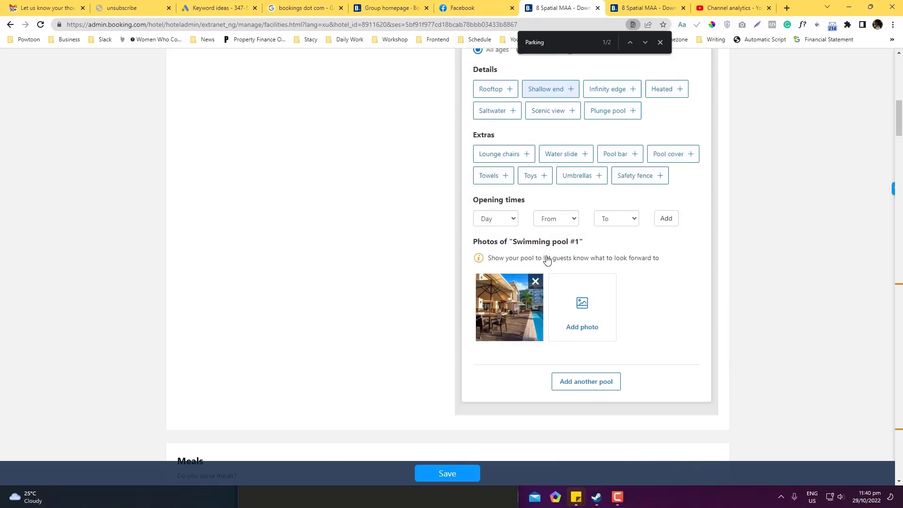
# Search the facilities page for "Smo" and set Smoke-free property to No
pyautogui.scroll(-4, 548, 260)
pyautogui.hotkey('ctrl', 'f')
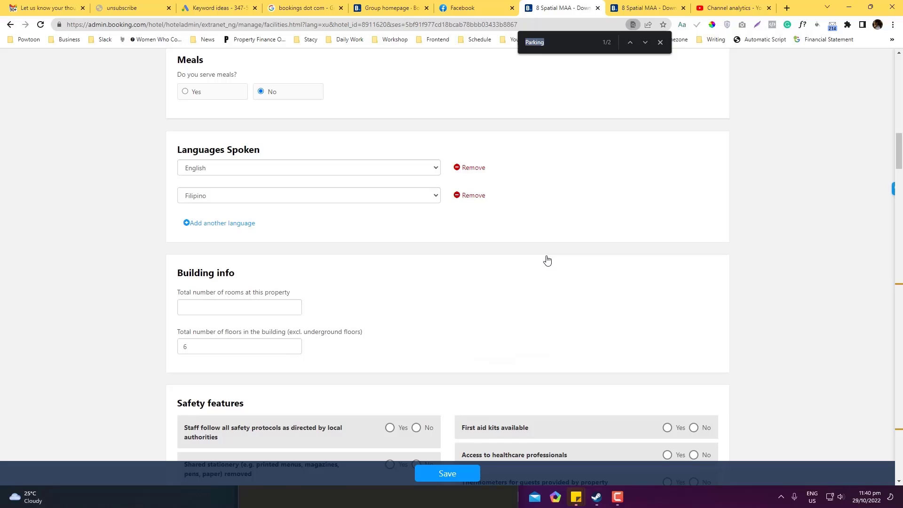
pyautogui.write('Smoo')
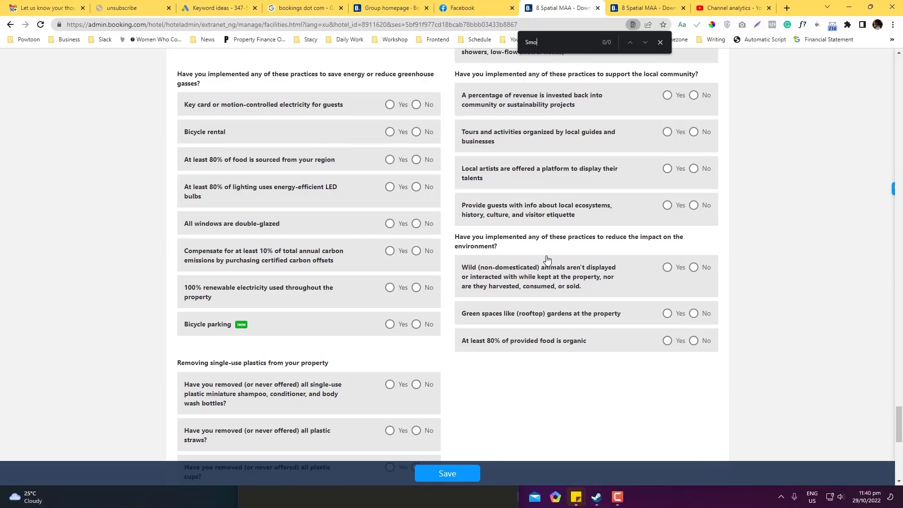
pyautogui.press('Return')
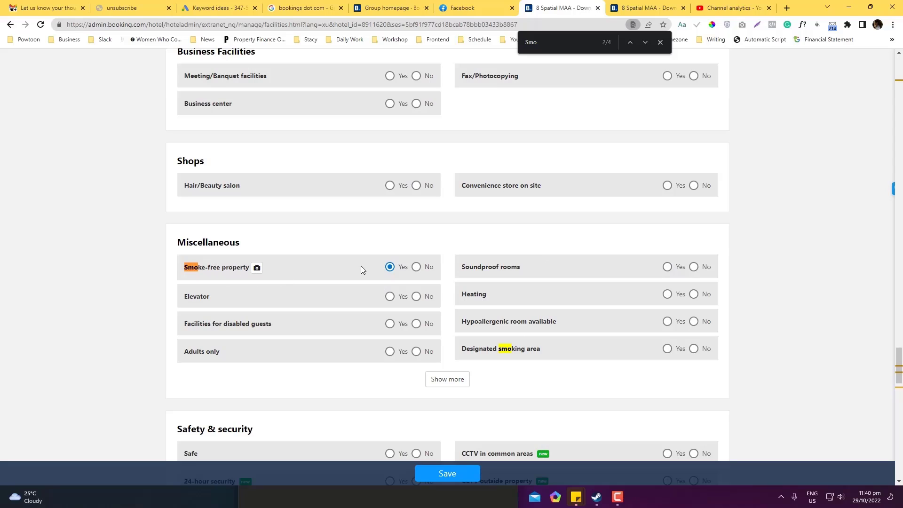
pyautogui.click(416, 267)
# Set Designated smoking area to No and Smoke alarms to Yes, and save the facilities
pyautogui.scroll(-5, 360, 271)
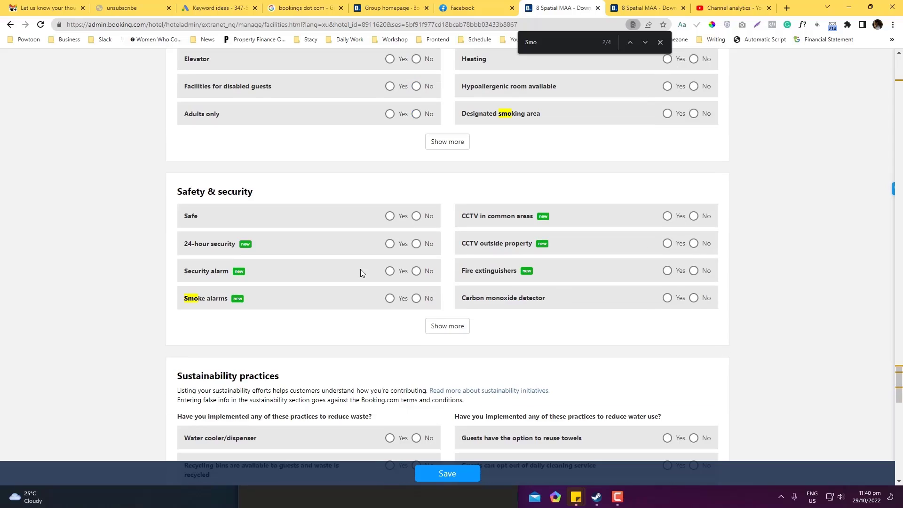
pyautogui.click(695, 115)
pyautogui.click(391, 300)
pyautogui.scroll(-15, 515, 301)
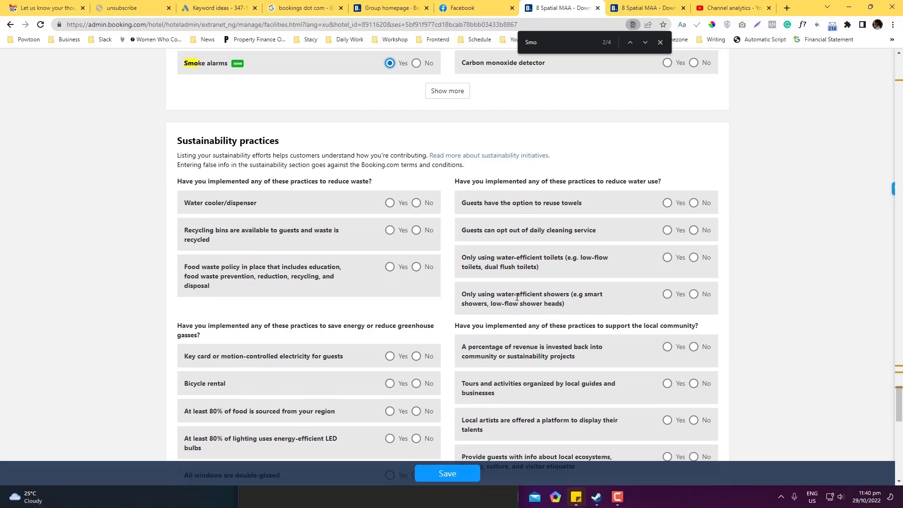
pyautogui.scroll(10, 466, 378)
pyautogui.click(442, 479)
# Examine the two-bedroom apartments' prices and occupancy choices in the availability table of the public listing
pyautogui.hotkey('ctrl', 'Tab')
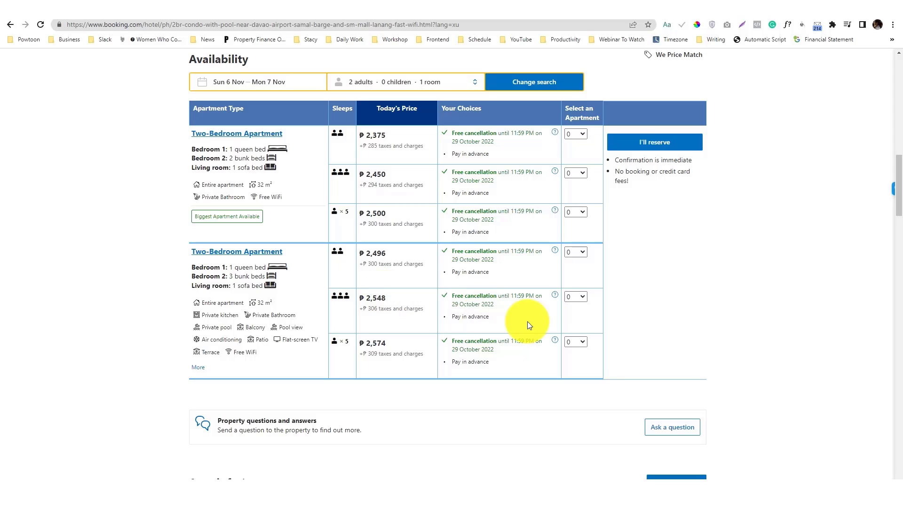
pyautogui.scroll(10, 548, 323)
pyautogui.scroll(-15, 548, 321)
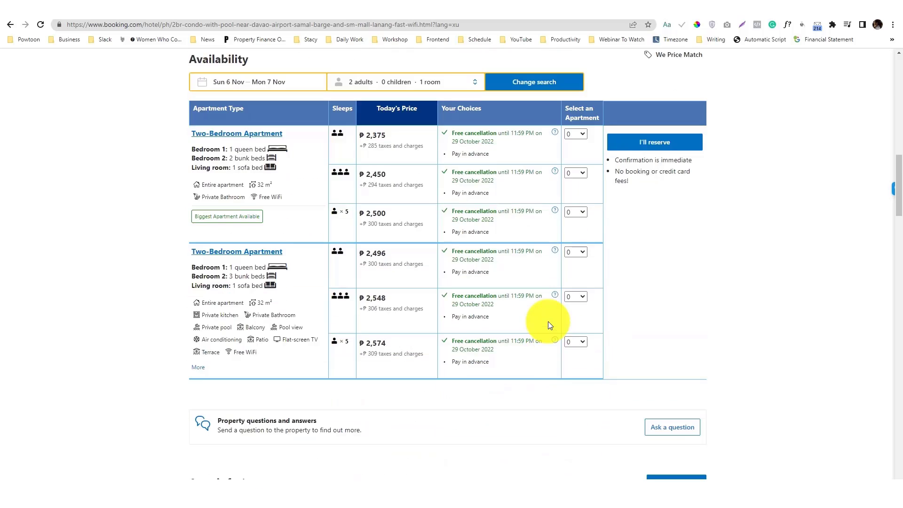
pyautogui.scroll(5, 419, 178)
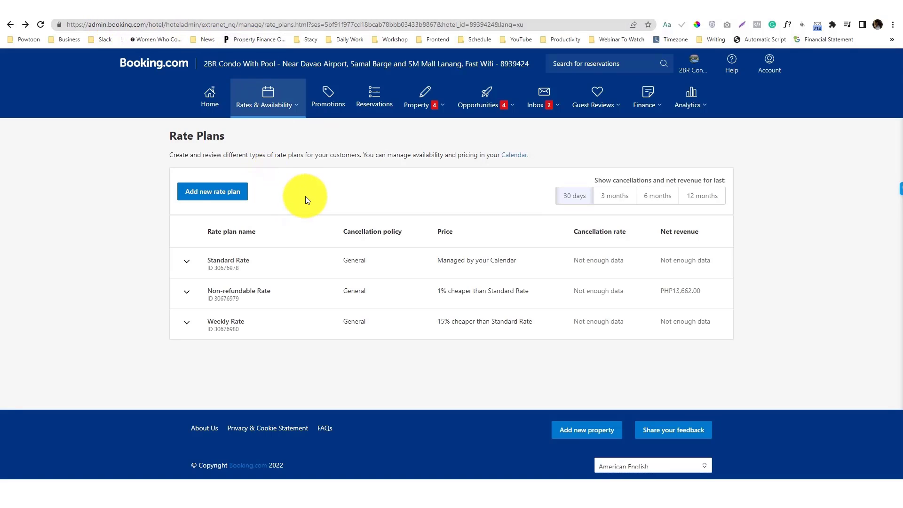
# Open the property's rates and availability calendar and examine the monthly prices and availability for October to December 2022
pyautogui.click(280, 102)
pyautogui.click(282, 132)
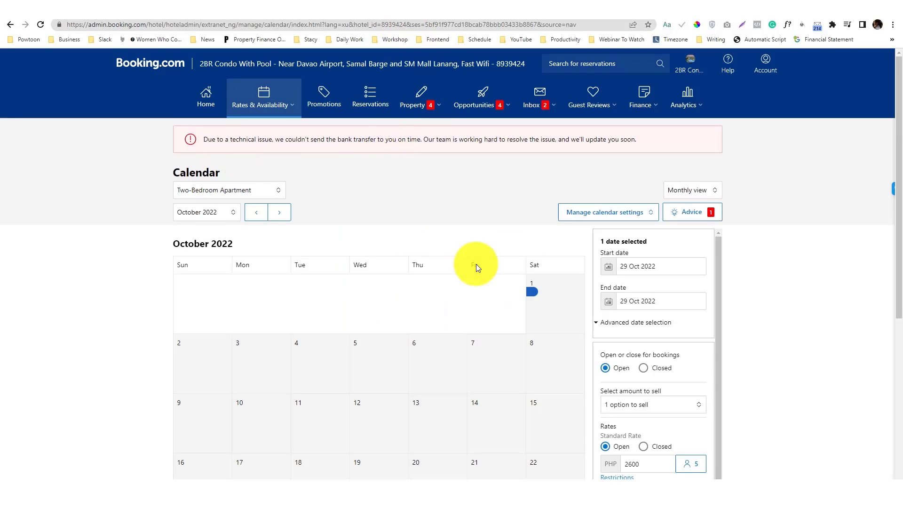
pyautogui.scroll(-5, 373, 248)
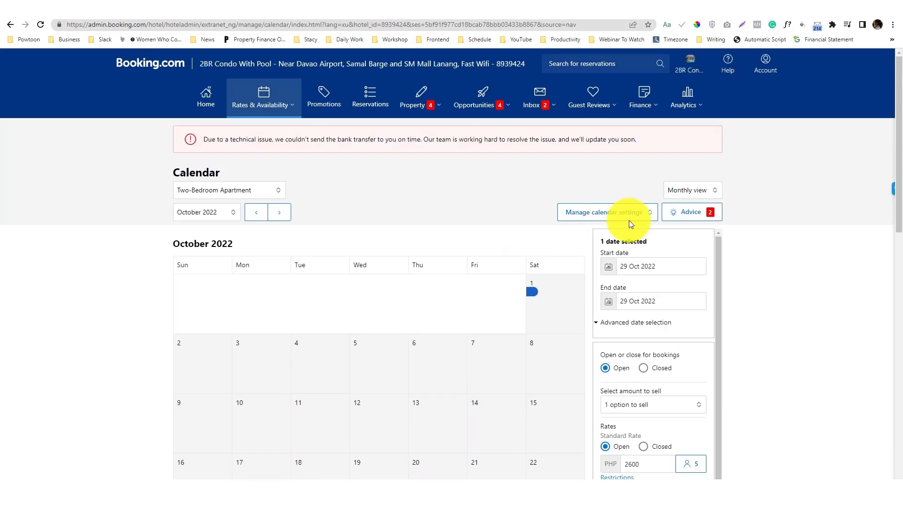
pyautogui.scroll(-4, 492, 211)
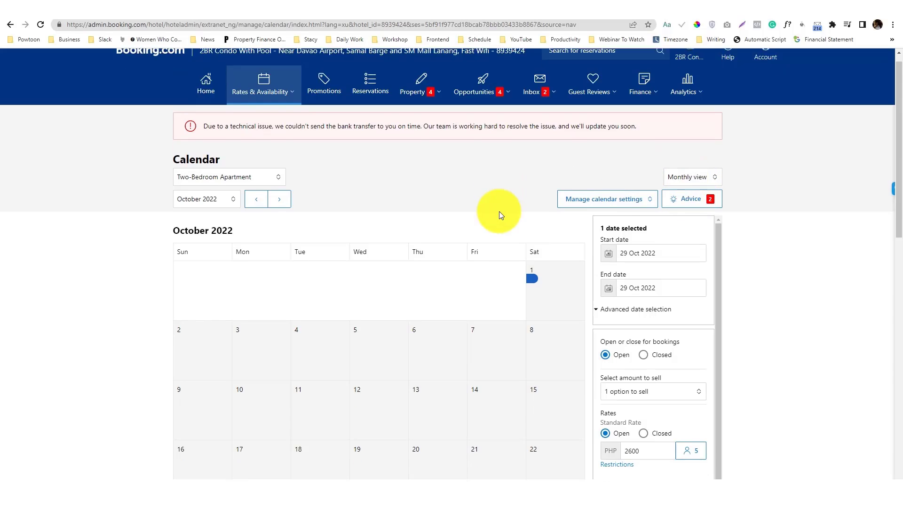
pyautogui.scroll(-10, 499, 214)
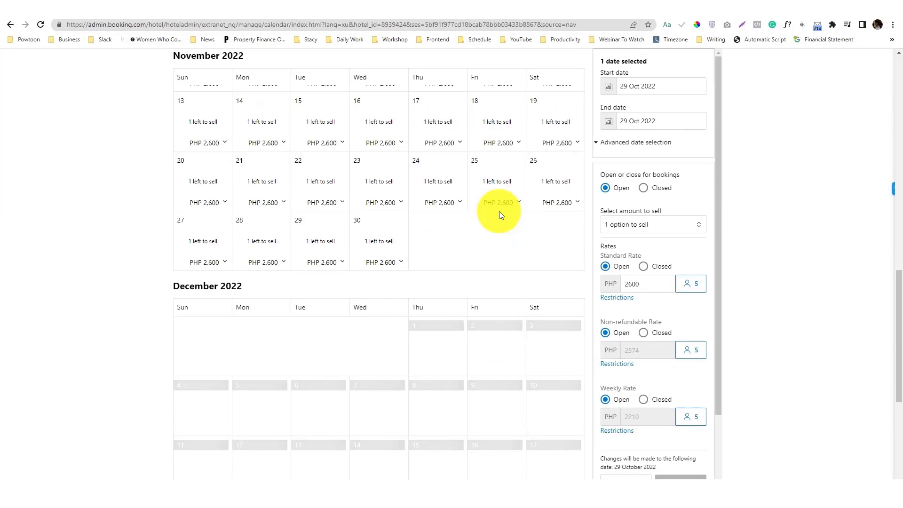
pyautogui.scroll(14, 499, 211)
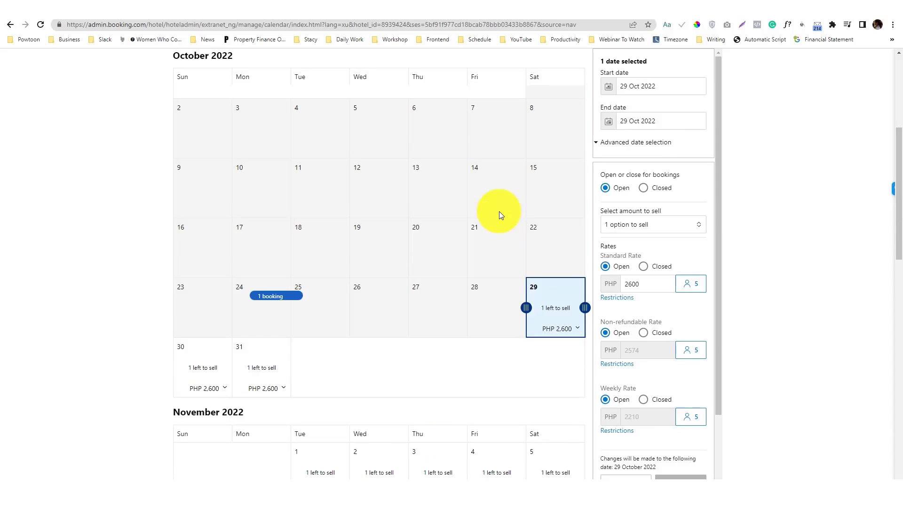
pyautogui.scroll(-10, 498, 211)
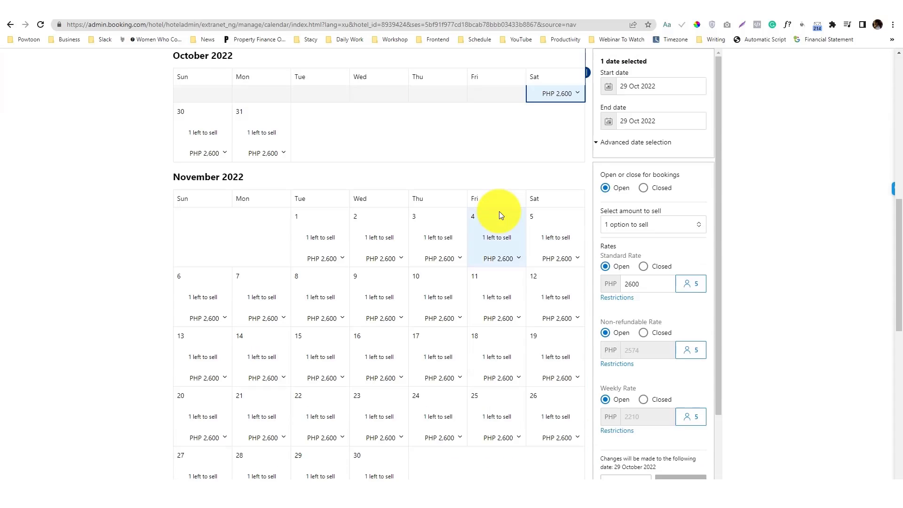
pyautogui.scroll(10, 499, 211)
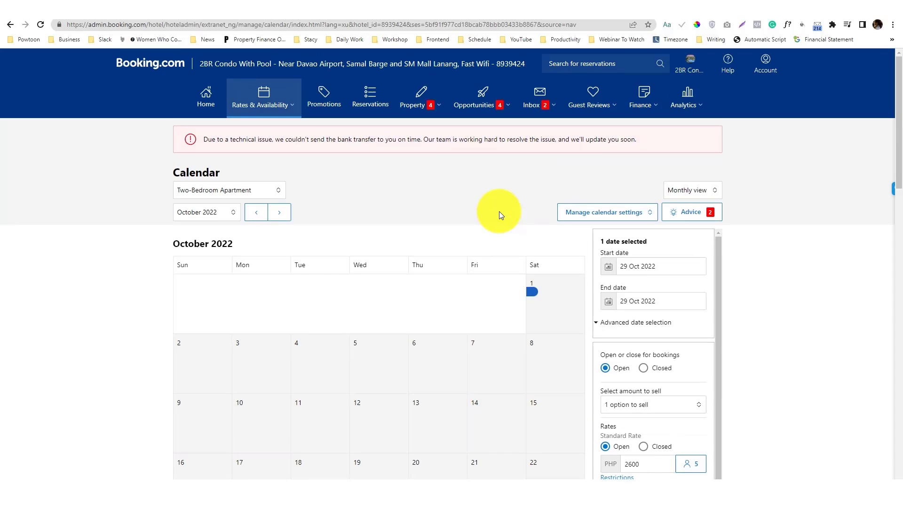
pyautogui.scroll(-4, 498, 211)
pyautogui.scroll(4, 679, 226)
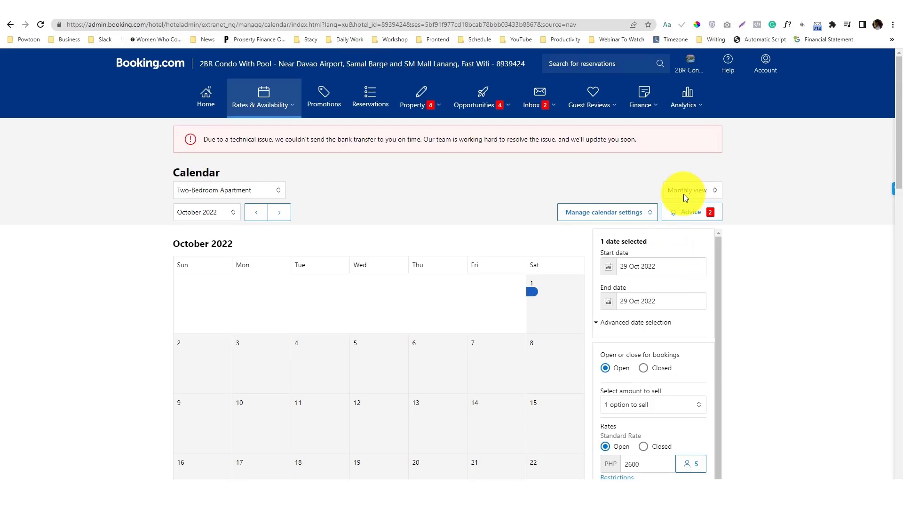
# Switch the calendar to List view to show the rate plans of both two-bedroom apartments
pyautogui.click(685, 194)
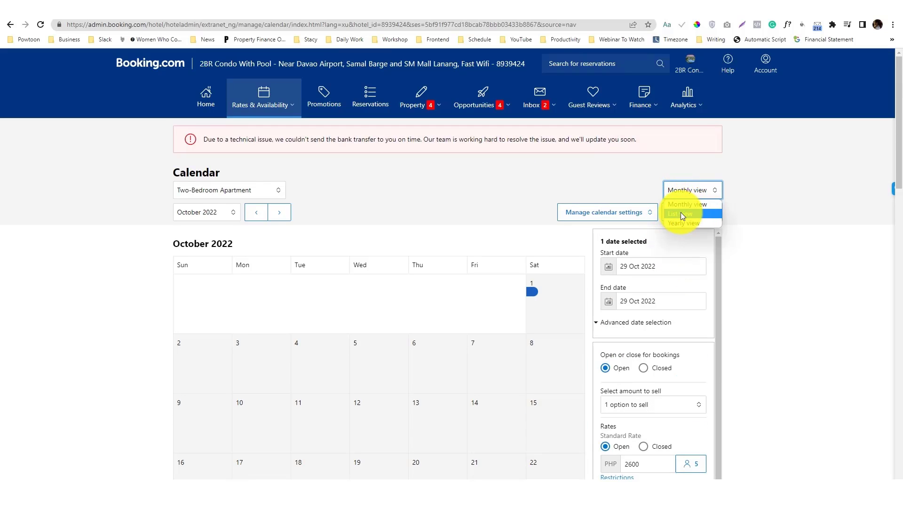
pyautogui.click(681, 215)
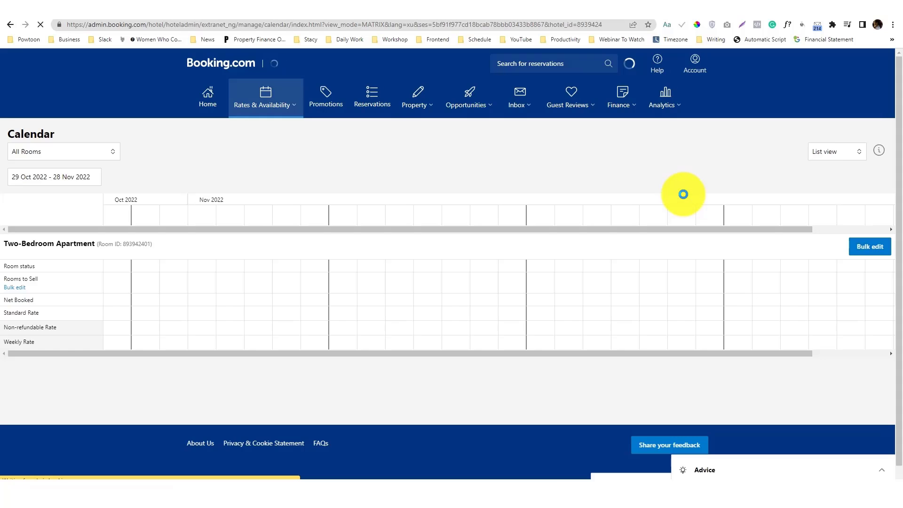
pyautogui.scroll(-3, 144, 269)
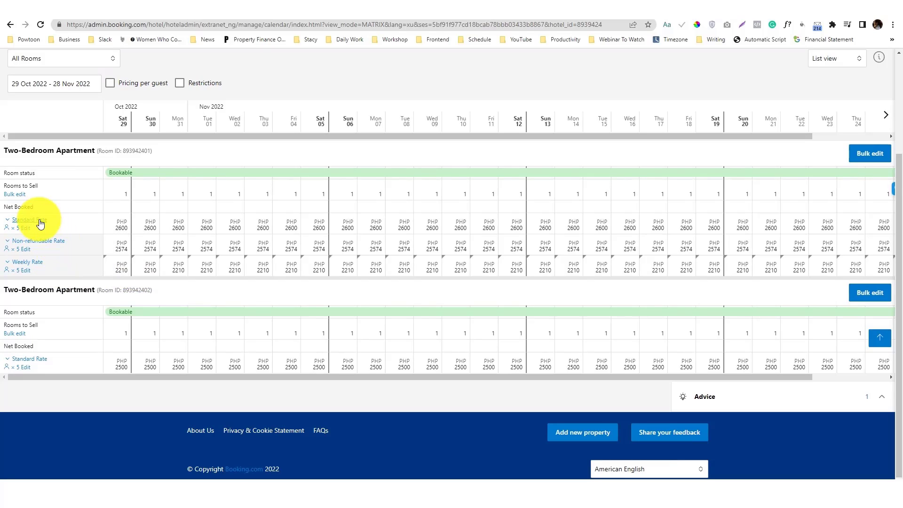
# Examine the base occupancy of the first apartment's Standard Rate per-guest pricing and the guest-count prices on the public listing
pyautogui.moveTo(49, 245)
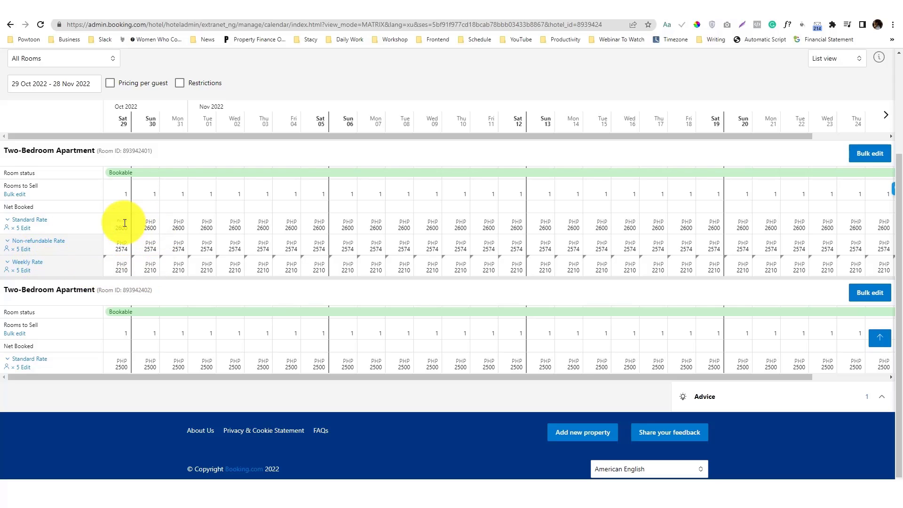
pyautogui.click(25, 229)
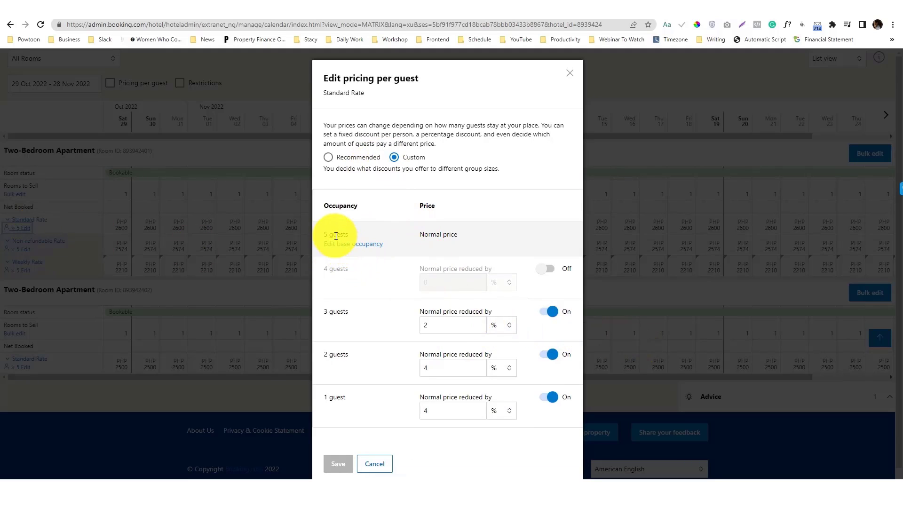
pyautogui.click(348, 244)
pyautogui.click(376, 298)
pyautogui.click(376, 298)
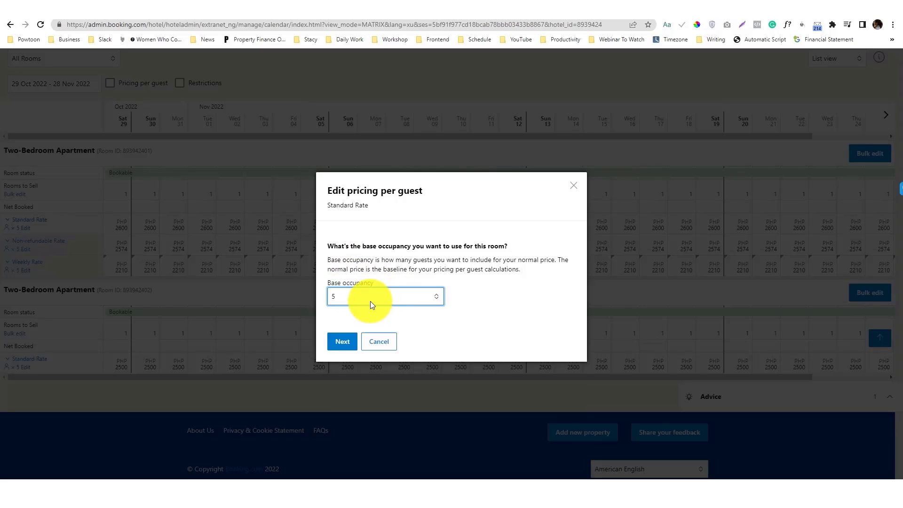
pyautogui.click(351, 342)
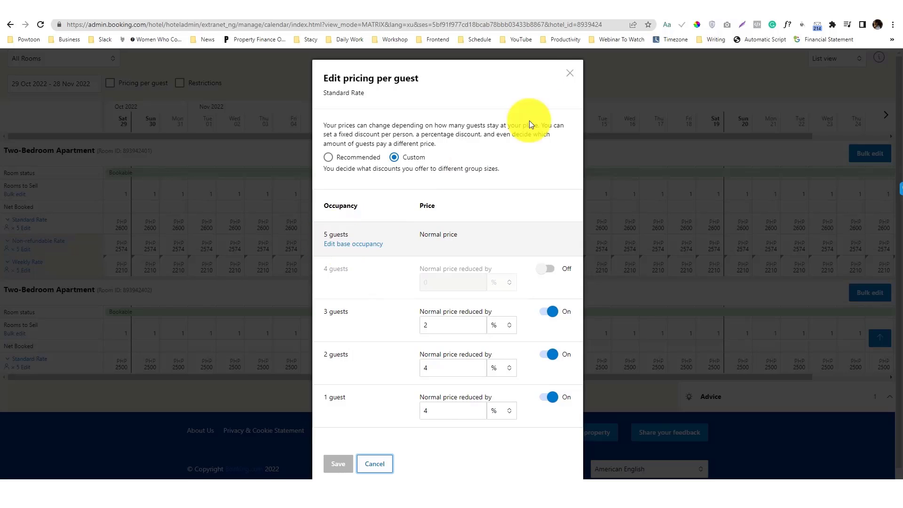
pyautogui.click(484, 5)
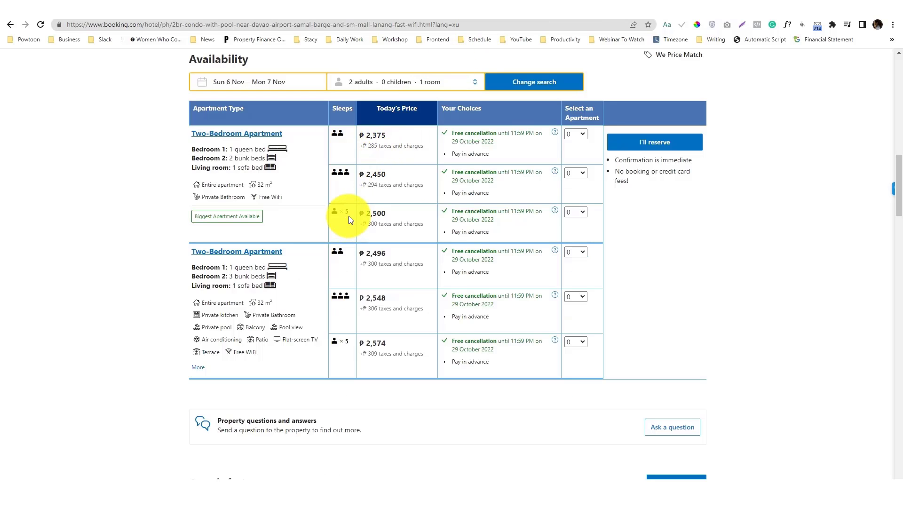
pyautogui.scroll(10, 457, 238)
pyautogui.scroll(-10, 459, 238)
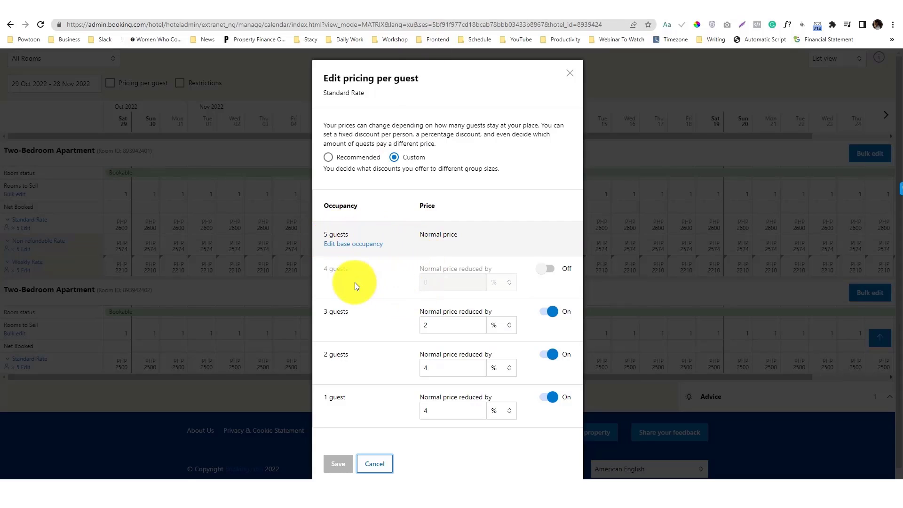
# Switch the Standard Rate price reductions for 3 guests, 2 guests and 1 guest from percentages to PHP amounts
pyautogui.doubleClick(338, 312)
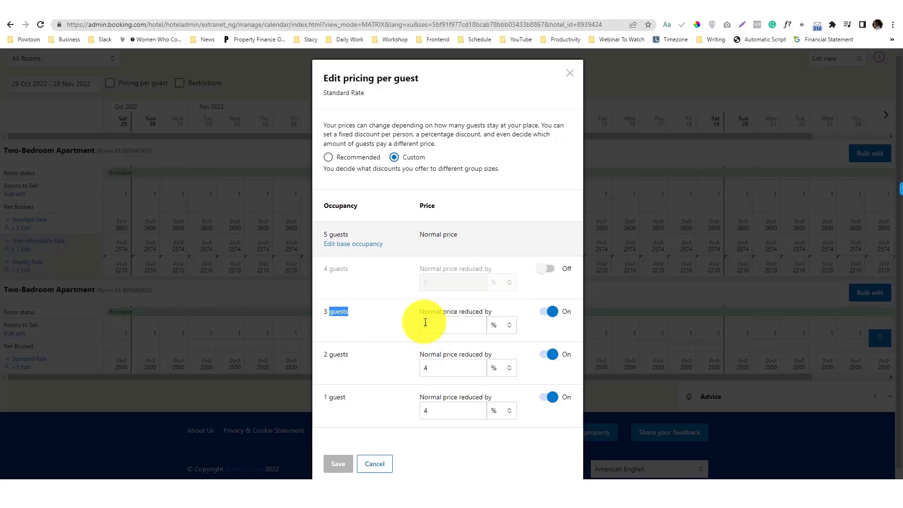
pyautogui.click(425, 324)
pyautogui.write('2')
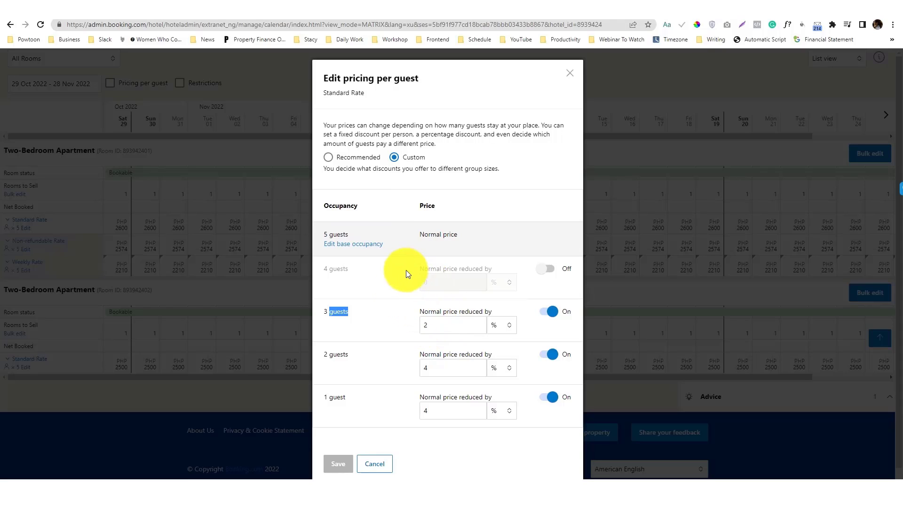
pyautogui.click(501, 325)
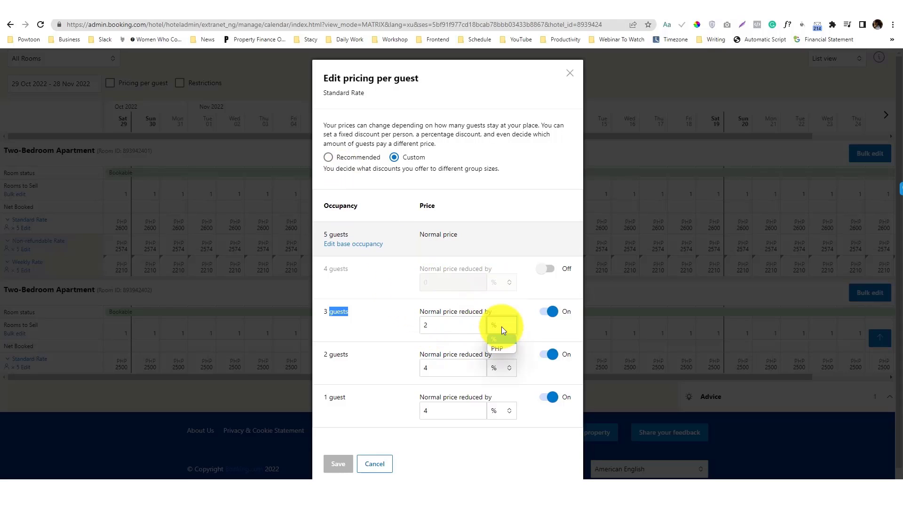
pyautogui.click(498, 348)
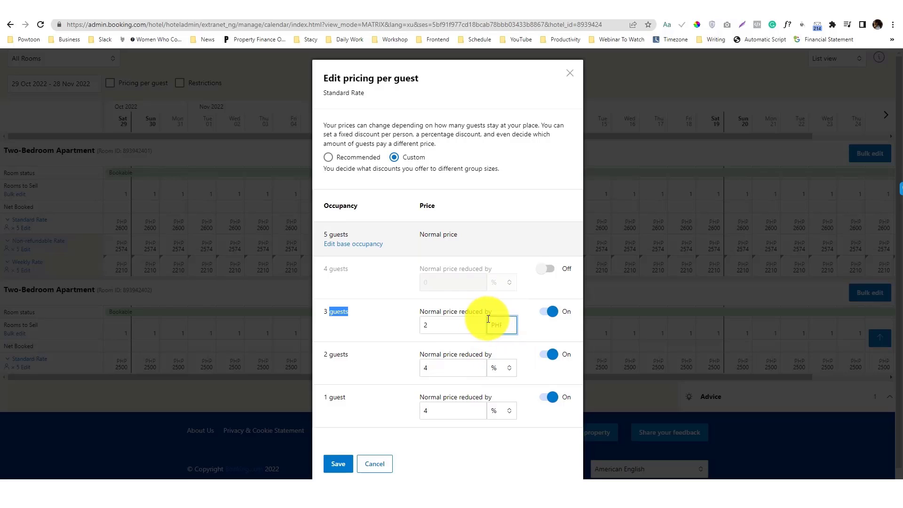
pyautogui.click(498, 367)
pyautogui.click(508, 394)
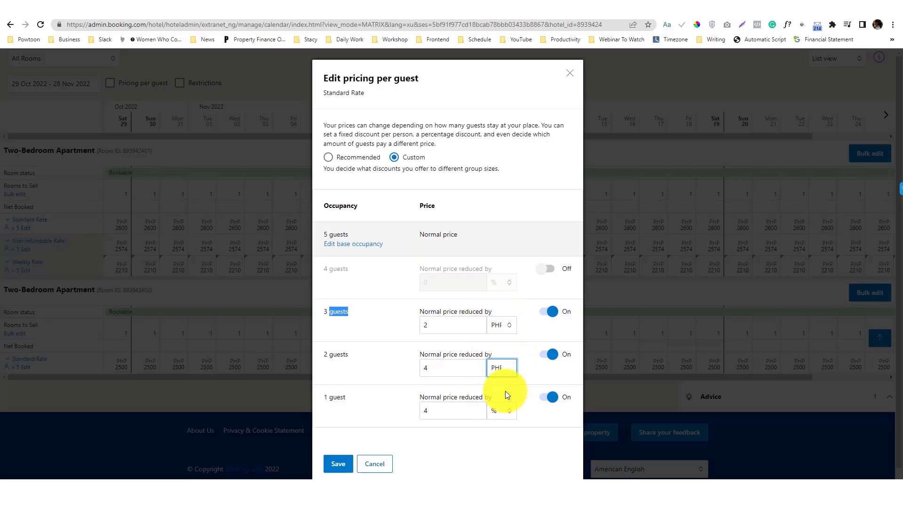
pyautogui.click(502, 411)
pyautogui.click(500, 436)
# Set the Standard Rate reductions to 1900 PHP for 1 guest, 2000 PHP for 2 guests and 2200 PHP for 3 guests, and save
pyautogui.moveTo(442, 411); pyautogui.dragTo(396, 408)
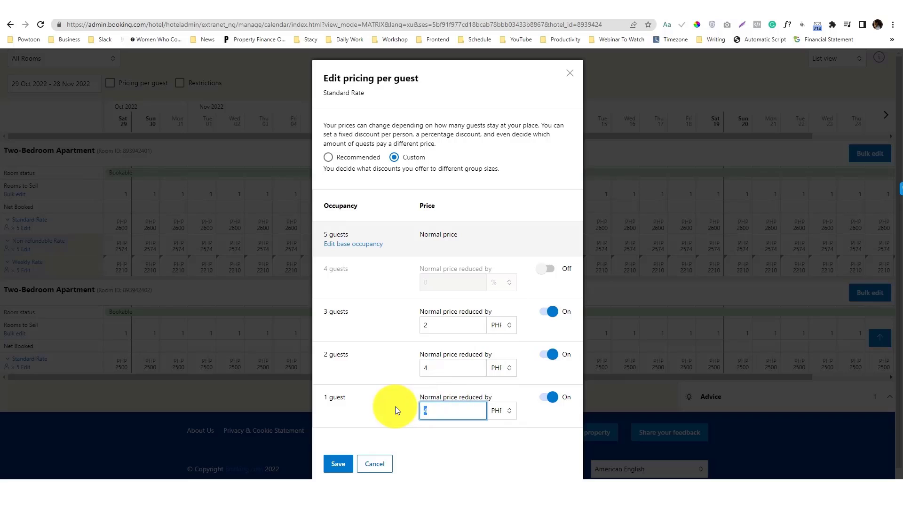
pyautogui.write('1900')
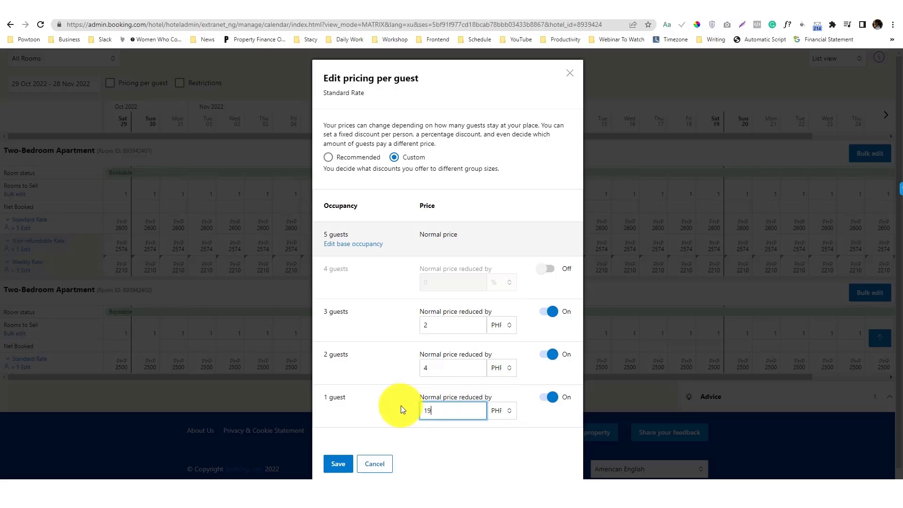
pyautogui.hotkey('ctrl', 'a')
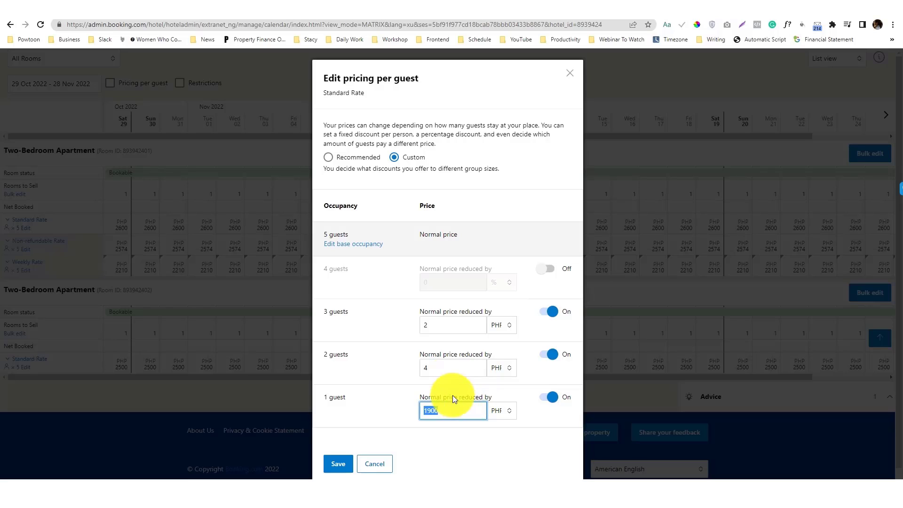
pyautogui.moveTo(439, 368); pyautogui.dragTo(410, 368)
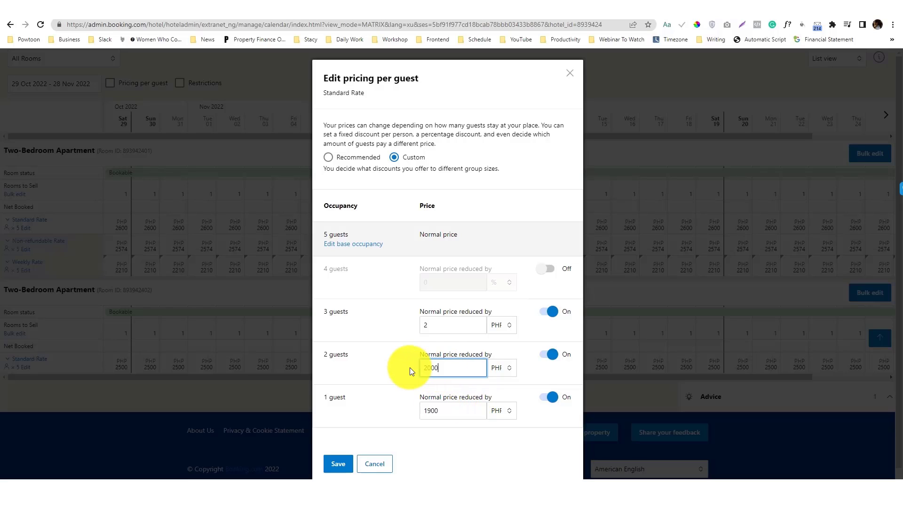
pyautogui.moveTo(435, 320); pyautogui.dragTo(416, 320)
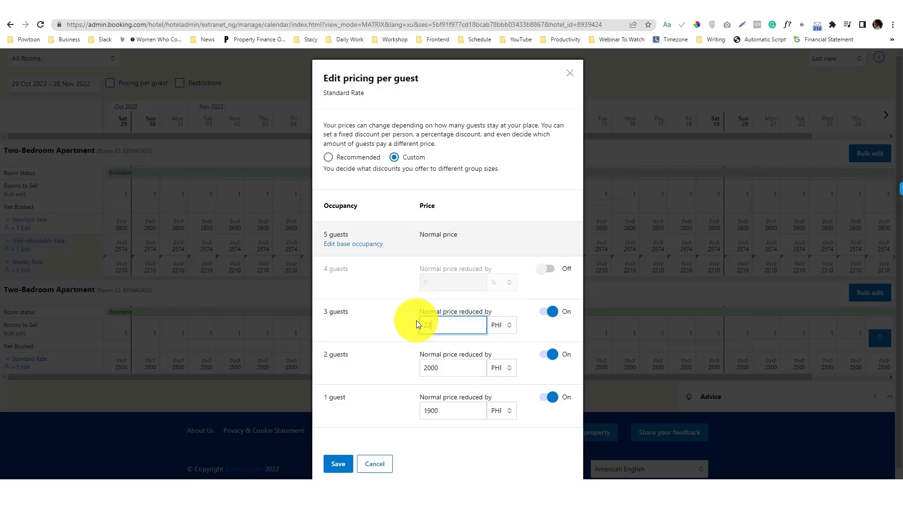
pyautogui.write('2200')
pyautogui.click(338, 464)
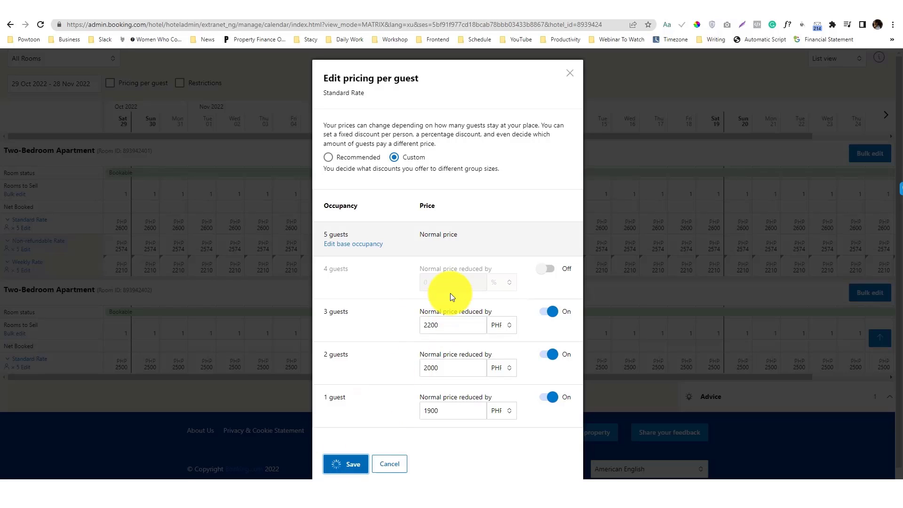
# Reload the public listing and check the two-bedroom apartments' prices per guest count in the availability table
pyautogui.hotkey('ctrl', 'Tab')
pyautogui.click(466, 24)
pyautogui.press('Return')
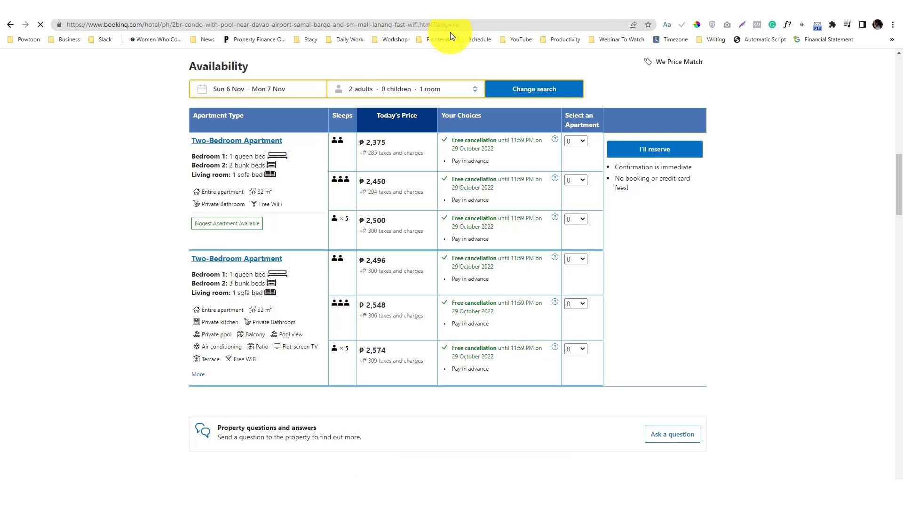
pyautogui.click(458, 22)
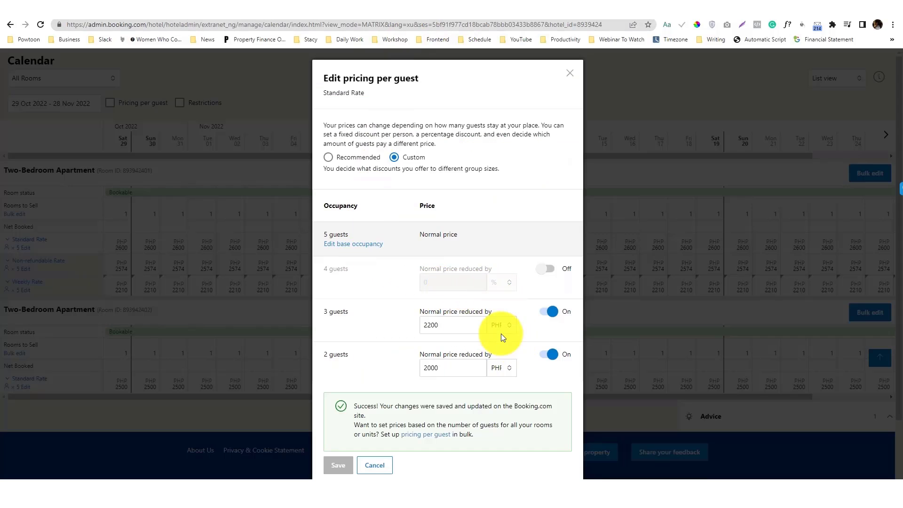
pyautogui.click(499, 326)
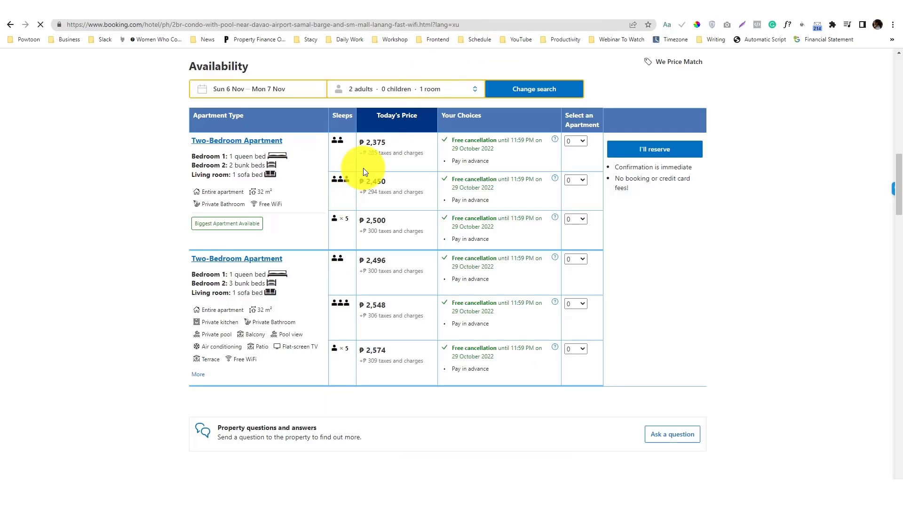
pyautogui.click(390, 26)
pyautogui.press('Return')
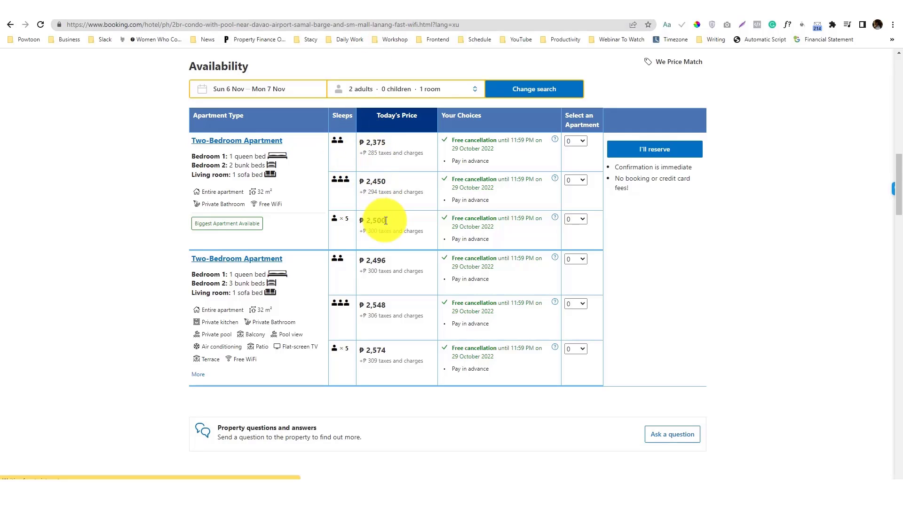
pyautogui.click(416, 3)
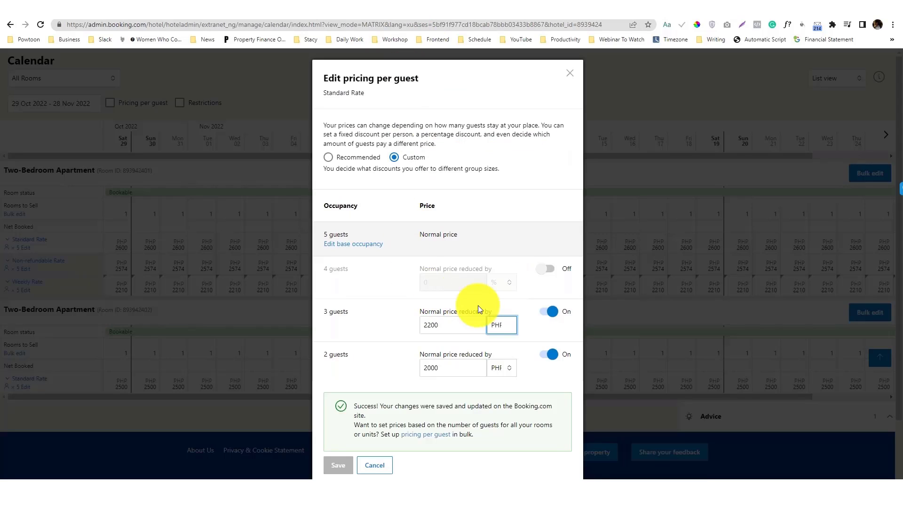
# Change the unit of the Standard Rate price reductions for 3 guests, 2 guests and 1 guest to percent
pyautogui.click(496, 323)
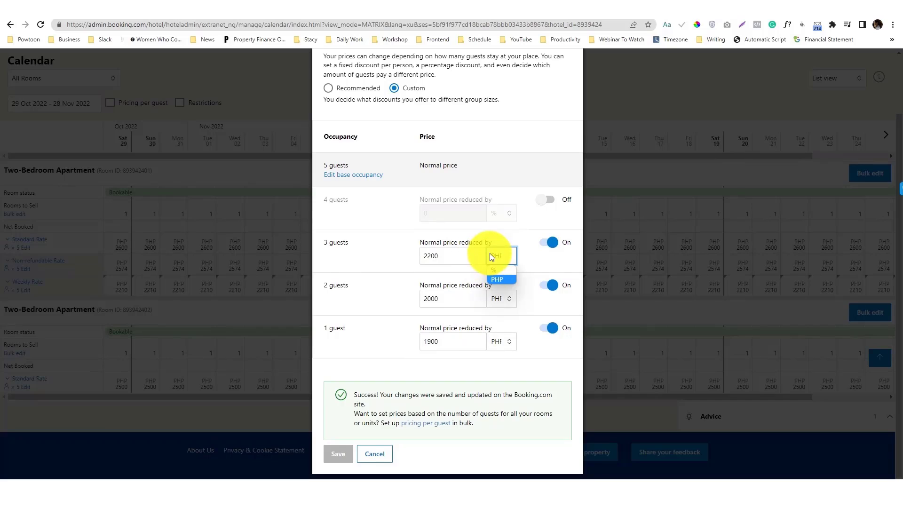
pyautogui.click(494, 270)
pyautogui.click(494, 298)
pyautogui.click(495, 313)
pyautogui.click(493, 341)
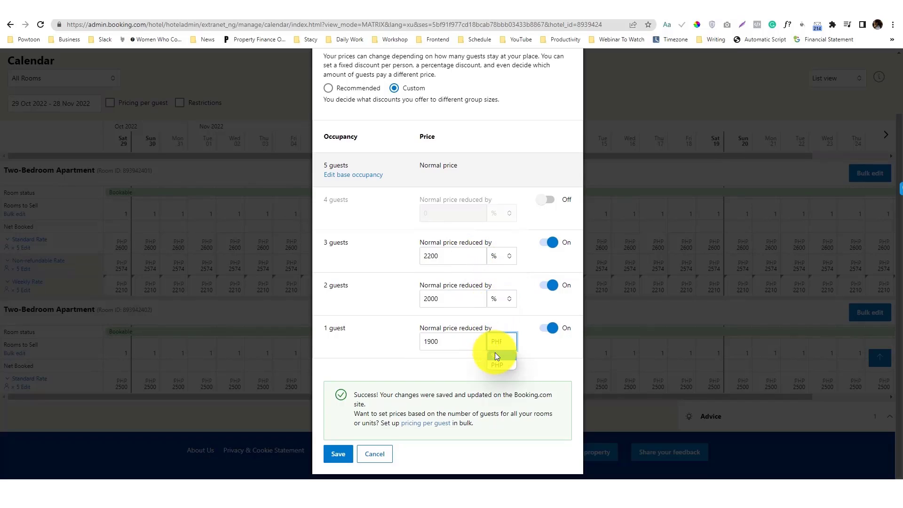
pyautogui.click(496, 357)
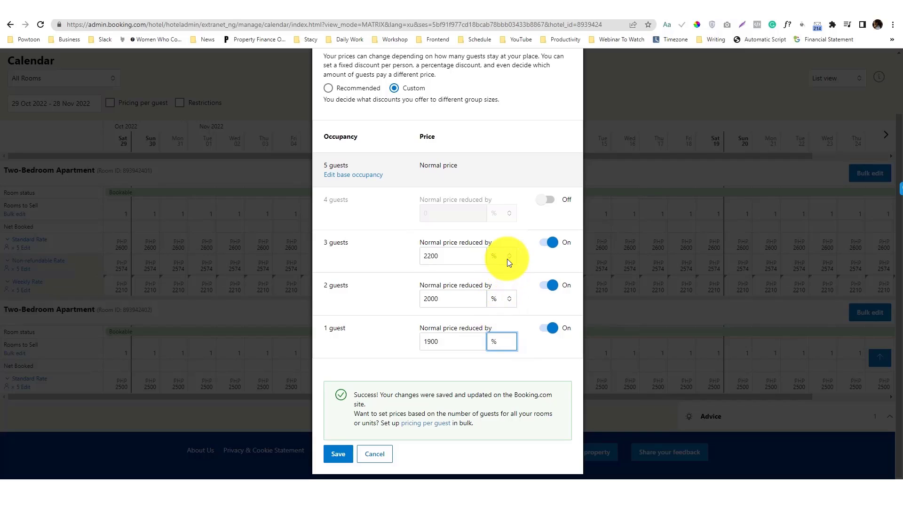
# Set the Standard Rate price reductions to 2% for 3 guests and 5% for both 2 guests and 1 guest, and save
pyautogui.moveTo(466, 256); pyautogui.dragTo(403, 247)
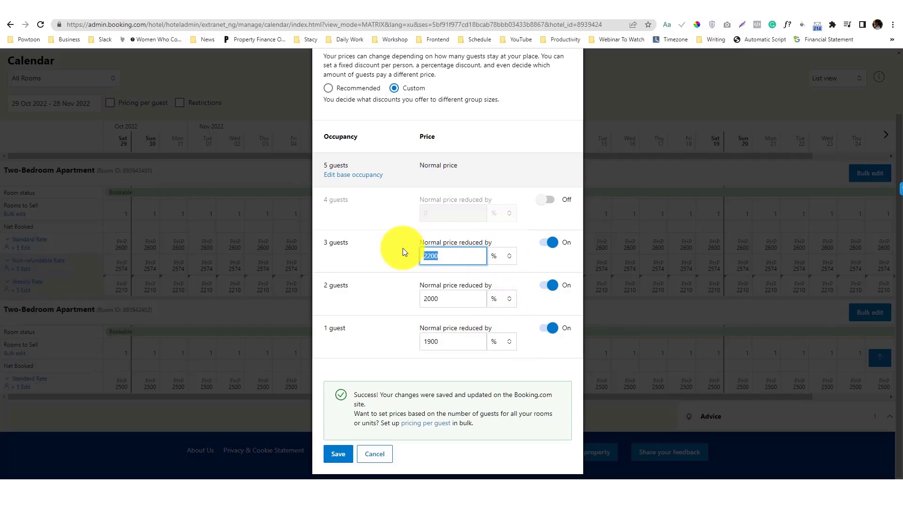
pyautogui.write('1')
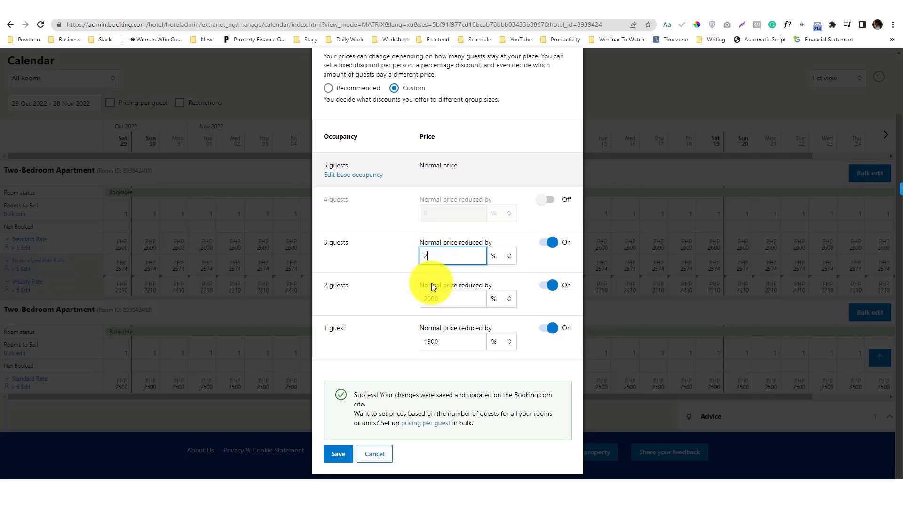
pyautogui.moveTo(444, 299); pyautogui.dragTo(413, 296)
pyautogui.write('5')
pyautogui.doubleClick(433, 341)
pyautogui.write('5')
pyautogui.click(339, 452)
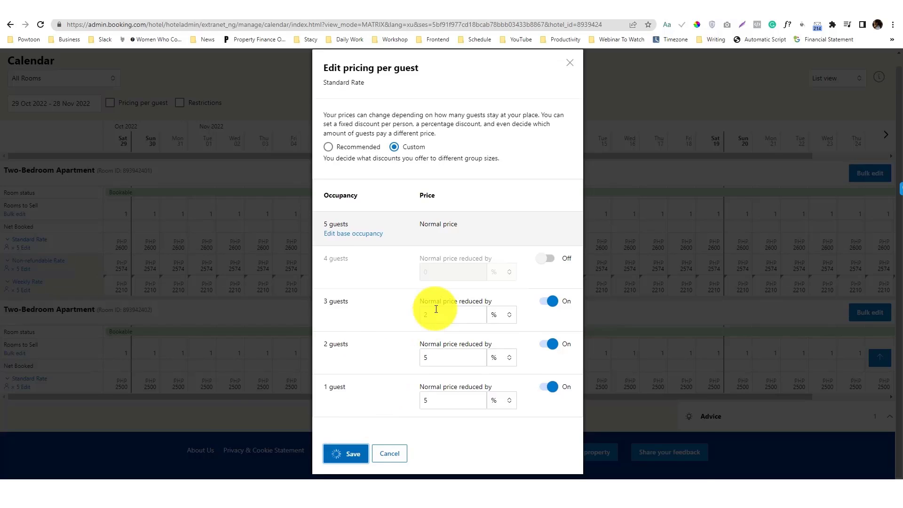
# Set the Standard Rate price reductions for 2 guests and 1 guest to 4% each, save, and close the per-guest pricing
pyautogui.moveTo(443, 299); pyautogui.dragTo(414, 297)
pyautogui.write('4')
pyautogui.moveTo(439, 339); pyautogui.dragTo(409, 347)
pyautogui.write('4')
pyautogui.click(343, 454)
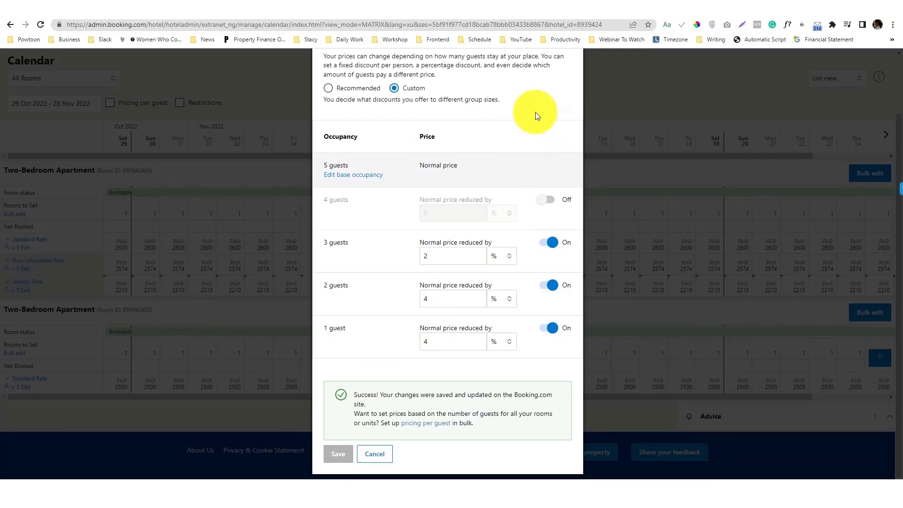
pyautogui.click(639, 101)
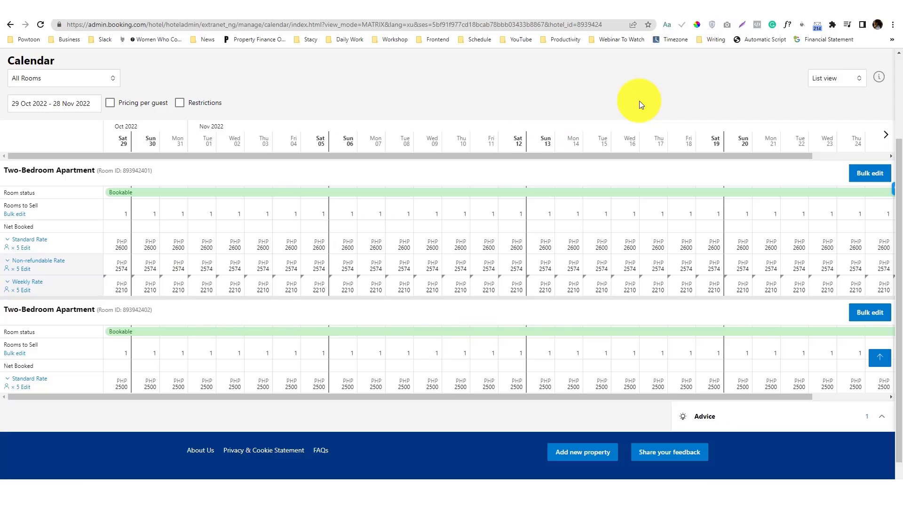
# Open the Non-refundable Rate's per-guest pricing to check its reductions, and close it
pyautogui.click(22, 271)
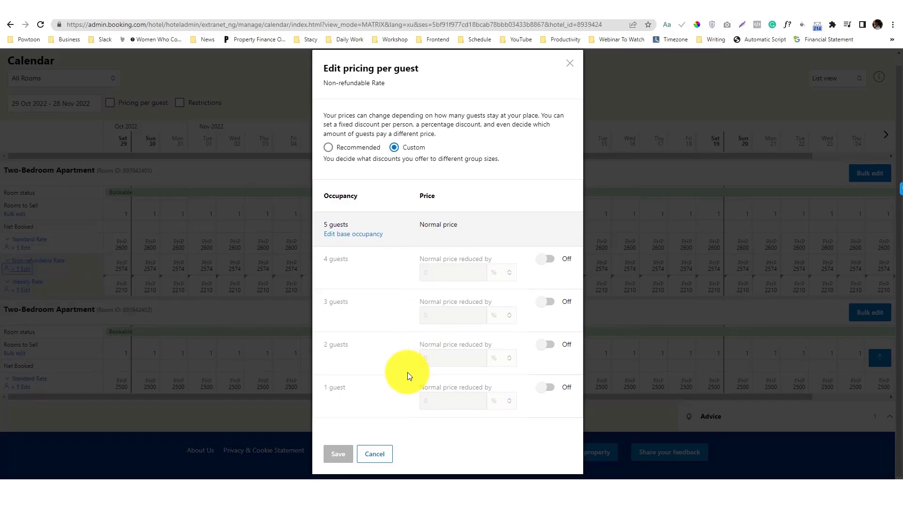
pyautogui.click(382, 454)
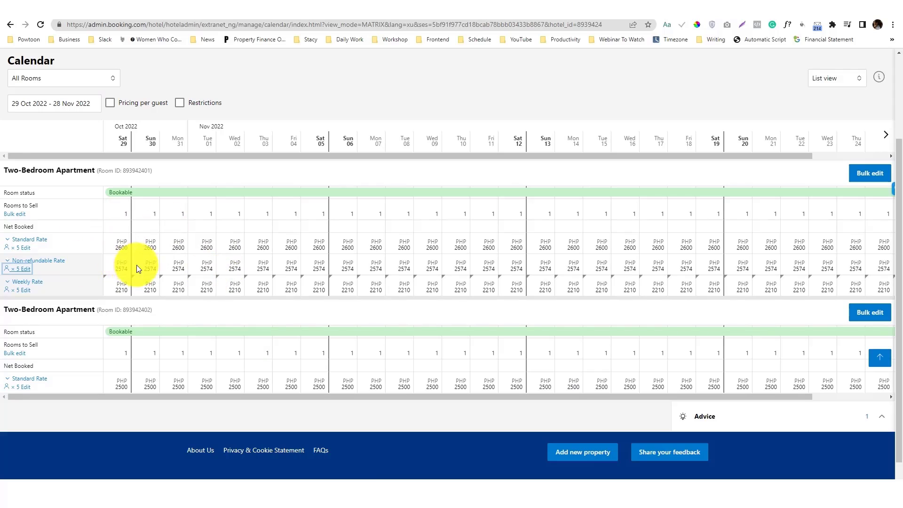
# Change the unit of the Weekly Rate price reductions for 4, 3, 2 and 1 guests to percent
pyautogui.click(24, 290)
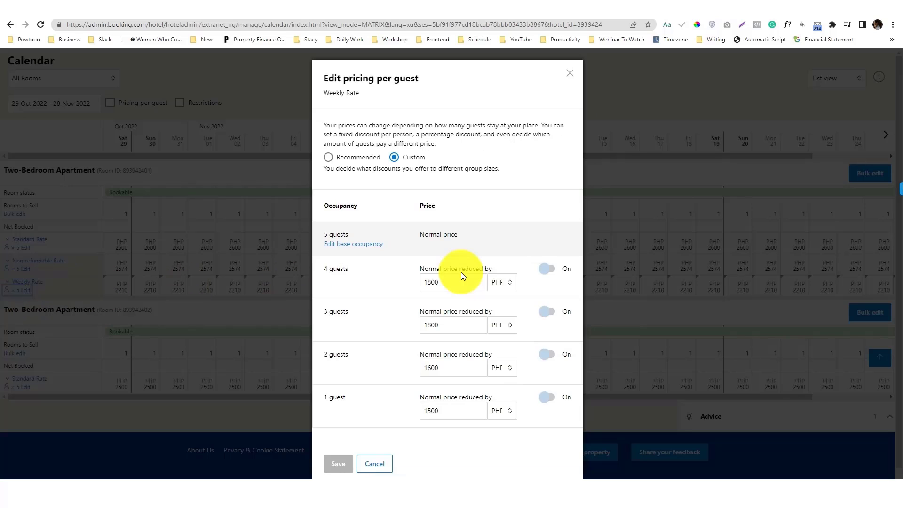
pyautogui.click(506, 282)
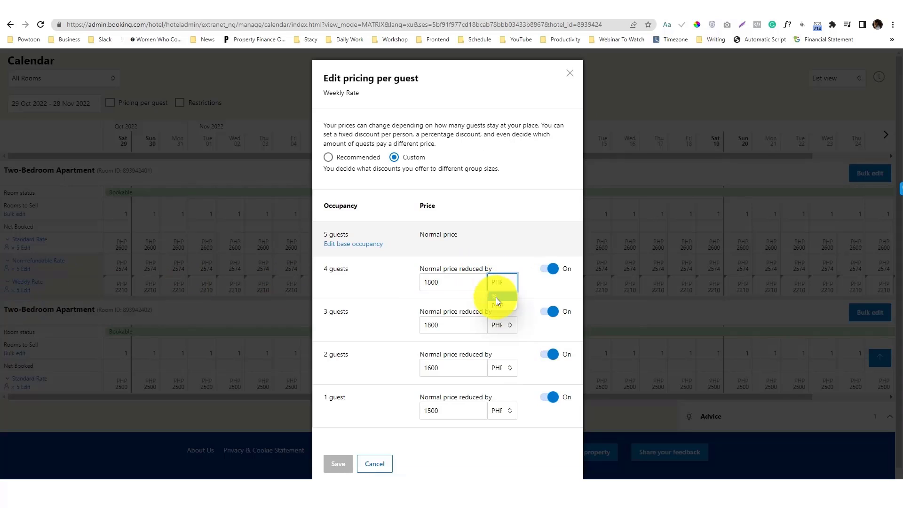
pyautogui.click(496, 298)
pyautogui.click(496, 330)
pyautogui.click(497, 365)
pyautogui.click(498, 378)
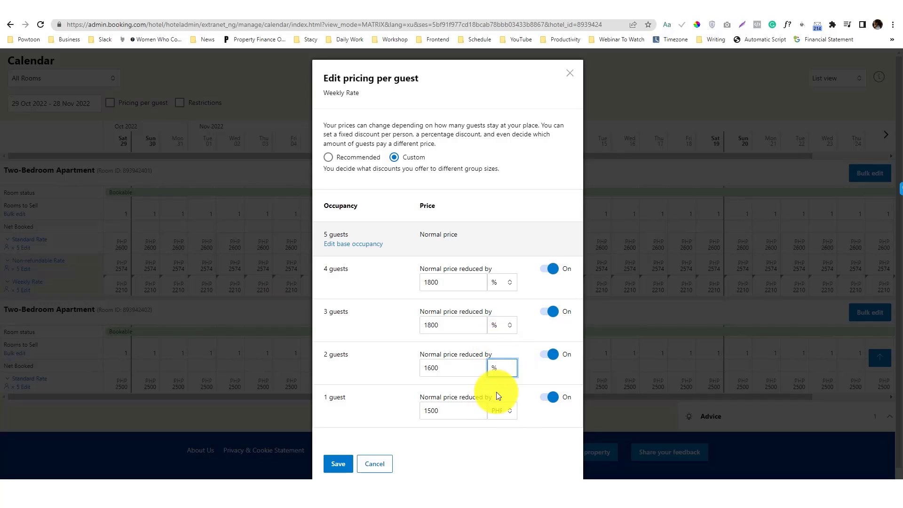
pyautogui.click(496, 411)
pyautogui.click(498, 420)
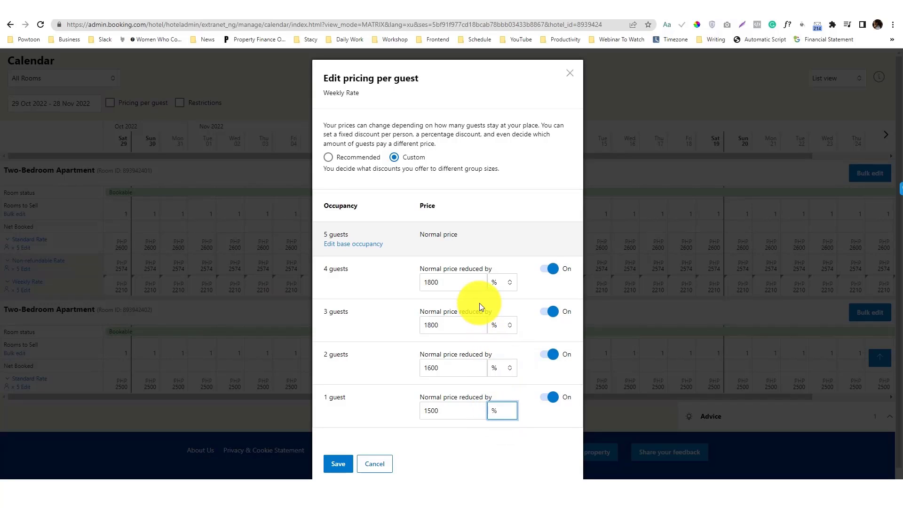
# Set the Weekly Rate price reductions to 4% for 4 and 3 guests and 7% for 2 guests and 1 guest, and save
pyautogui.doubleClick(431, 283)
pyautogui.press('BackSpace')
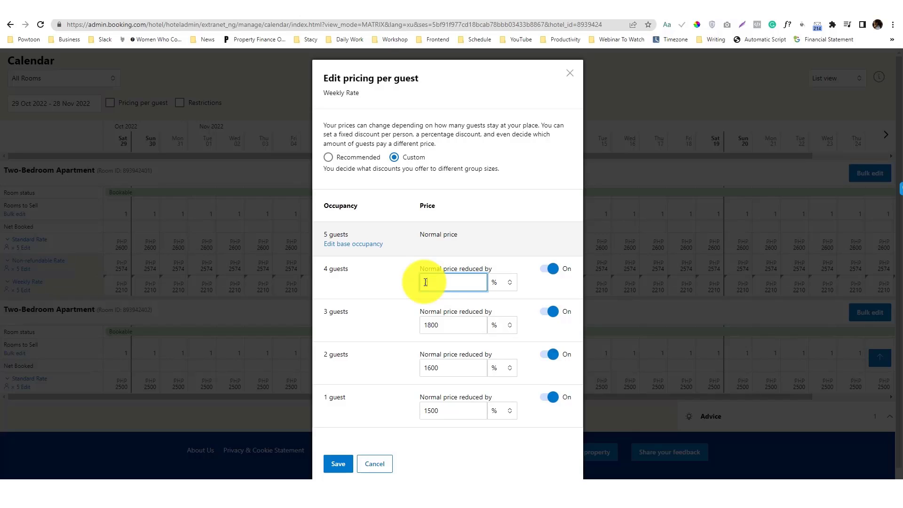
pyautogui.write('2')
pyautogui.write('5')
pyautogui.write('4')
pyautogui.doubleClick(420, 324)
pyautogui.write('4')
pyautogui.doubleClick(422, 368)
pyautogui.press('BackSpace')
pyautogui.write('7')
pyautogui.doubleClick(416, 409)
pyautogui.press('BackSpace')
pyautogui.write('7')
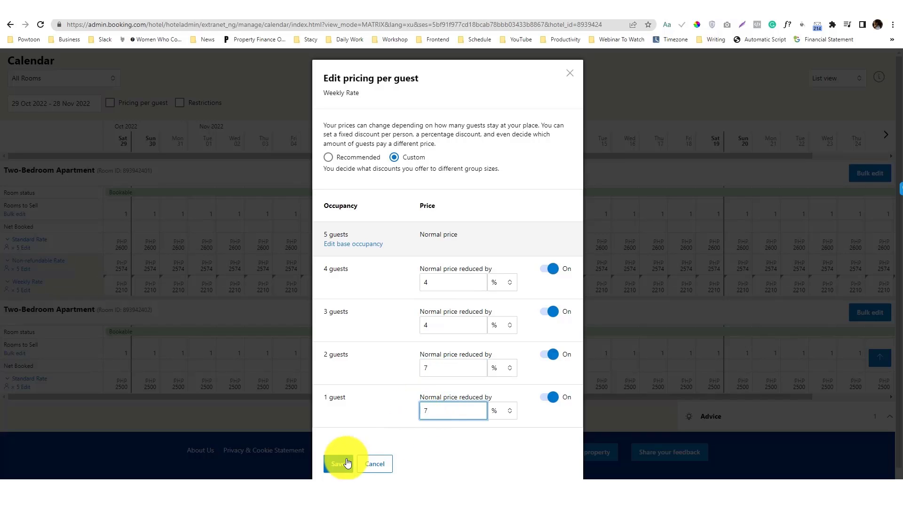
pyautogui.click(347, 464)
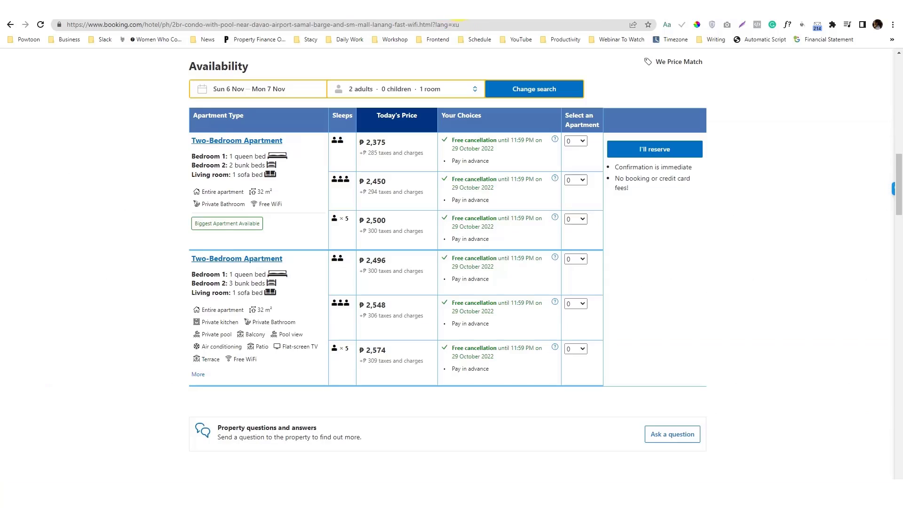
# Reload the public listing to check its prices, and review the Standard Rate's per-guest price reductions in the calendar
pyautogui.click(455, 21)
pyautogui.press('Return')
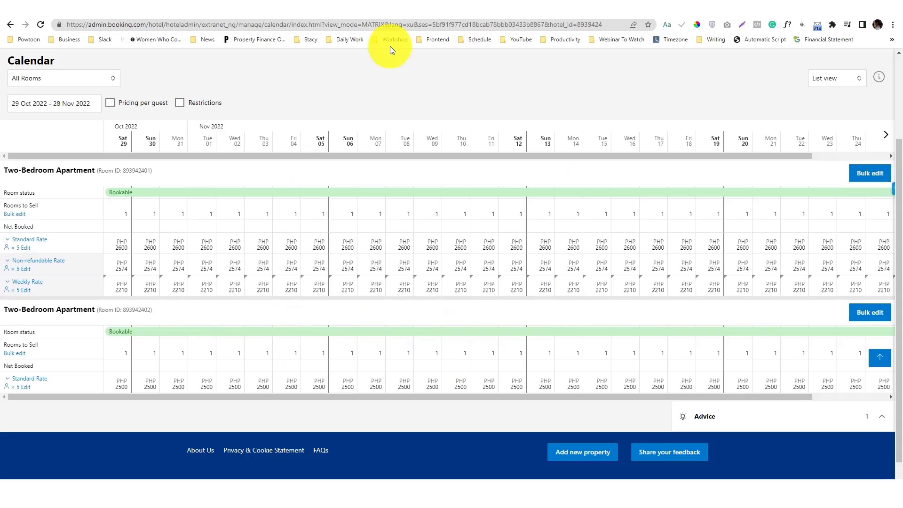
pyautogui.click(24, 248)
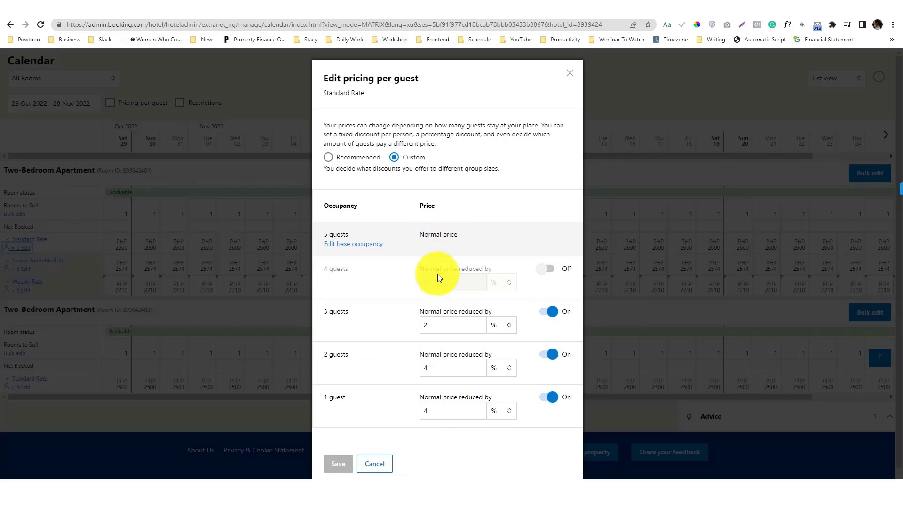
pyautogui.click(499, 328)
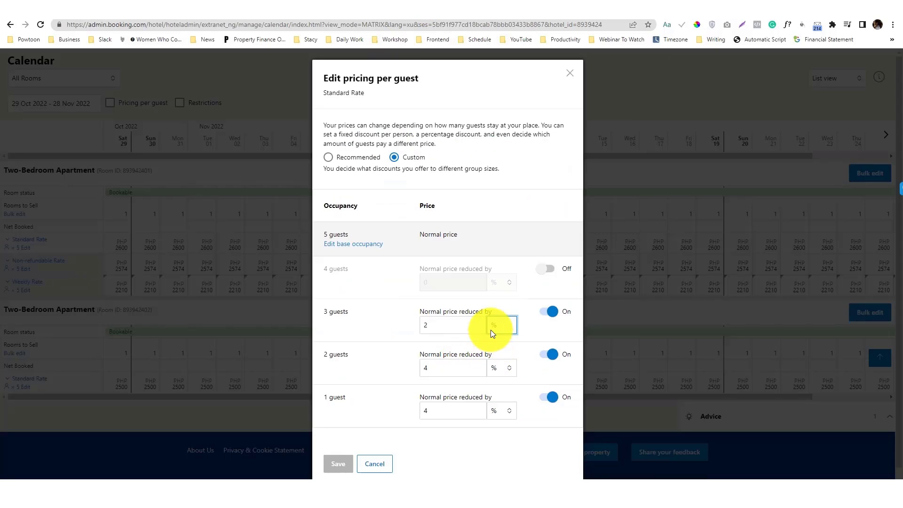
pyautogui.scroll(-1, 384, 380)
pyautogui.click(372, 459)
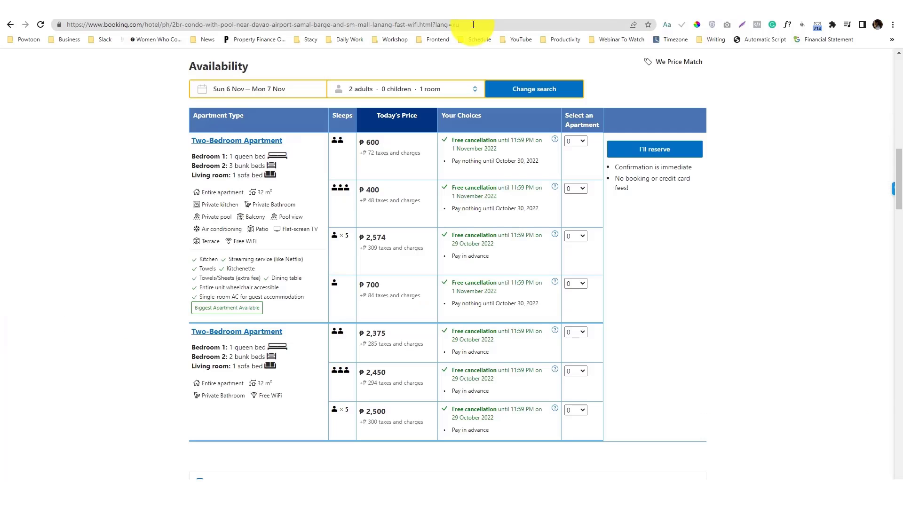
# Reload the public listing again and examine the rate plan rows of the two-bedroom apartments in the calendar
pyautogui.click(473, 25)
pyautogui.press('Return')
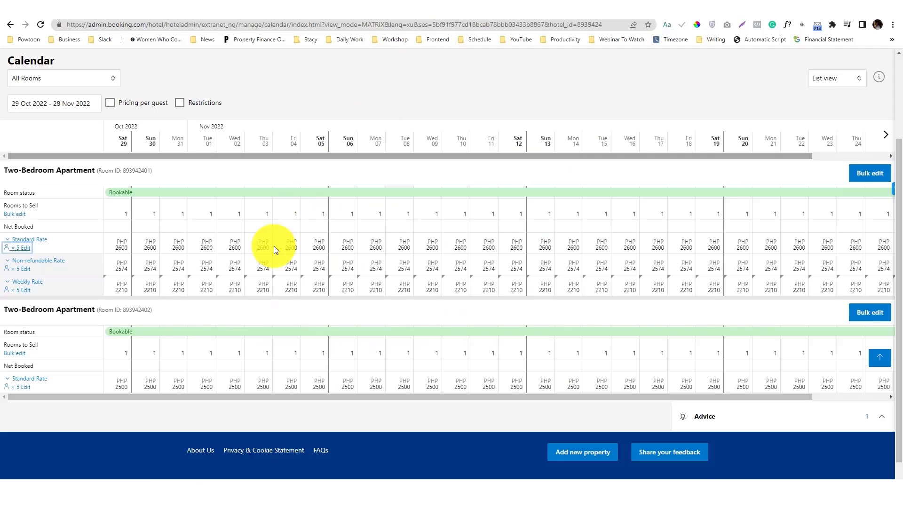
pyautogui.scroll(-1, 272, 249)
pyautogui.scroll(3, 202, 268)
pyautogui.scroll(-3, 202, 273)
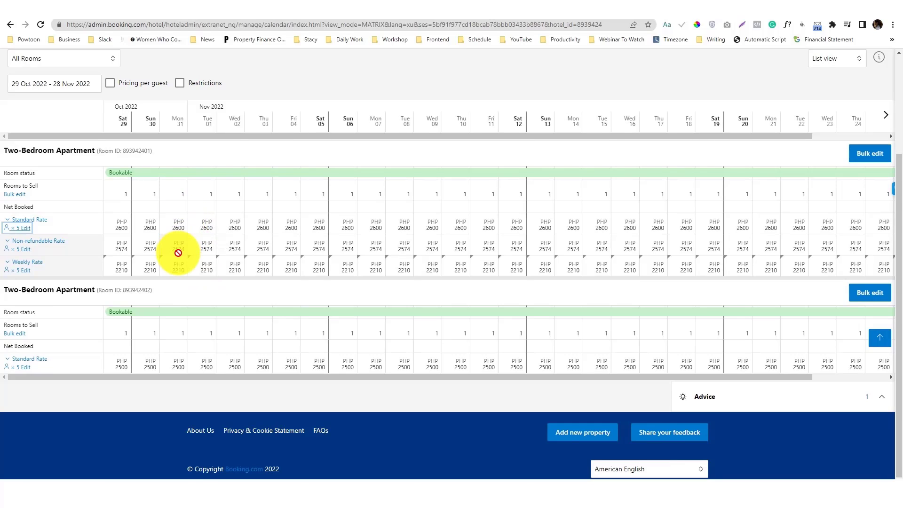
pyautogui.scroll(3, 177, 252)
pyautogui.scroll(-3, 177, 252)
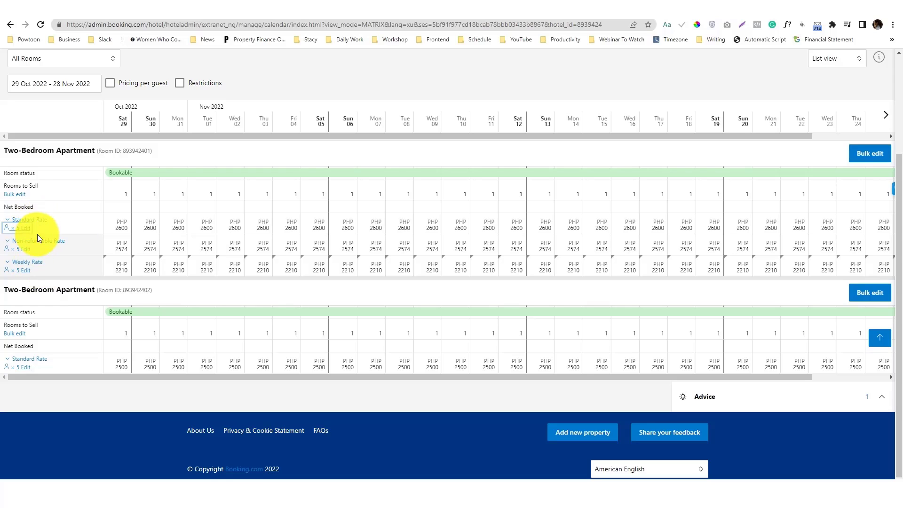
pyautogui.moveTo(29, 267)
pyautogui.moveTo(39, 246)
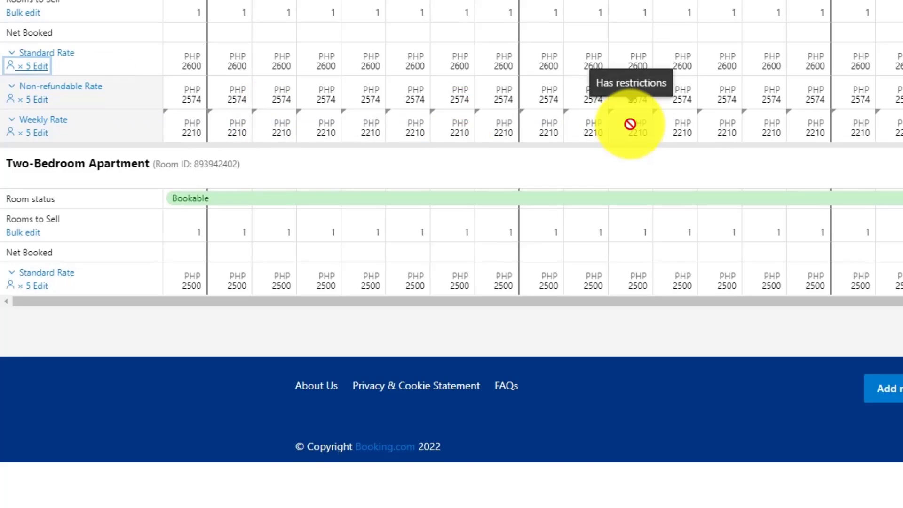
# Delete the Non-refundable Rate from the property's rate plans and confirm the deletion
pyautogui.scroll(5, 626, 126)
pyautogui.click(362, 1)
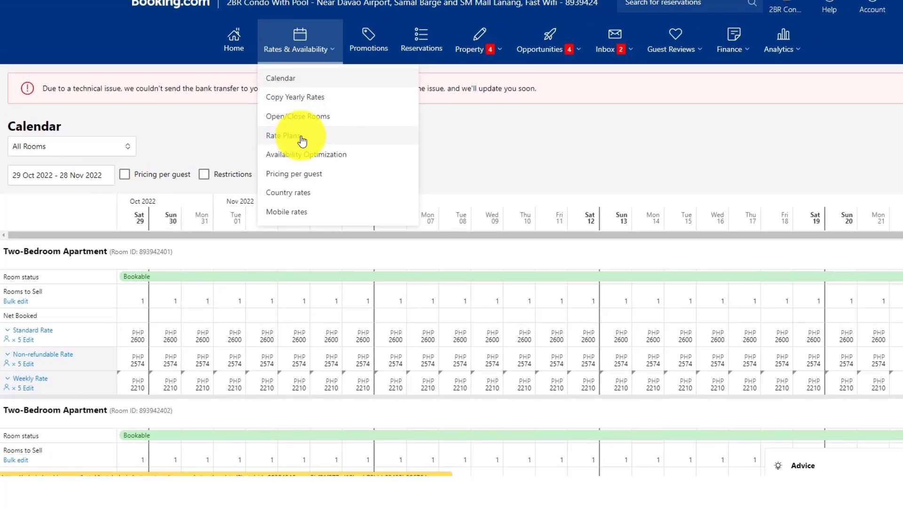
pyautogui.click(302, 137)
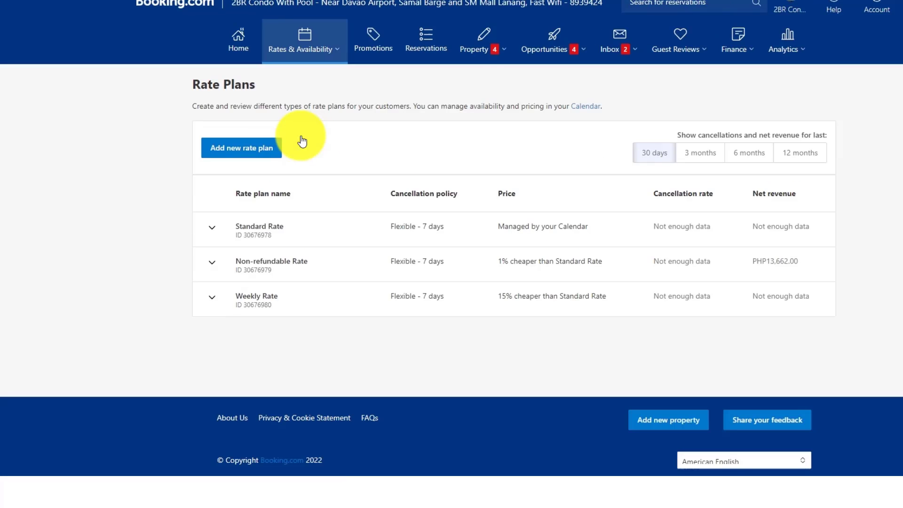
pyautogui.click(335, 275)
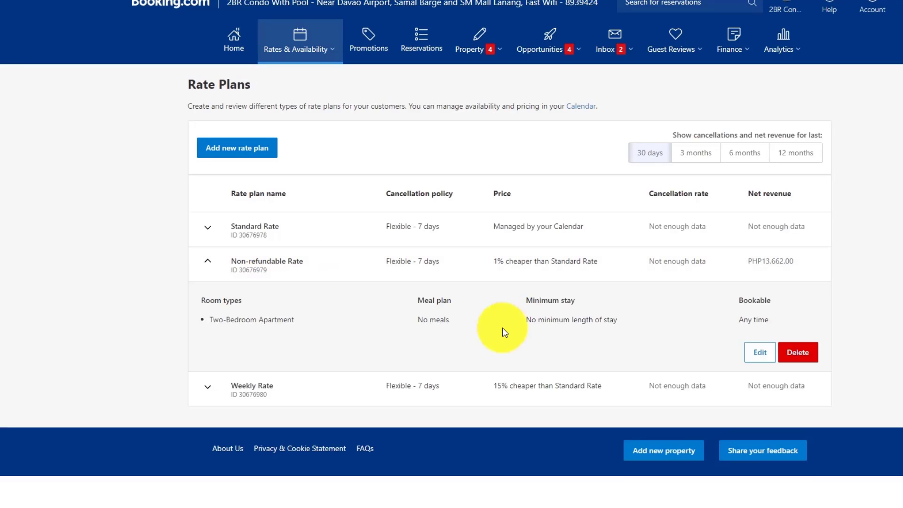
pyautogui.click(798, 353)
pyautogui.click(414, 261)
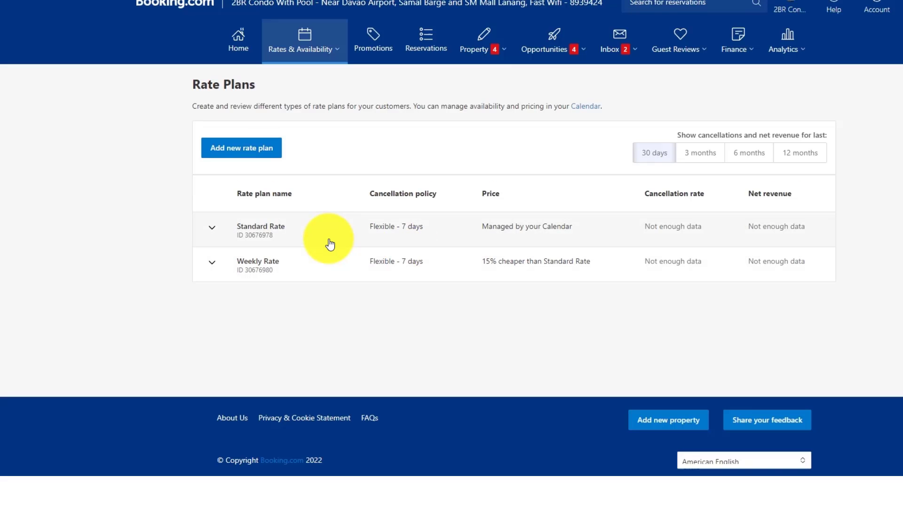
# Expand the Standard Rate and Weekly Rate plans and review their room types, meal plans and minimum stays
pyautogui.click(329, 243)
pyautogui.click(310, 373)
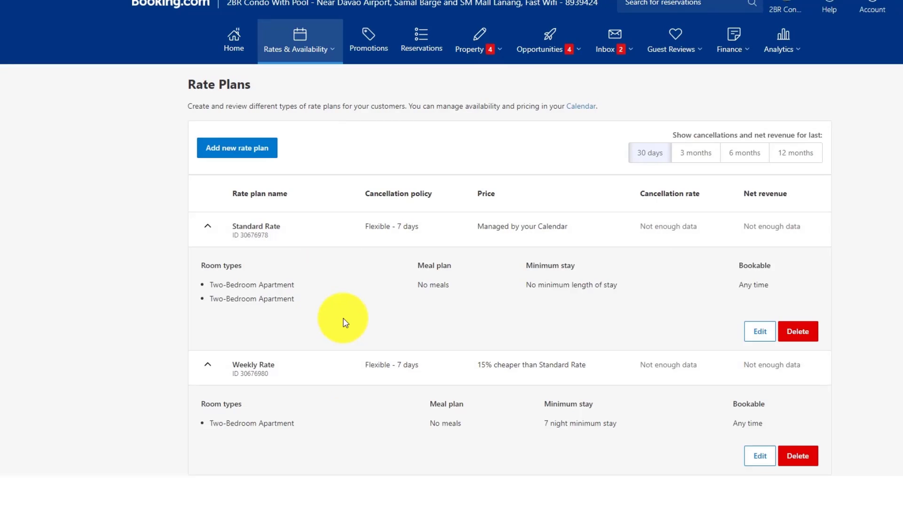
pyautogui.scroll(-2, 351, 313)
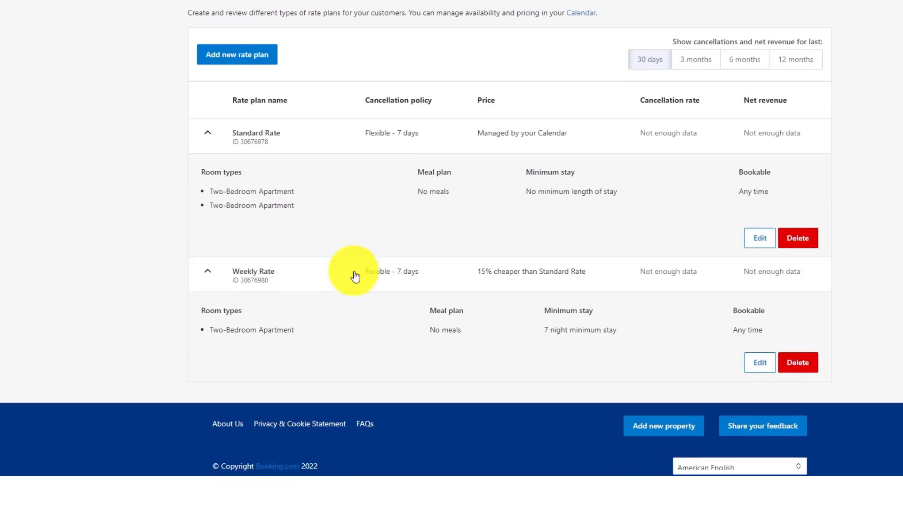
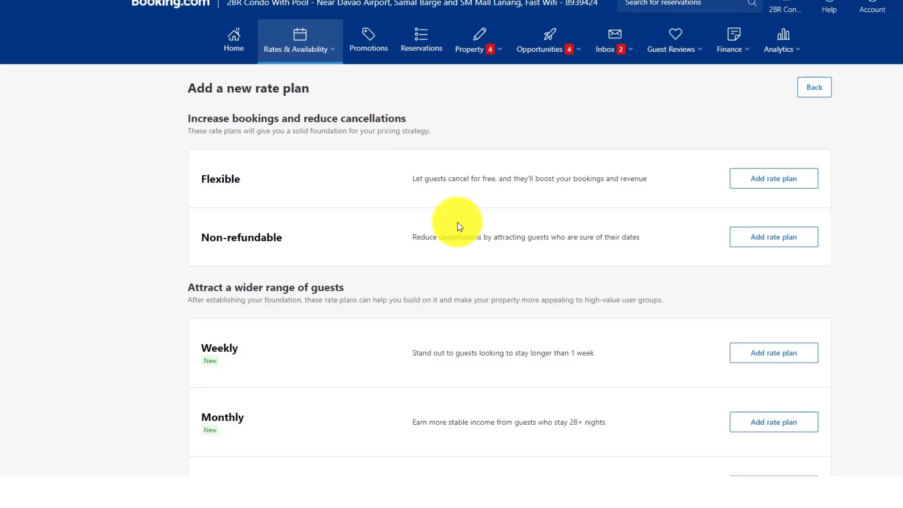
# Examine the rate plan types offered for a new plan, from Flexible and Non-refundable through Weekly, Monthly, Early booker and Custom
pyautogui.scroll(-5, 460, 227)
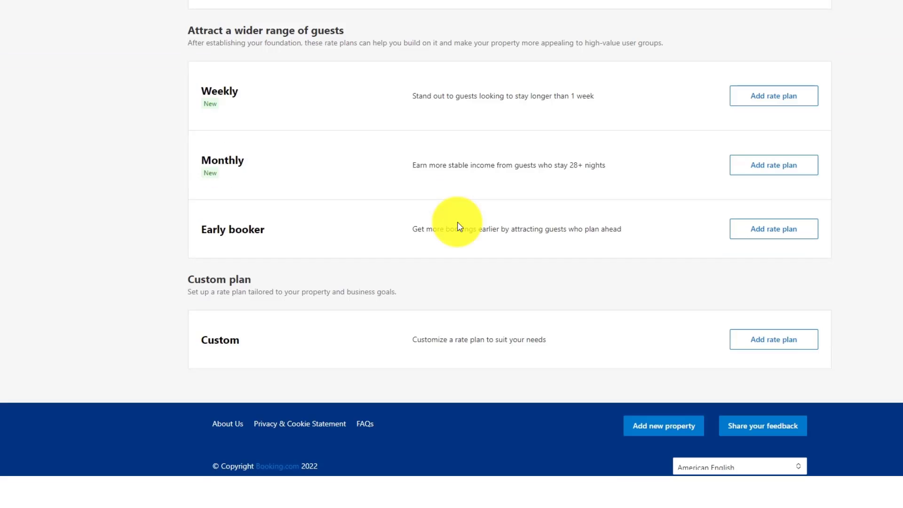
pyautogui.scroll(5, 459, 226)
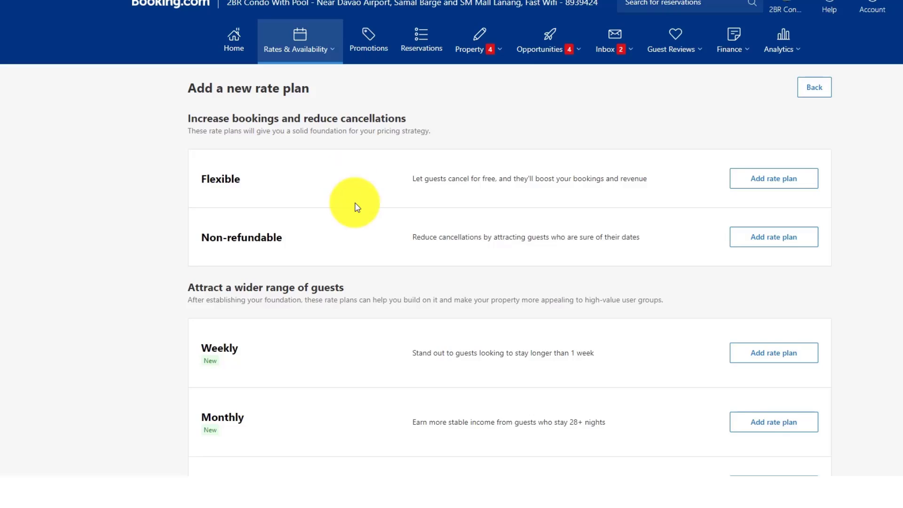
pyautogui.scroll(-5, 354, 222)
pyautogui.scroll(5, 355, 222)
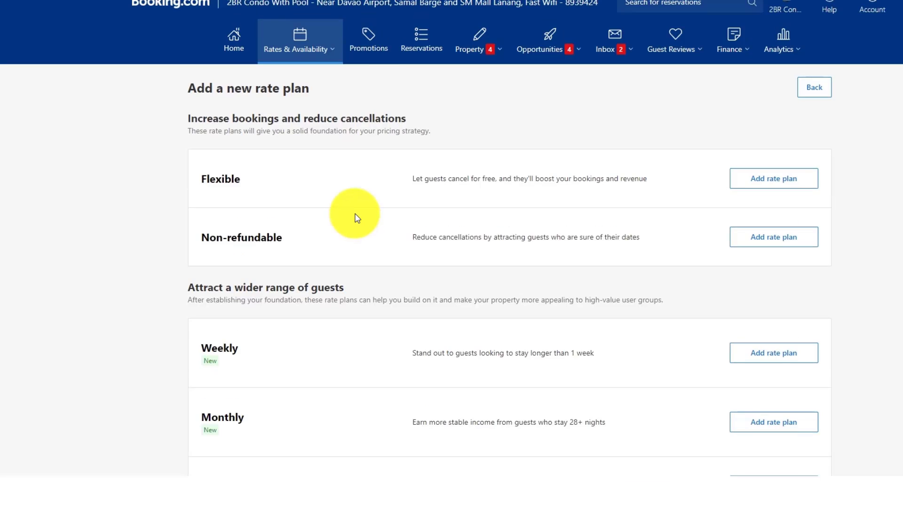
pyautogui.scroll(-5, 356, 222)
pyautogui.scroll(5, 356, 217)
pyautogui.scroll(-5, 360, 255)
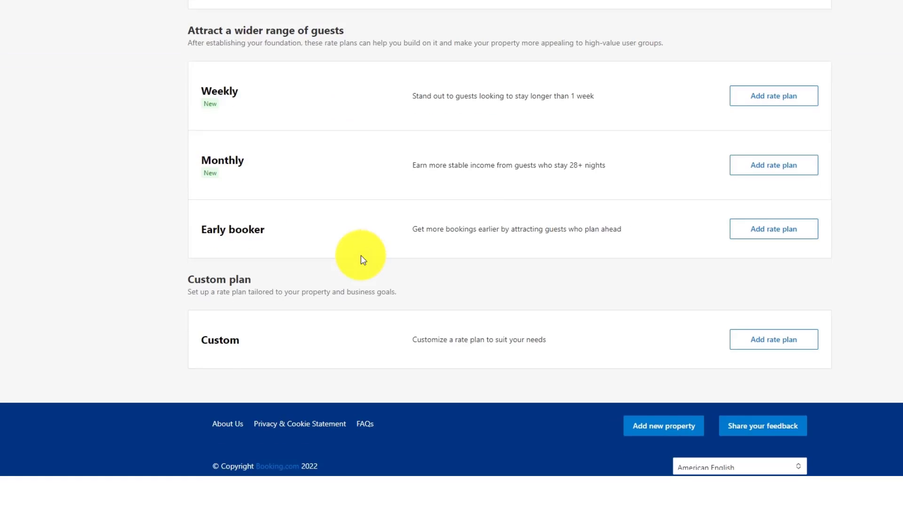
pyautogui.scroll(5, 361, 255)
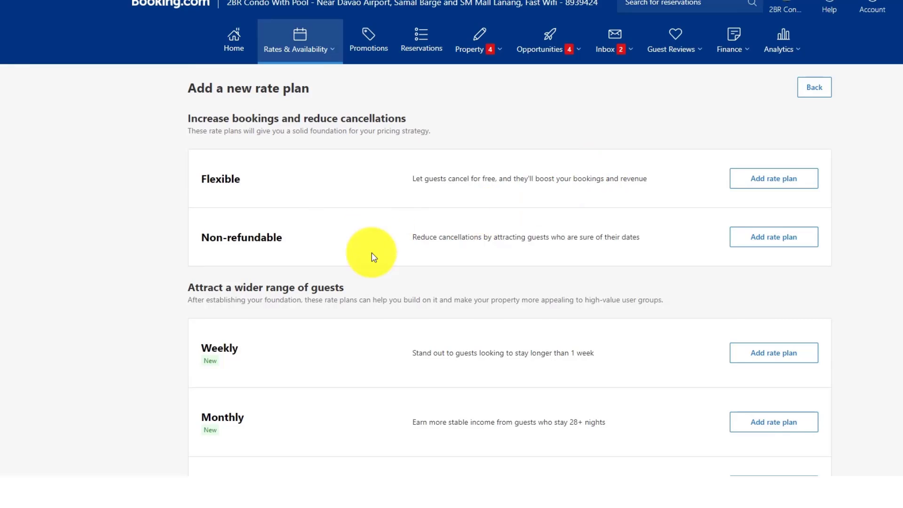
pyautogui.scroll(-5, 372, 249)
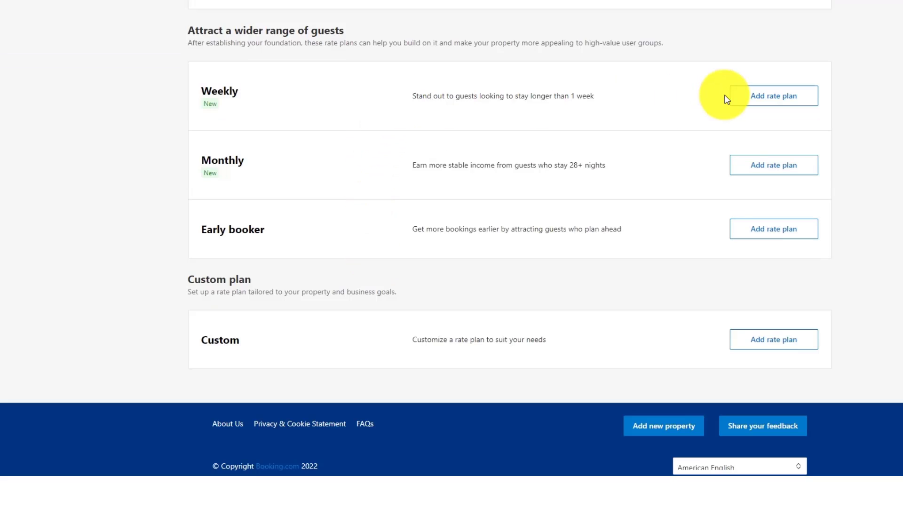
pyautogui.scroll(5, 676, 145)
pyautogui.scroll(-5, 626, 150)
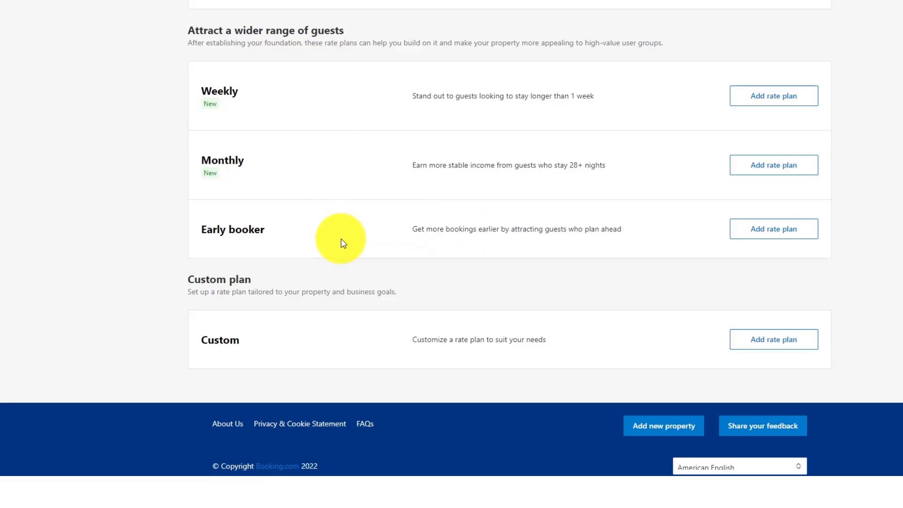
# Start adding an early booker rate plan and review its booking window, cancellation, meal, minimum stay and discount settings
pyautogui.click(785, 230)
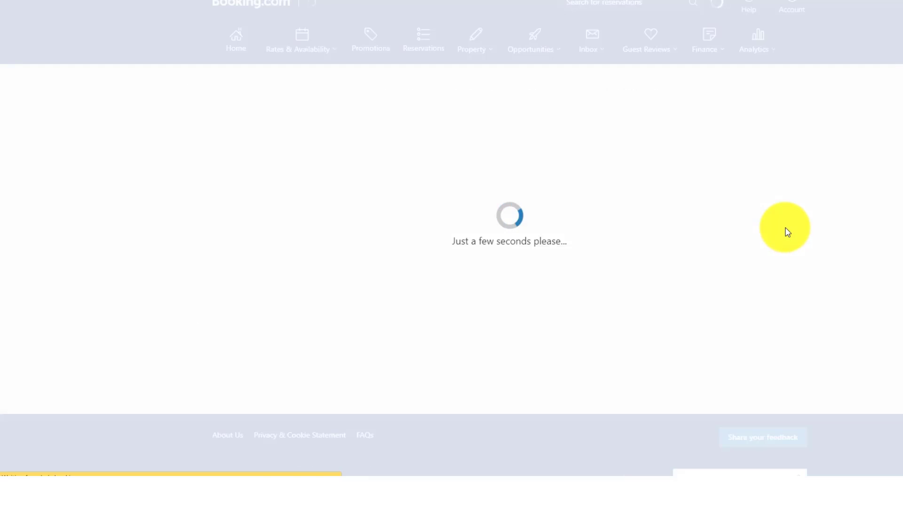
pyautogui.scroll(-5, 459, 252)
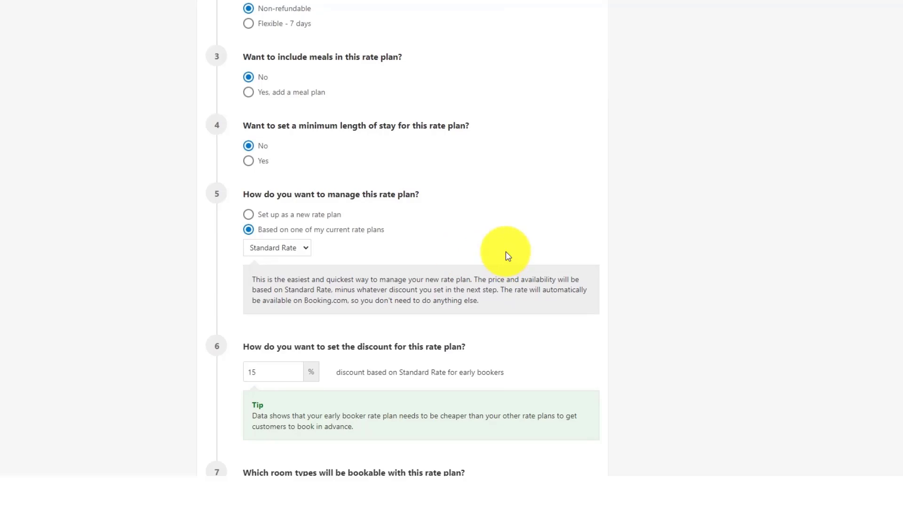
pyautogui.scroll(5, 278, 89)
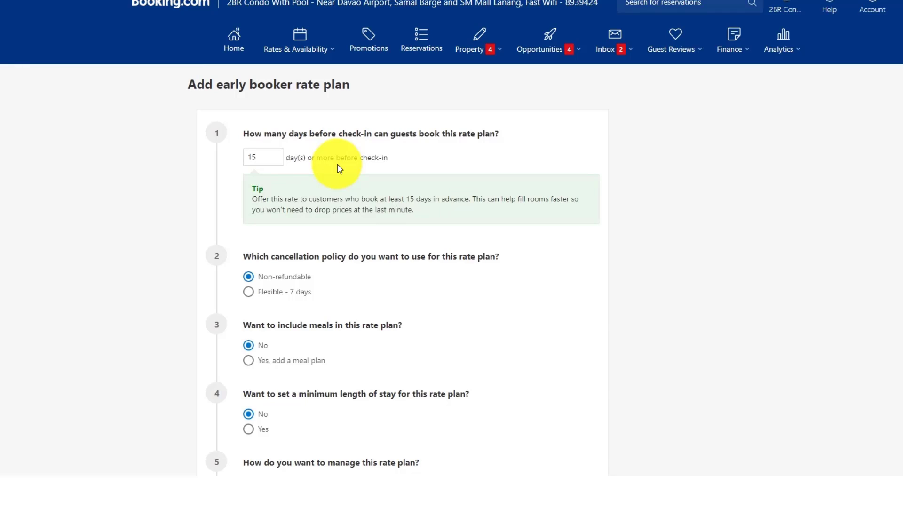
pyautogui.scroll(-5, 339, 168)
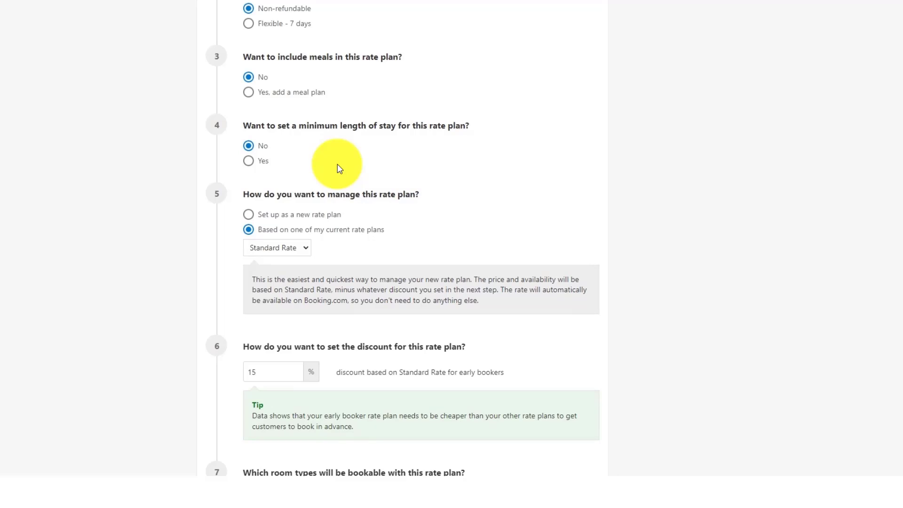
pyautogui.scroll(-5, 300, 254)
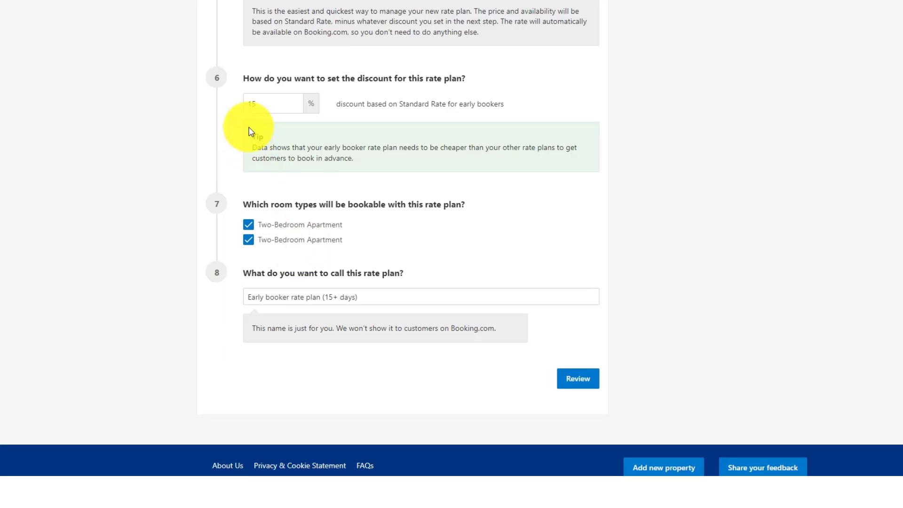
# Set the early booker plan's discount to 2% off the Standard Rate and recheck the plan's other settings
pyautogui.moveTo(262, 104); pyautogui.dragTo(231, 111)
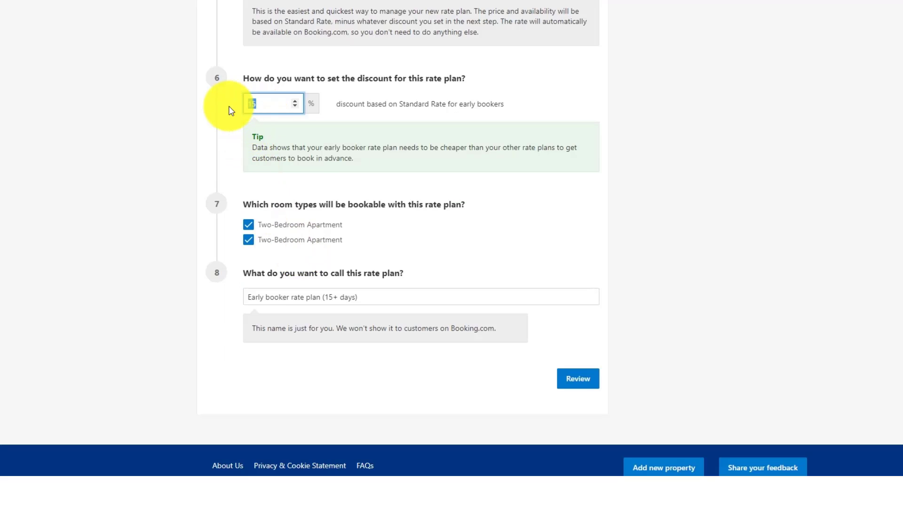
pyautogui.write('2')
pyautogui.click(224, 125)
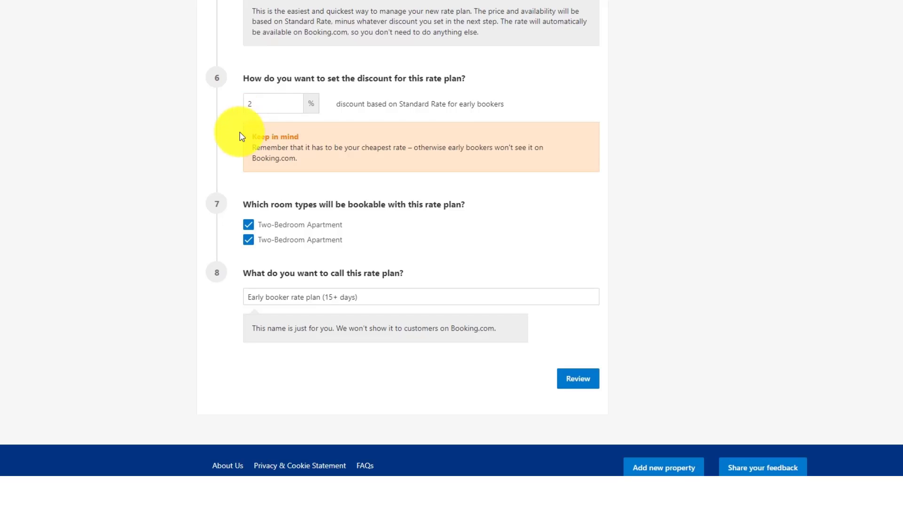
pyautogui.scroll(12, 238, 137)
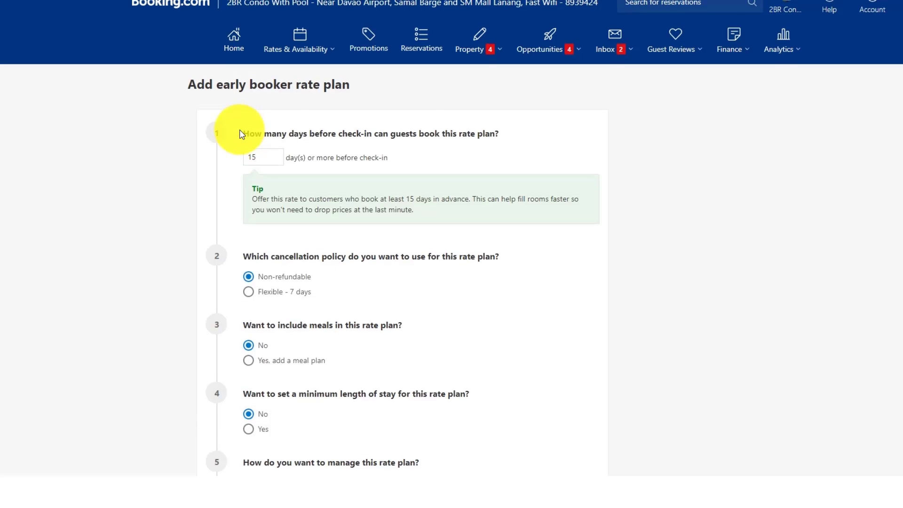
pyautogui.scroll(-12, 241, 134)
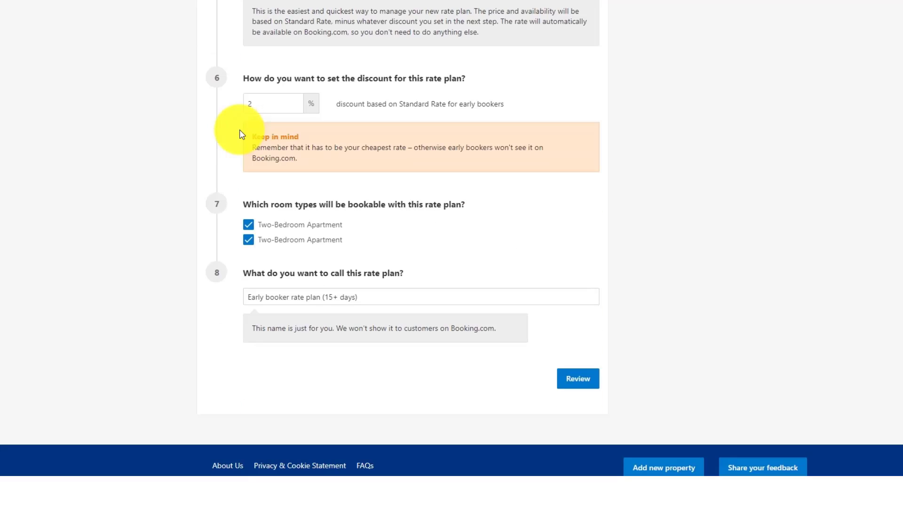
pyautogui.scroll(-1, 441, 302)
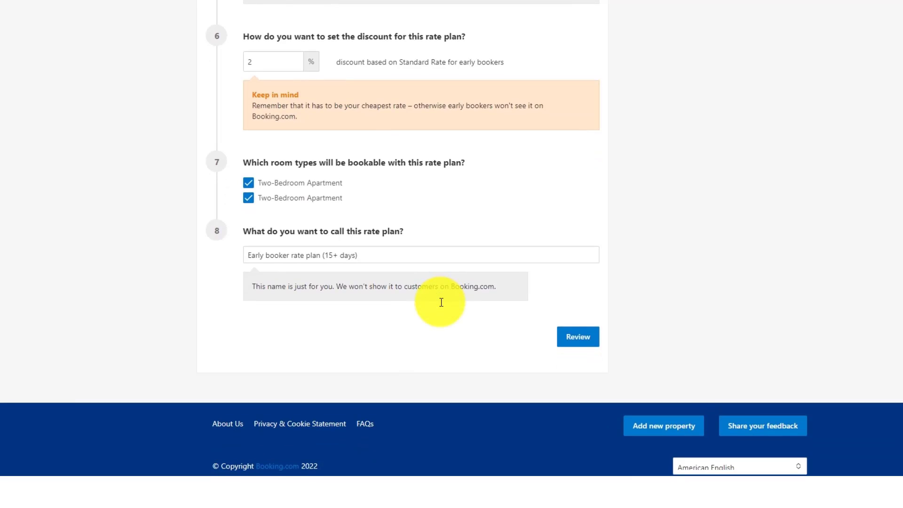
# Set the early booker discount to 3% off the Standard Rate, then review and activate the rate plan
pyautogui.click(246, 58)
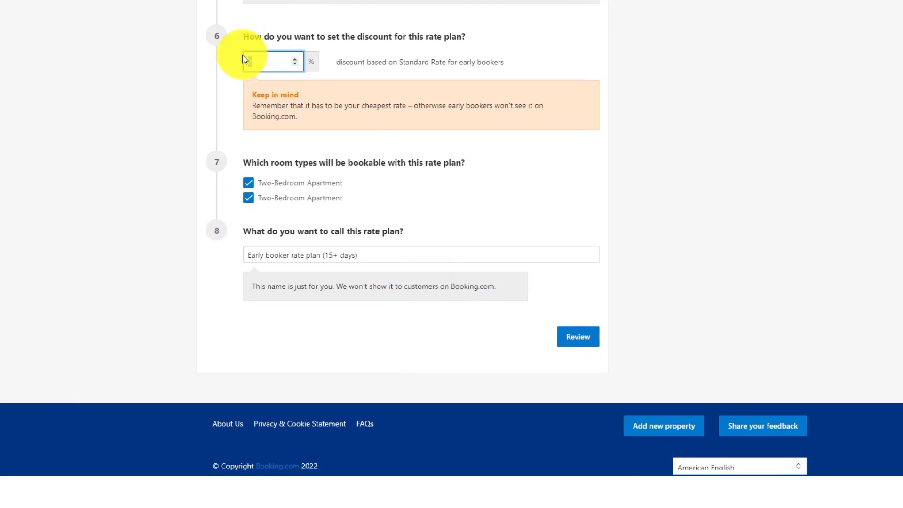
pyautogui.press('BackSpace')
pyautogui.write('3')
pyautogui.click(579, 332)
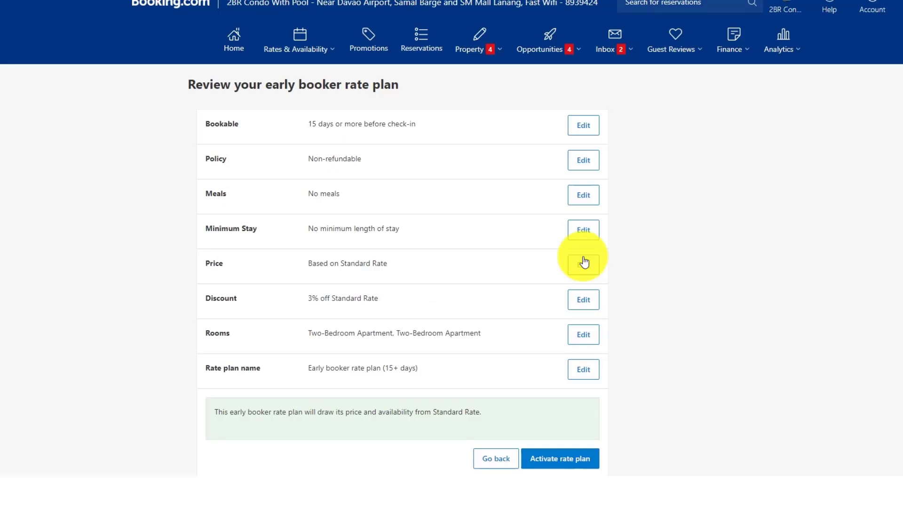
pyautogui.scroll(-3, 578, 264)
pyautogui.click(561, 335)
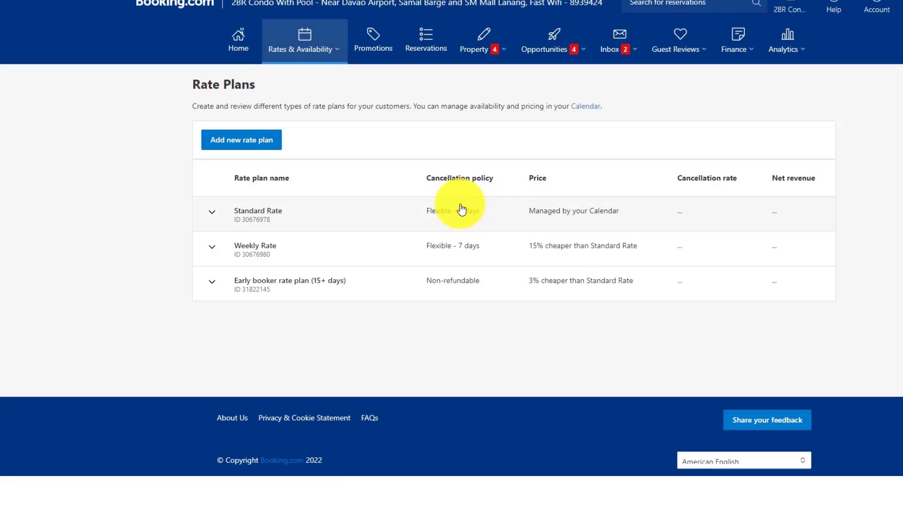
# Start adding a new monthly rate plan for the property
pyautogui.click(254, 152)
pyautogui.scroll(-5, 549, 155)
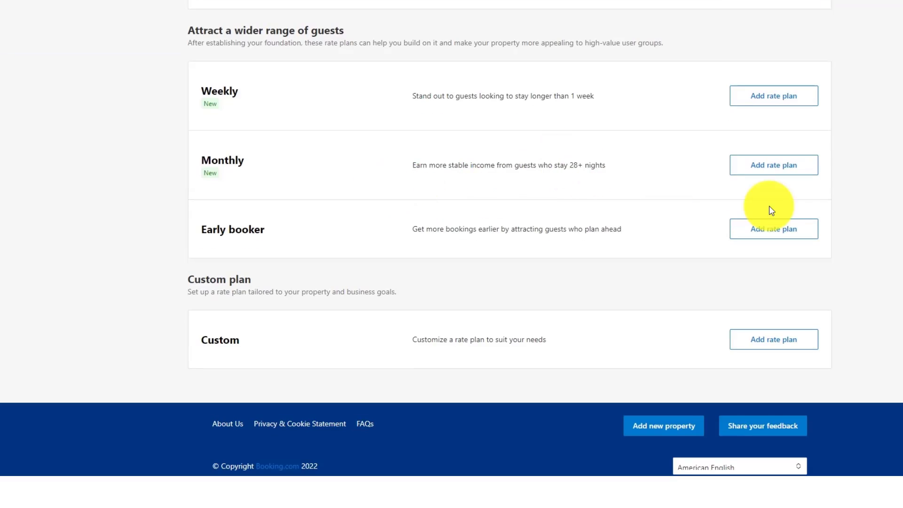
pyautogui.click(778, 173)
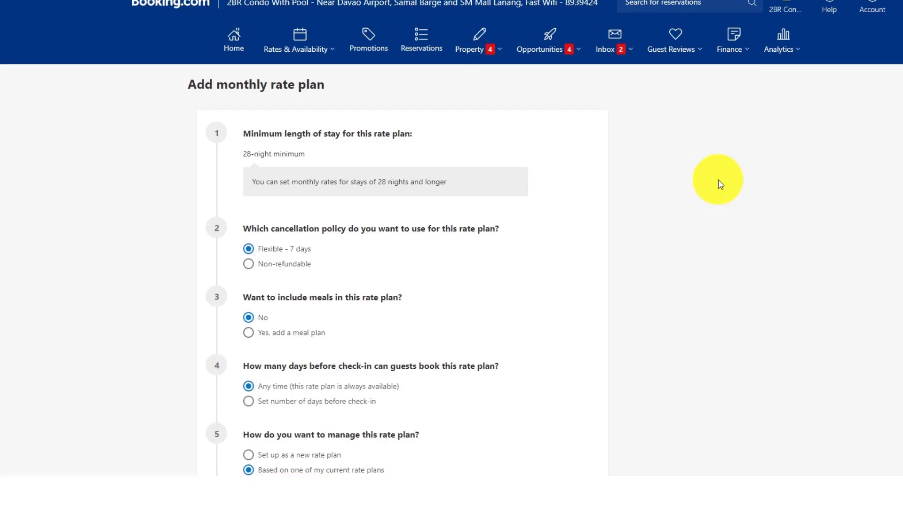
# Calculate 20% of 2500 with a Google search in a new browser tab
pyautogui.hotkey('ctrl', 't')
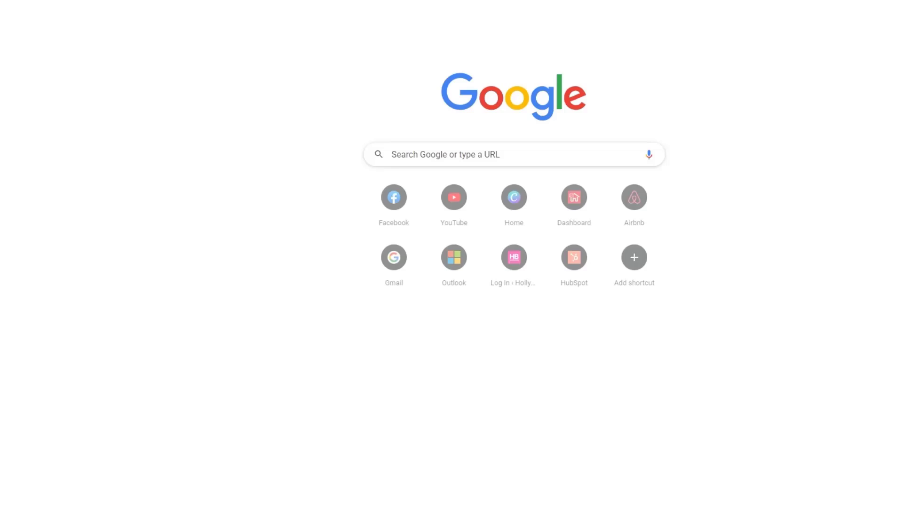
pyautogui.write('2500')
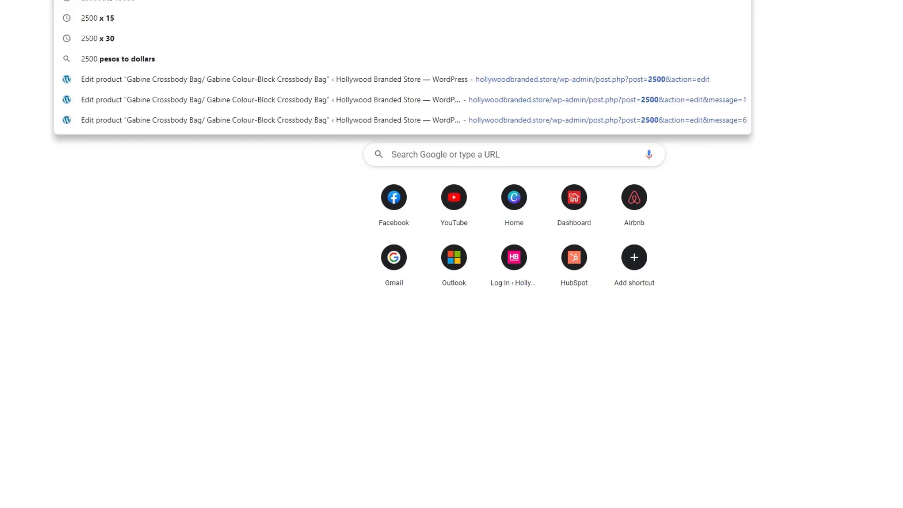
pyautogui.press('BackSpace')
pyautogui.press('BackSpace')
pyautogui.press('BackSpace')
pyautogui.write('0% of 25')
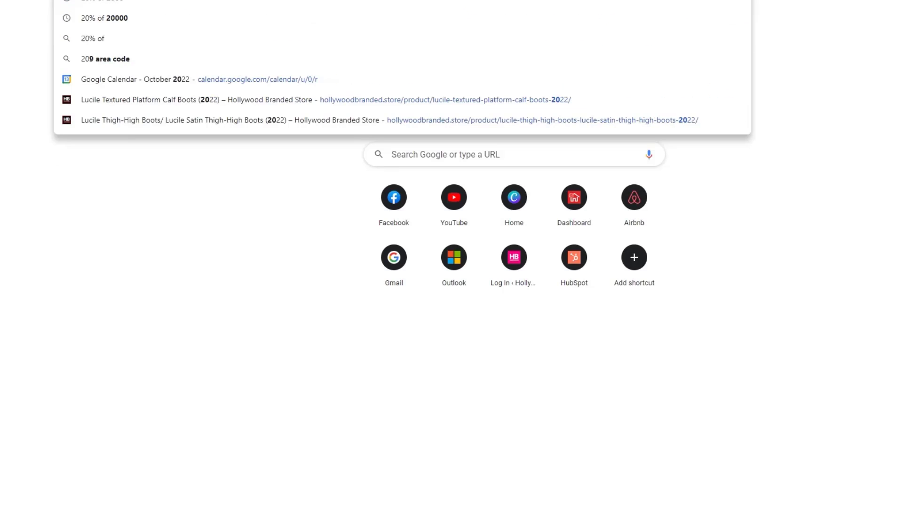
pyautogui.press('Return')
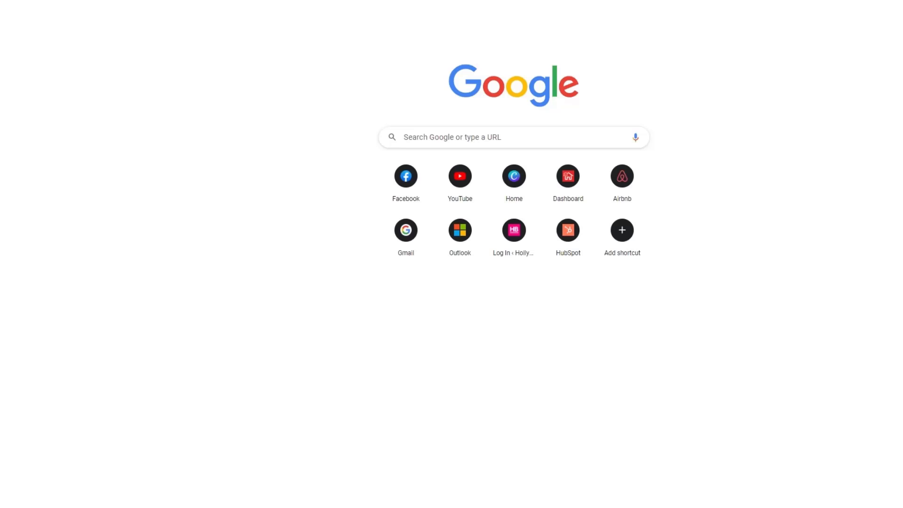
# Calculate 25% of 2500 with another Google search
pyautogui.click(448, 143)
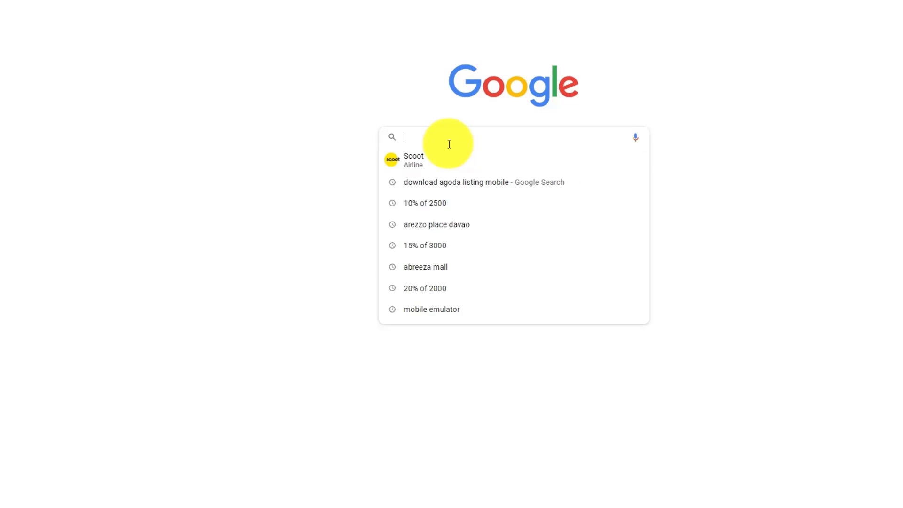
pyautogui.write('25% of ')
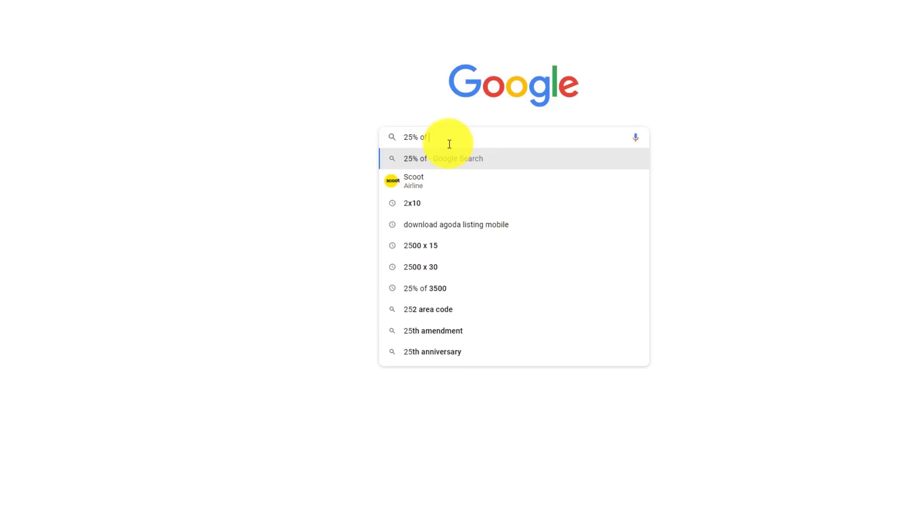
pyautogui.write('2500')
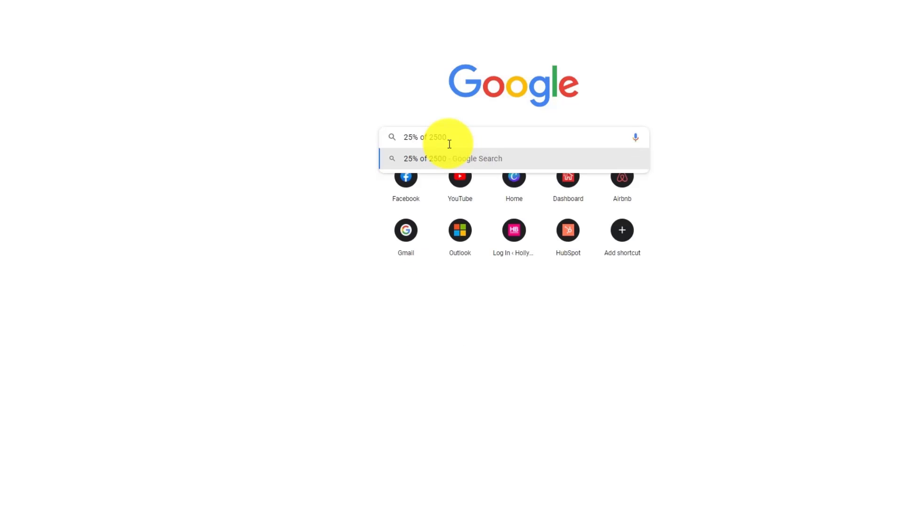
pyautogui.press('Return')
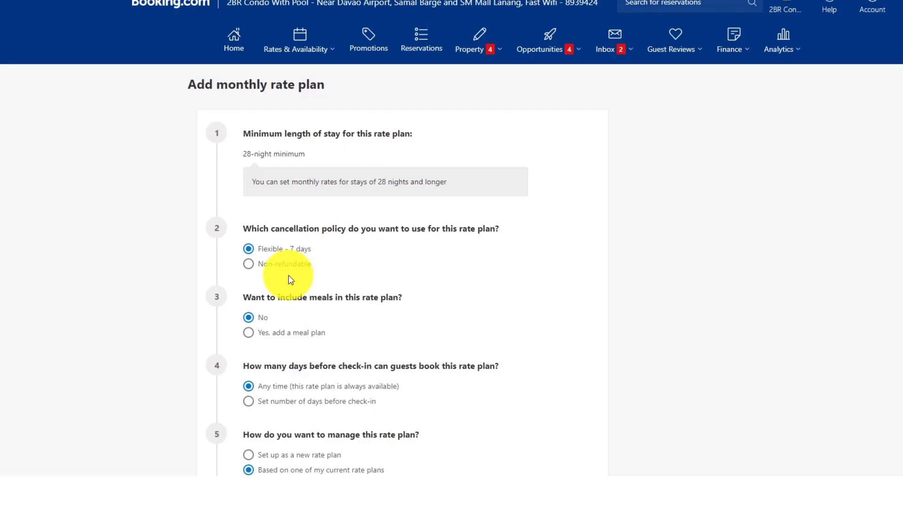
# Return to the monthly rate plan form and set its cancellation policy to Non-refundable
pyautogui.scroll(-5, 288, 278)
pyautogui.scroll(5, 288, 278)
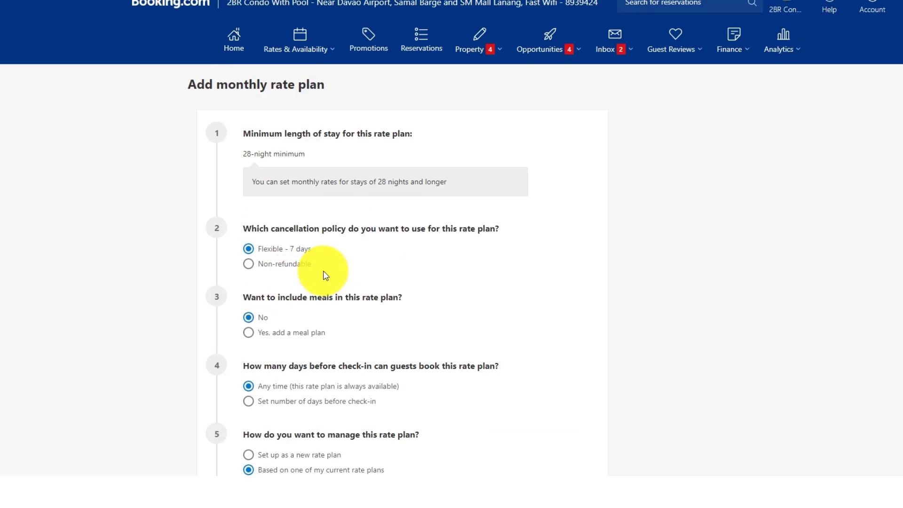
pyautogui.click(249, 263)
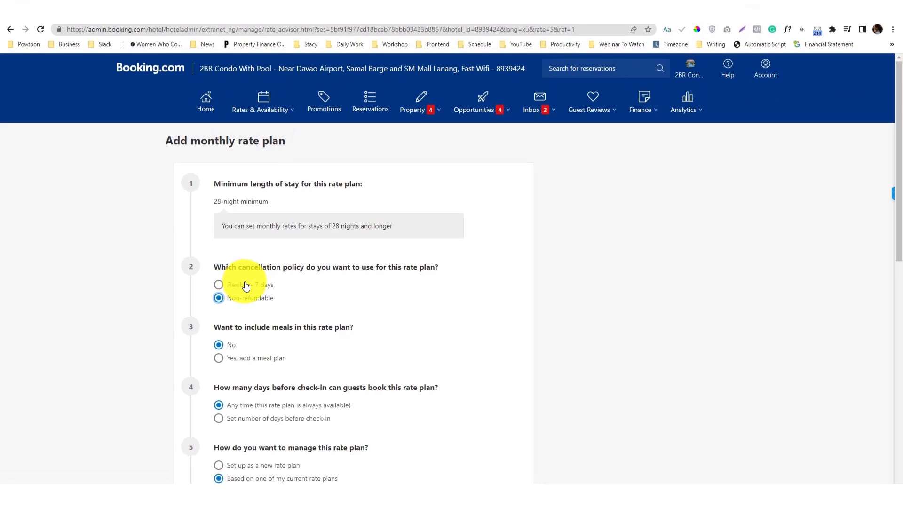
pyautogui.scroll(-5, 246, 286)
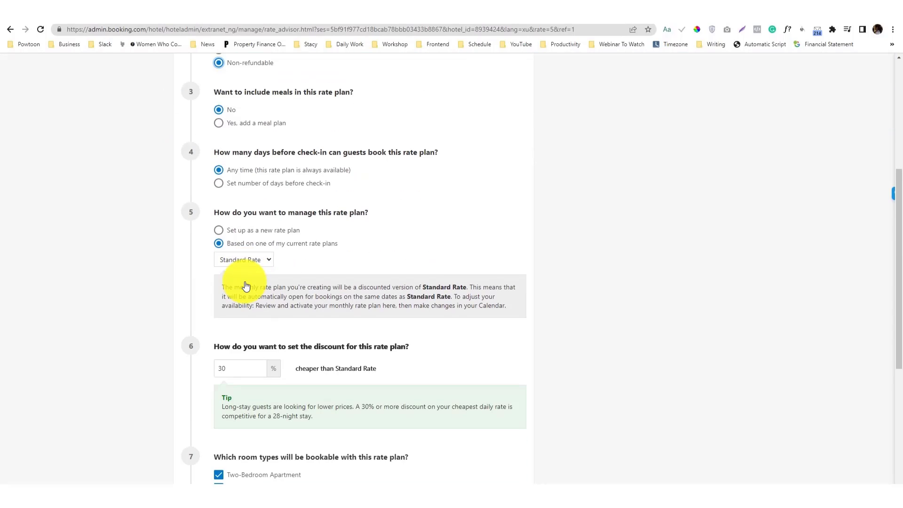
# Keep the monthly plan's discount at 30% off the Standard Rate for both apartments, then review and activate the plan
pyautogui.click(226, 372)
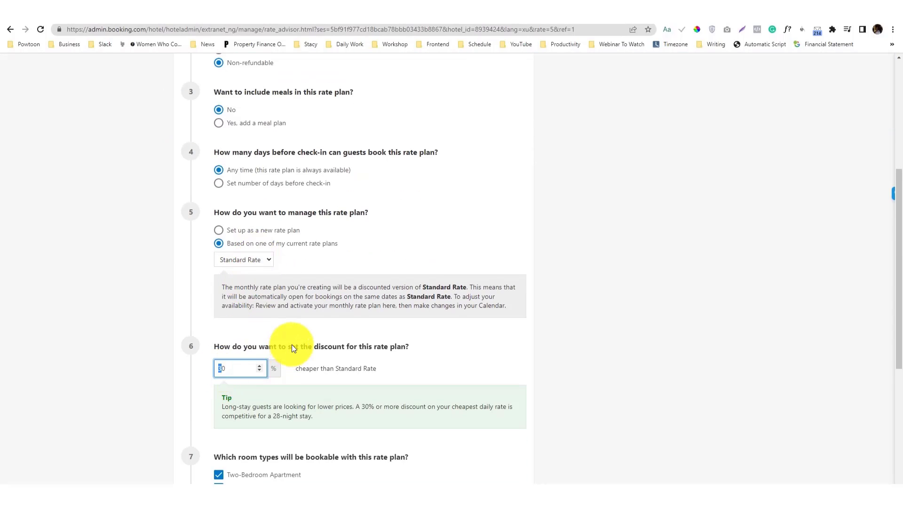
pyautogui.moveTo(230, 367); pyautogui.dragTo(202, 366)
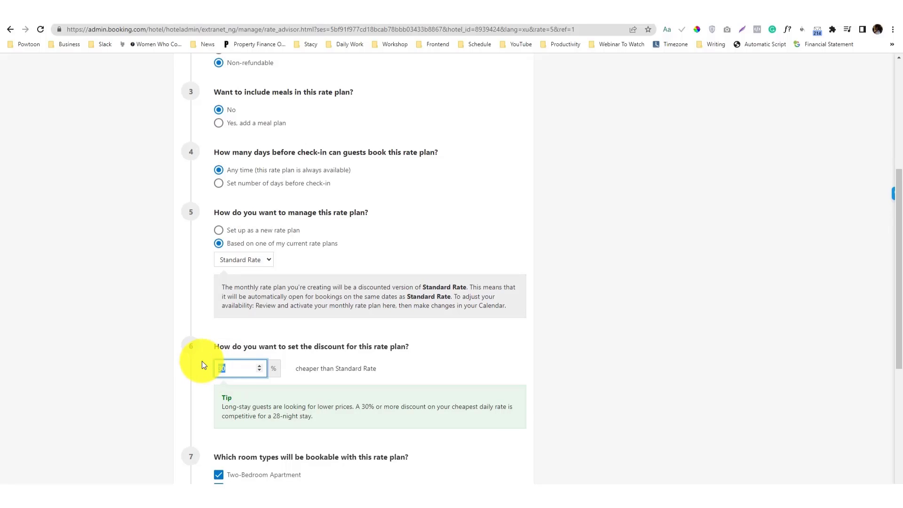
pyautogui.scroll(-5, 201, 365)
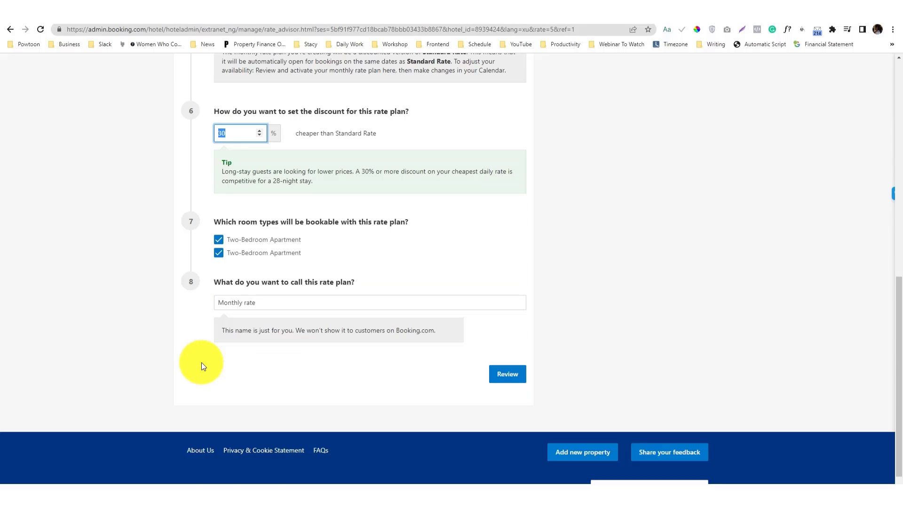
pyautogui.click(238, 133)
pyautogui.scroll(-1, 202, 262)
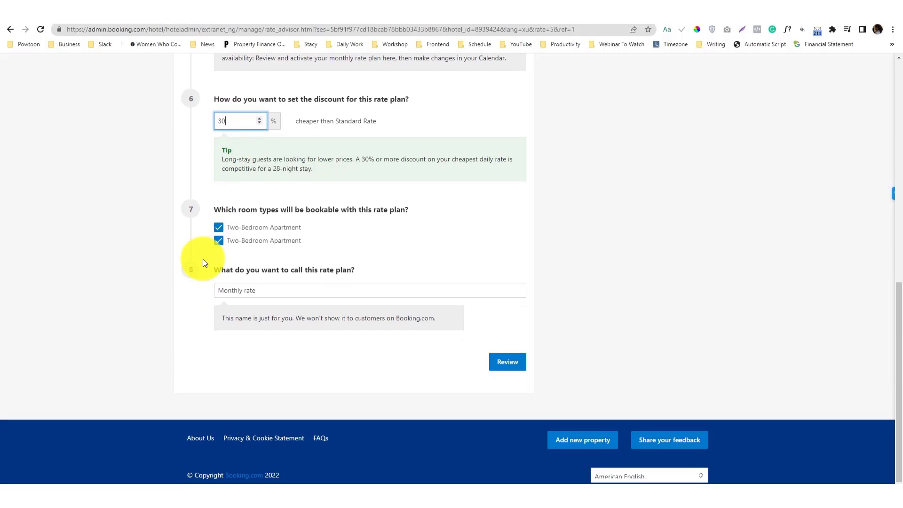
pyautogui.click(508, 362)
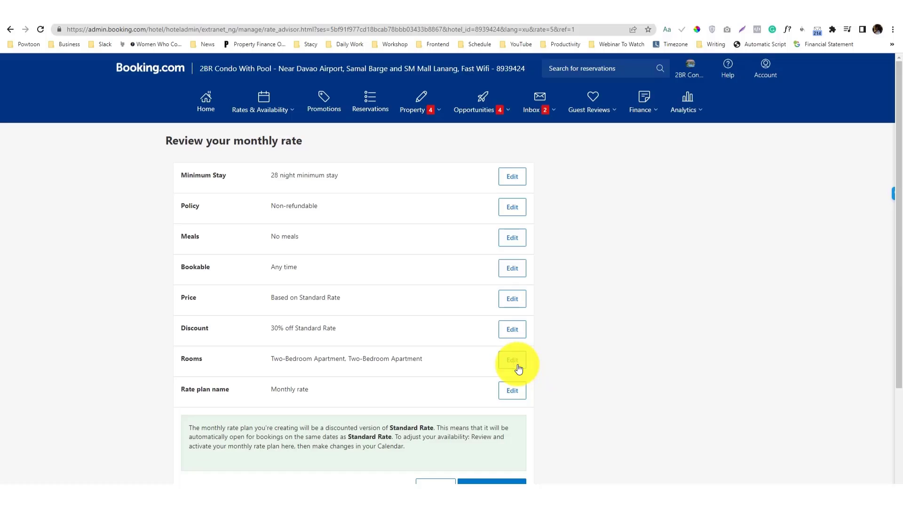
pyautogui.scroll(-5, 416, 347)
pyautogui.click(494, 372)
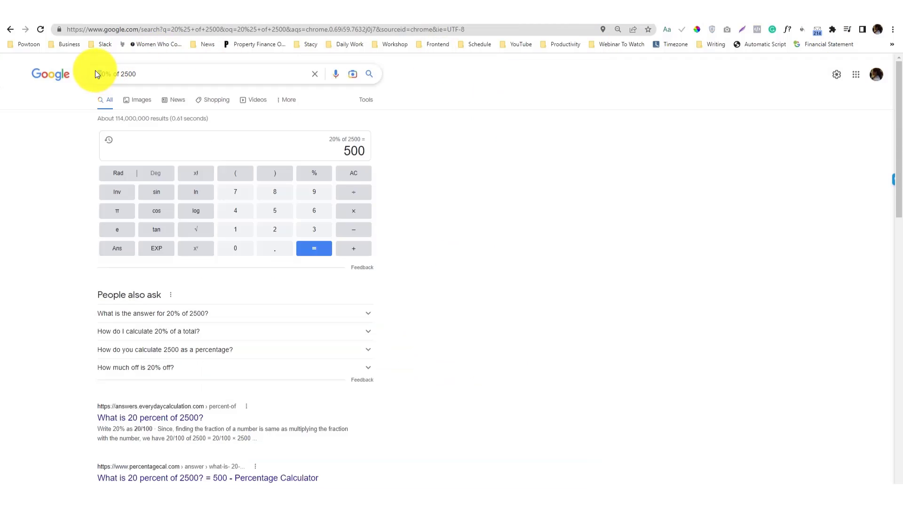
# Change the Google percentage search to calculate 30% of 2500
pyautogui.write('3')
pyautogui.press('Return')
pyautogui.tripleClick(182, 74)
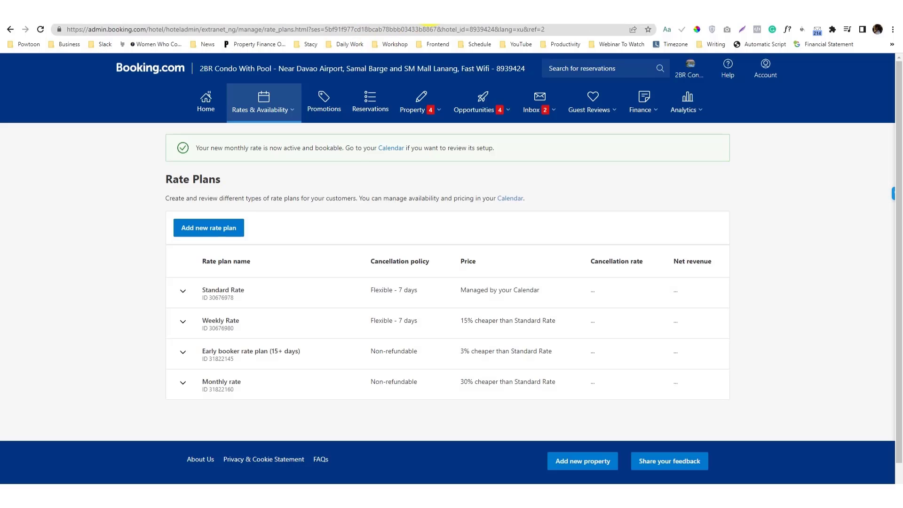
# Compare the public listing's two-bedroom apartment prices with the property's active rate plans
pyautogui.scroll(-1, 292, 269)
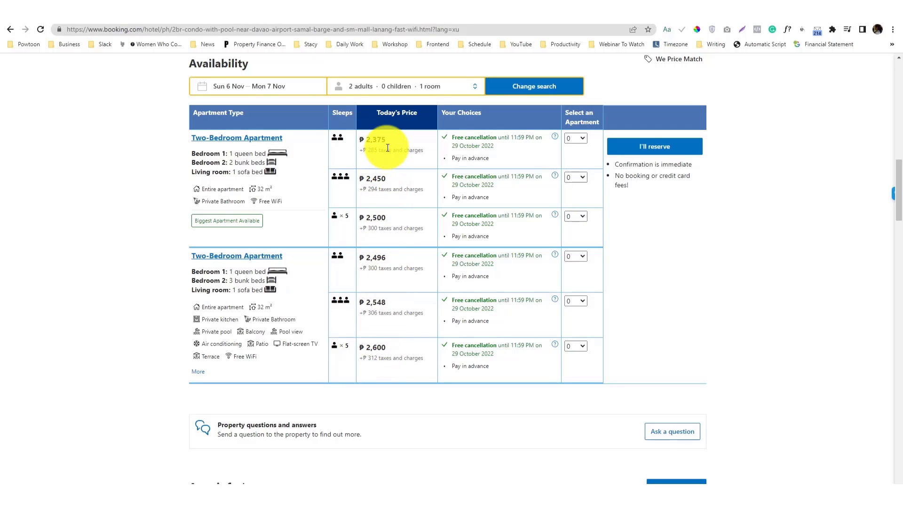
pyautogui.click(412, 7)
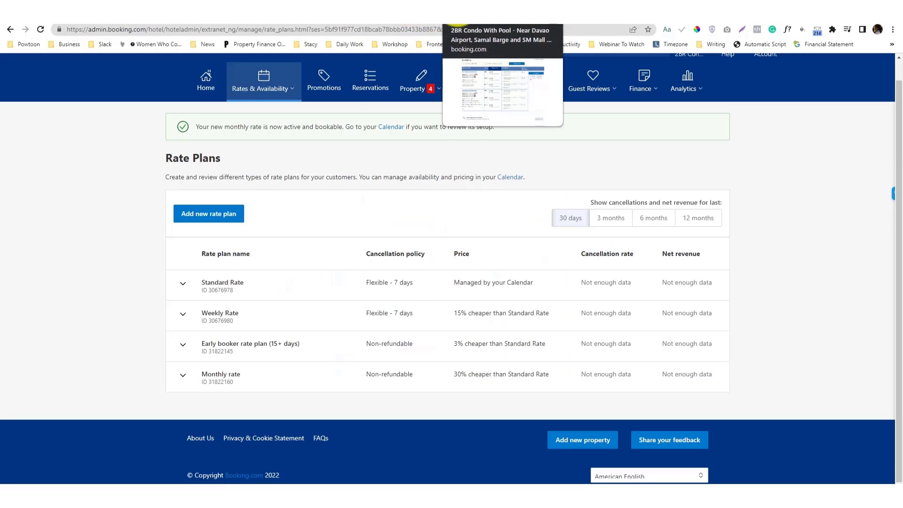
pyautogui.click(475, 7)
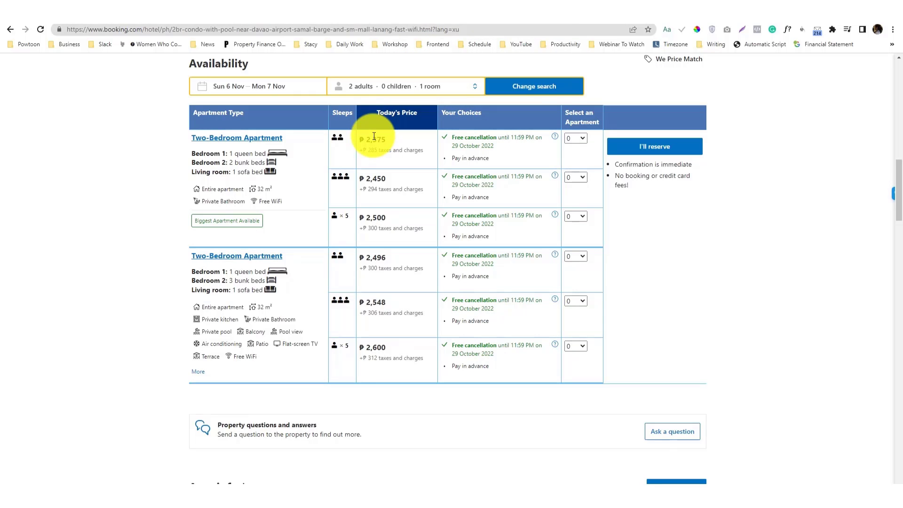